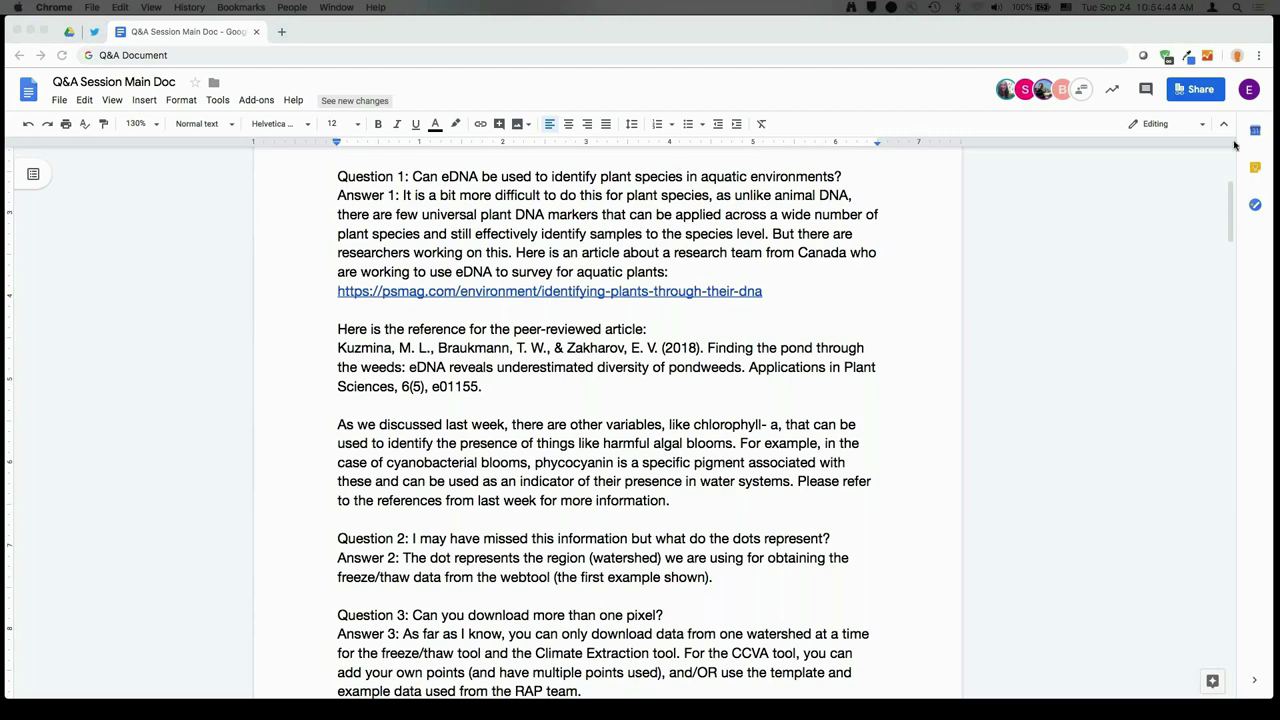
Below Question 1's answer, add a 'Live:' line tagged with the presenter's name reading 'Short answer: maybe.'.
left_click(849, 234)
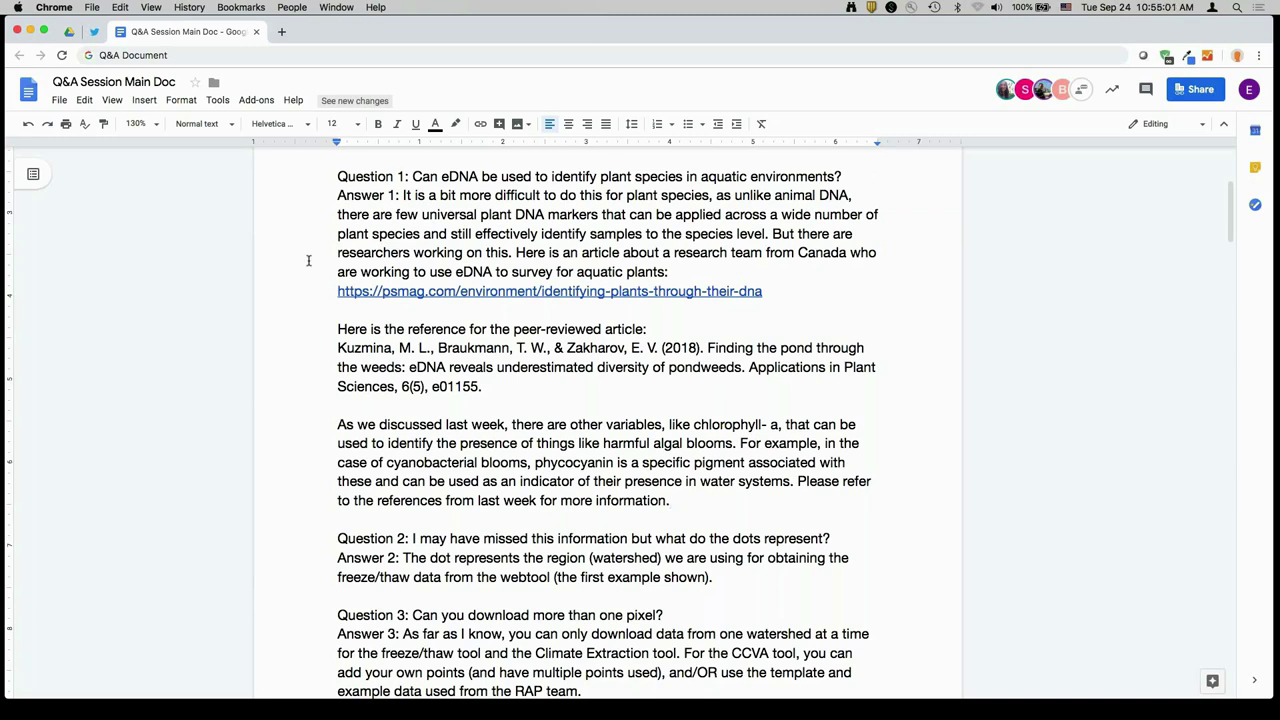
scroll(308, 260, "up", 1)
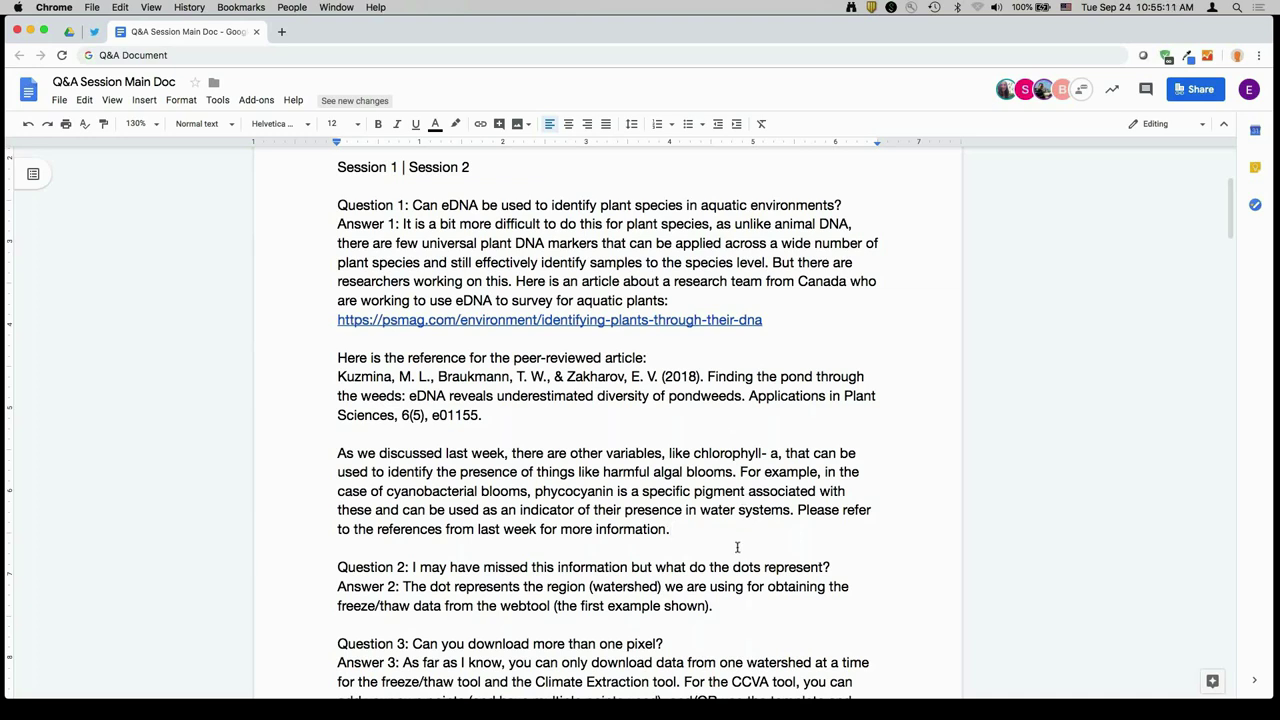
key("Return")
key("Return")
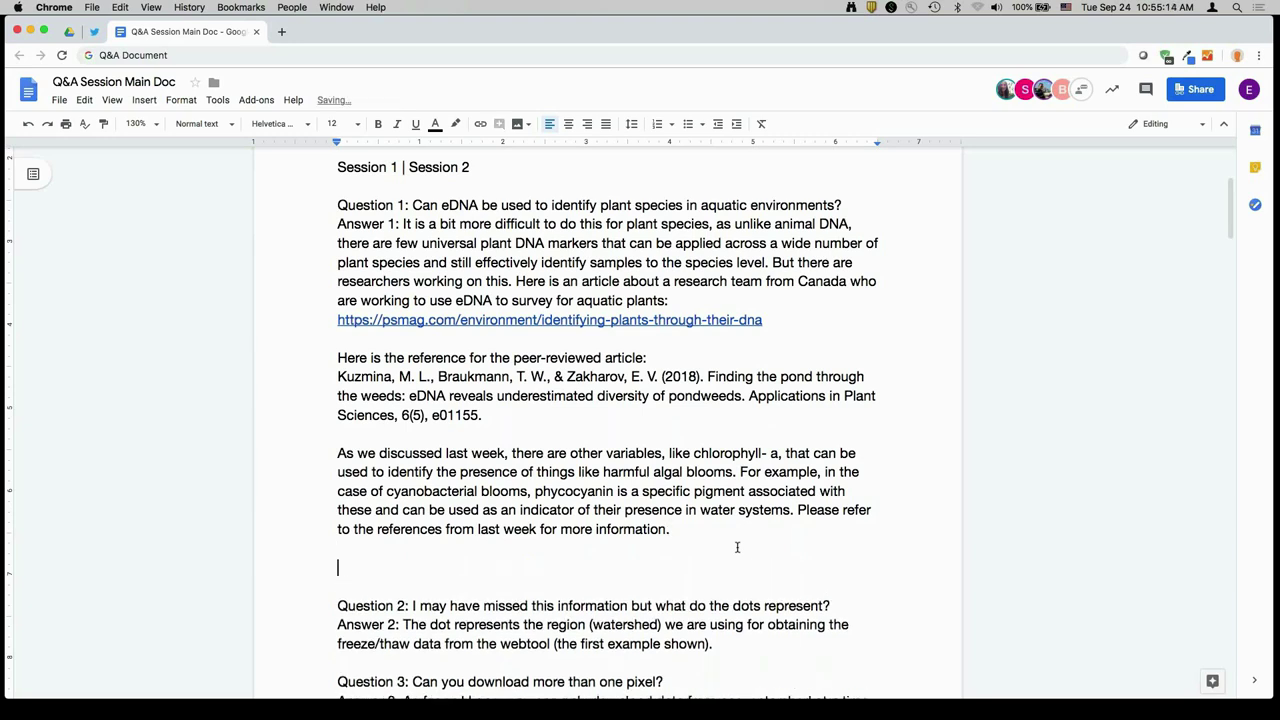
type("Live:")
key("BackSpace")
key("BackSpace")
type("A")
key("BackSpace")
type("(Amber):")
key("shift+Left")
key("shift+Left")
key("shift+Left")
key("shift+Left")
key("shift+Left")
key("shift+Left")
key("shift+Left")
key("shift+Left")
key("shift+Left")
key("shift+Left")
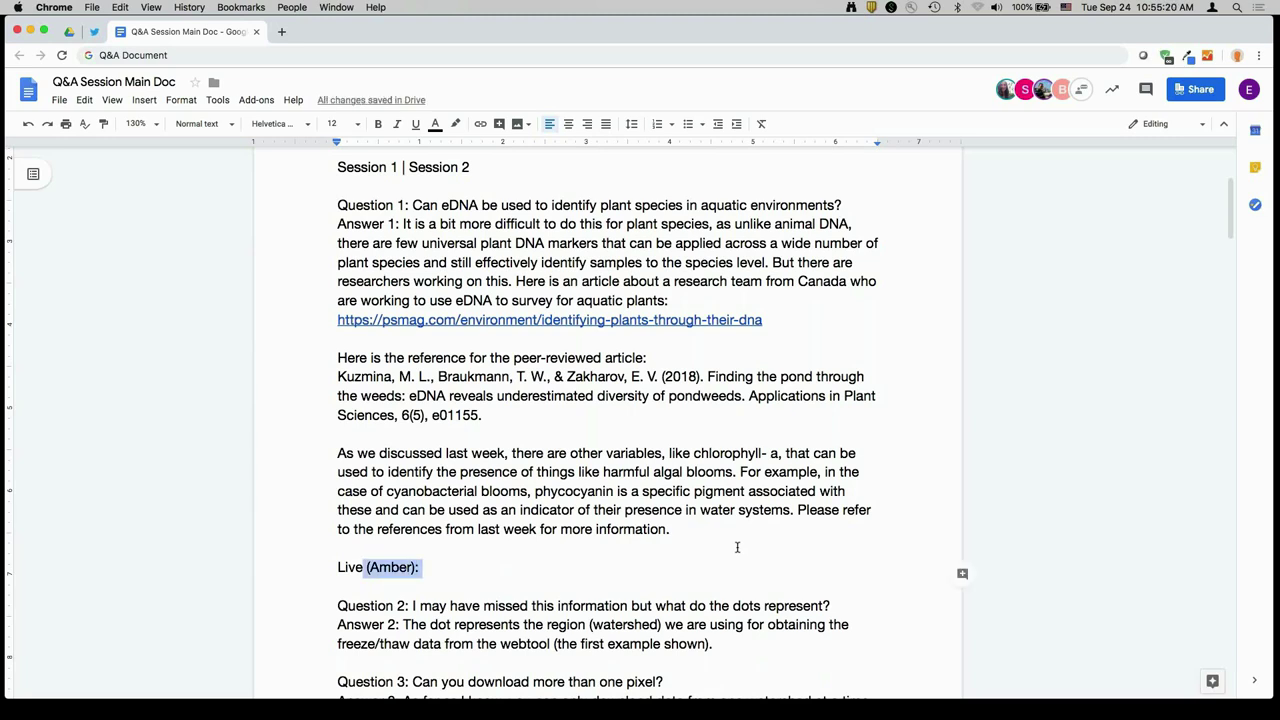
key("BackSpace")
type(": (Amber)")
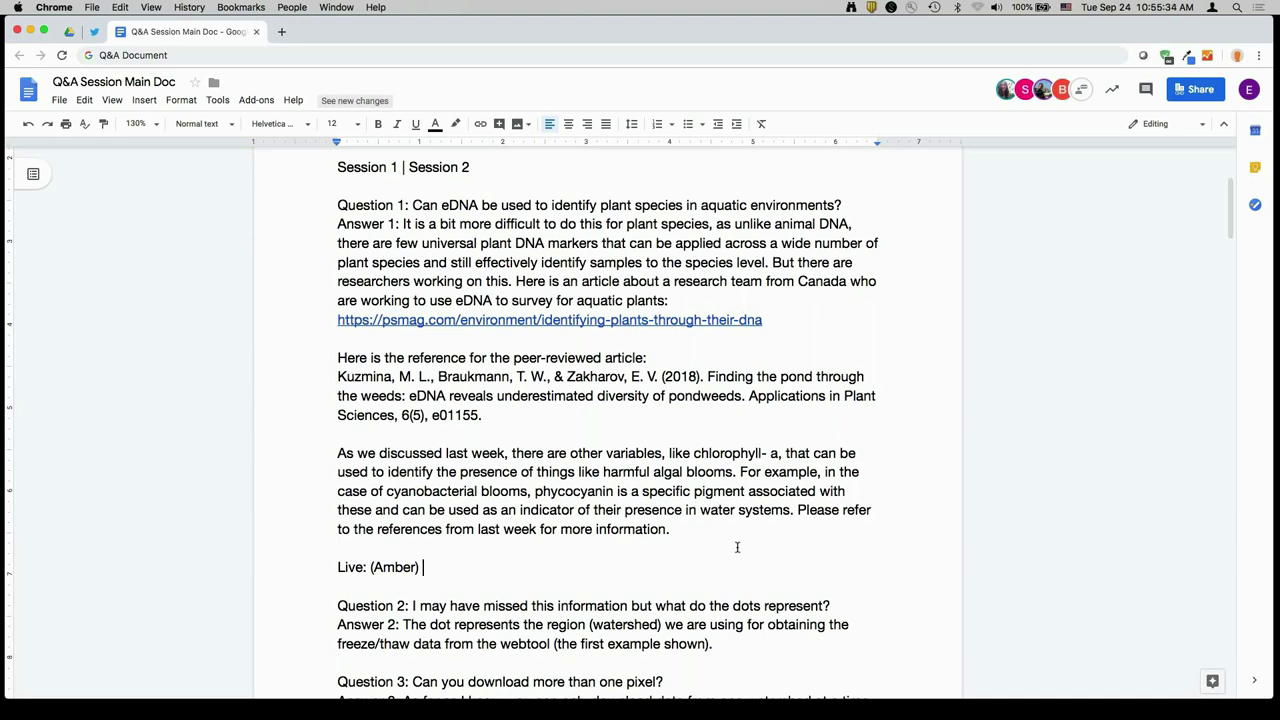
type("Short answer")
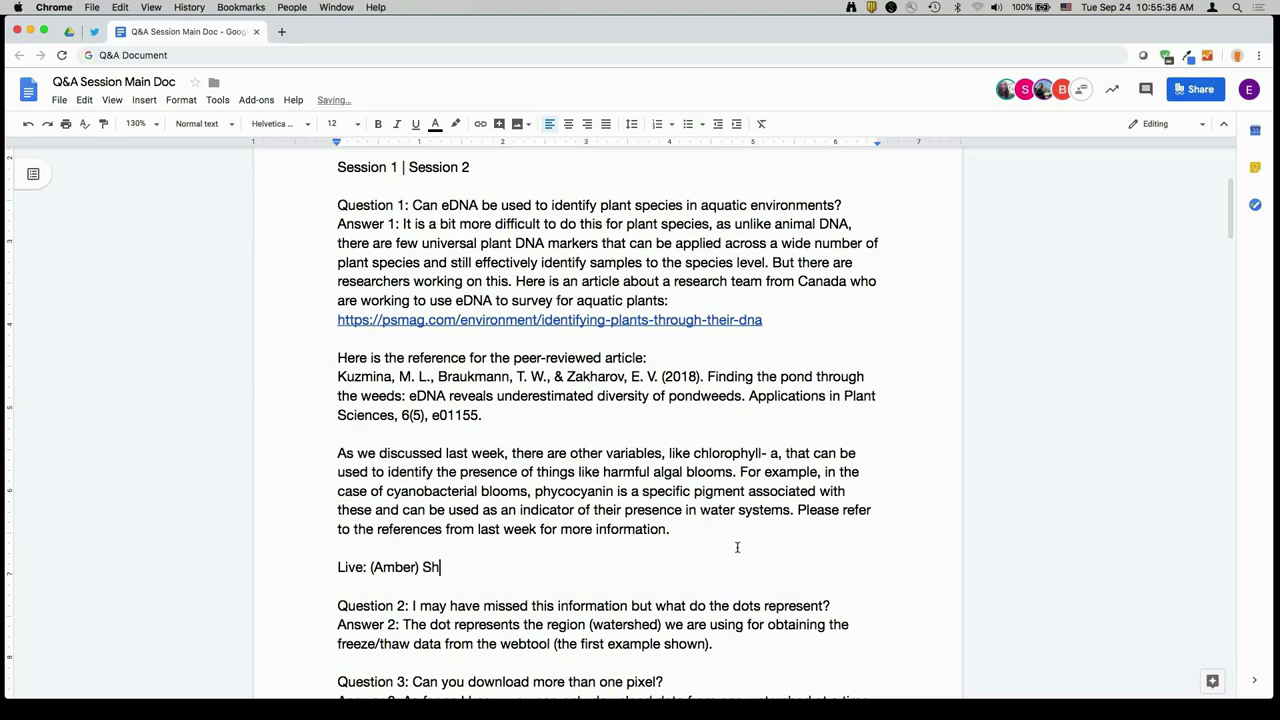
type(": maybe.")
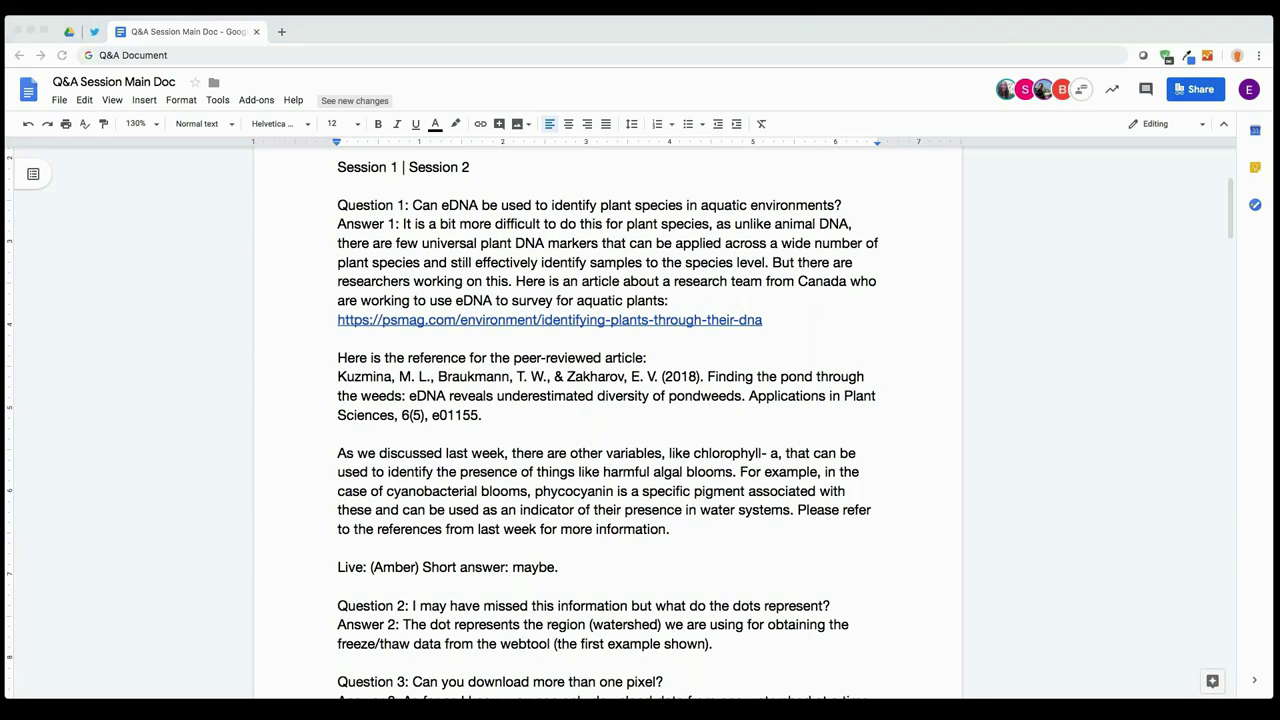
Append empty brackets '[ ]' after 'maybe.' in the Question 1 reply.
left_click(585, 573)
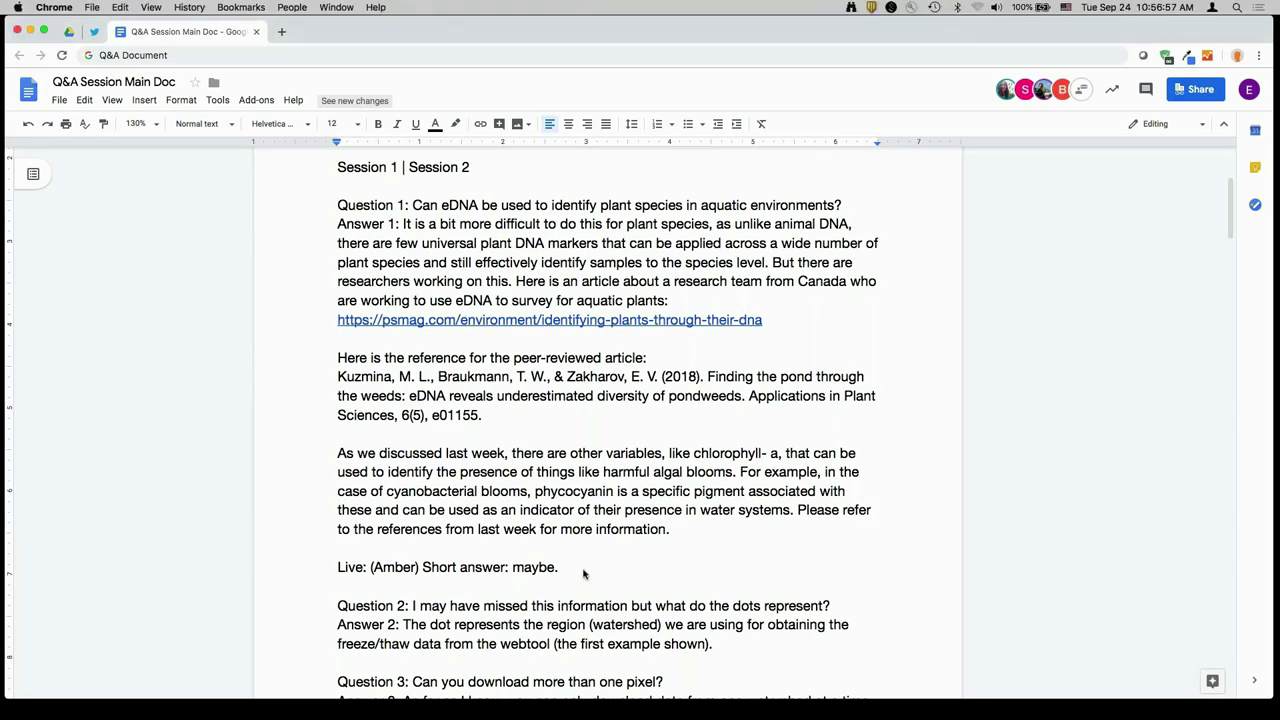
type("[")
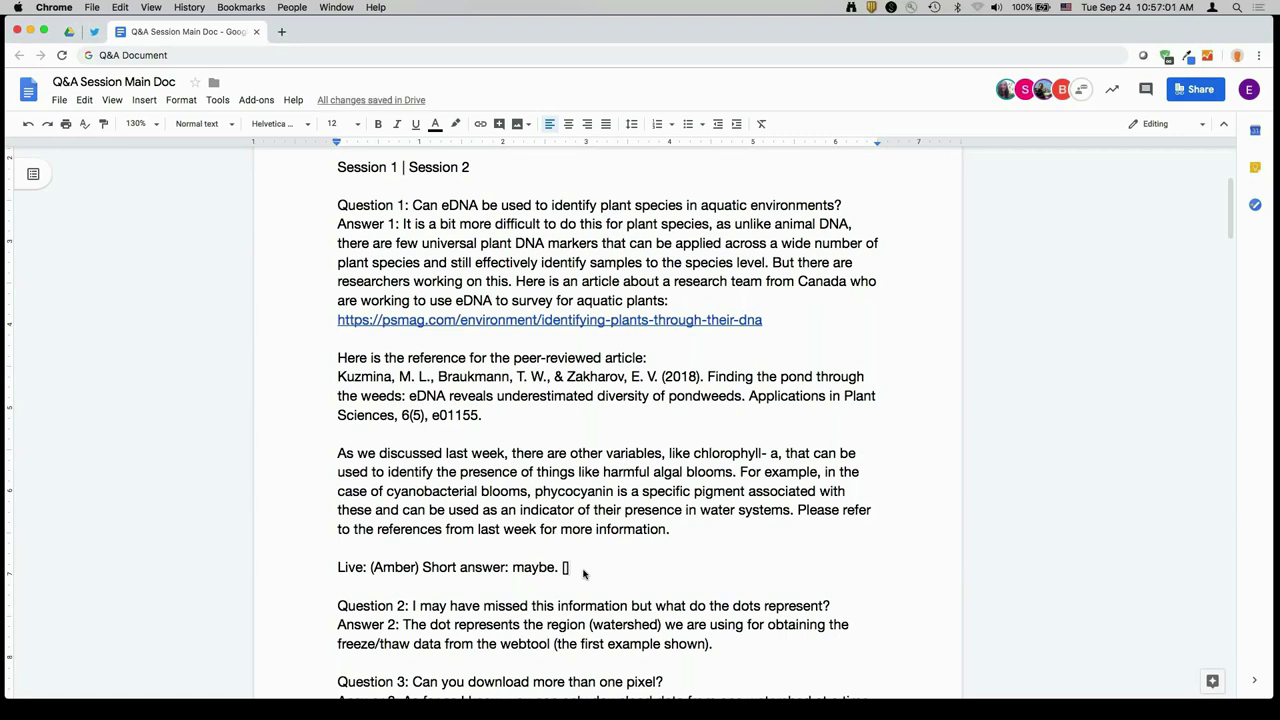
type(" ]")
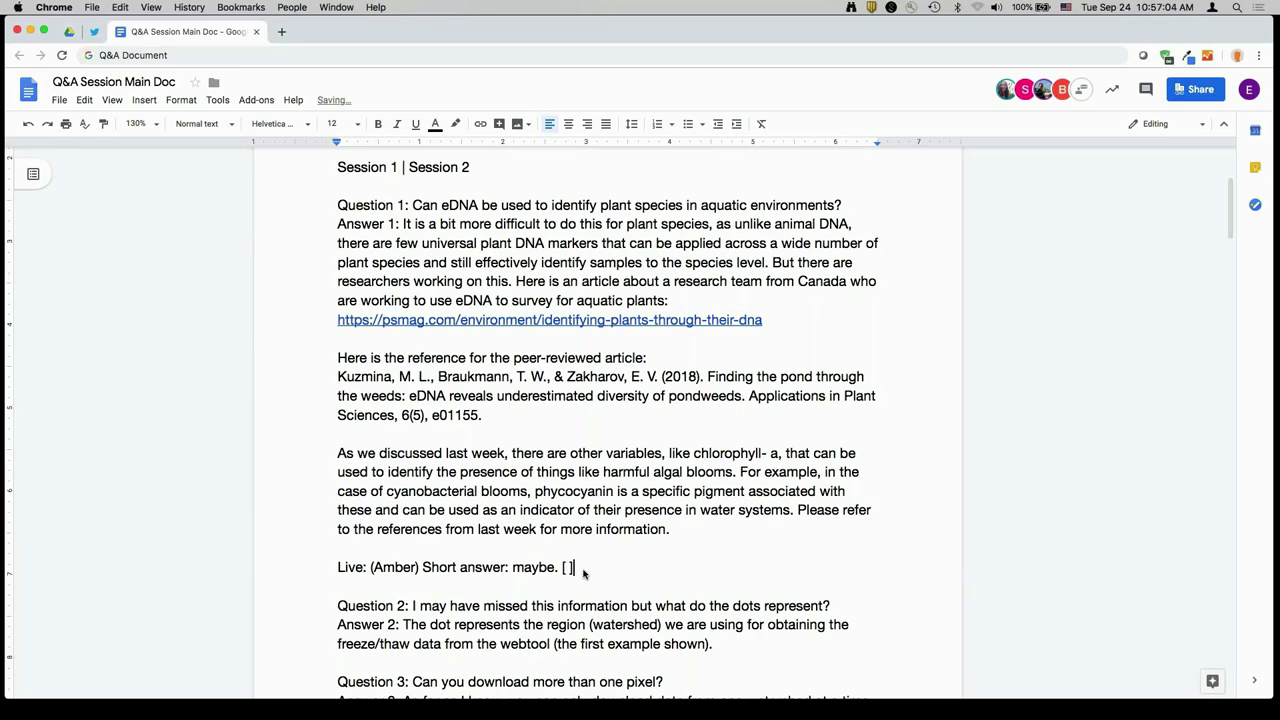
scroll(465, 508, "down", 5)
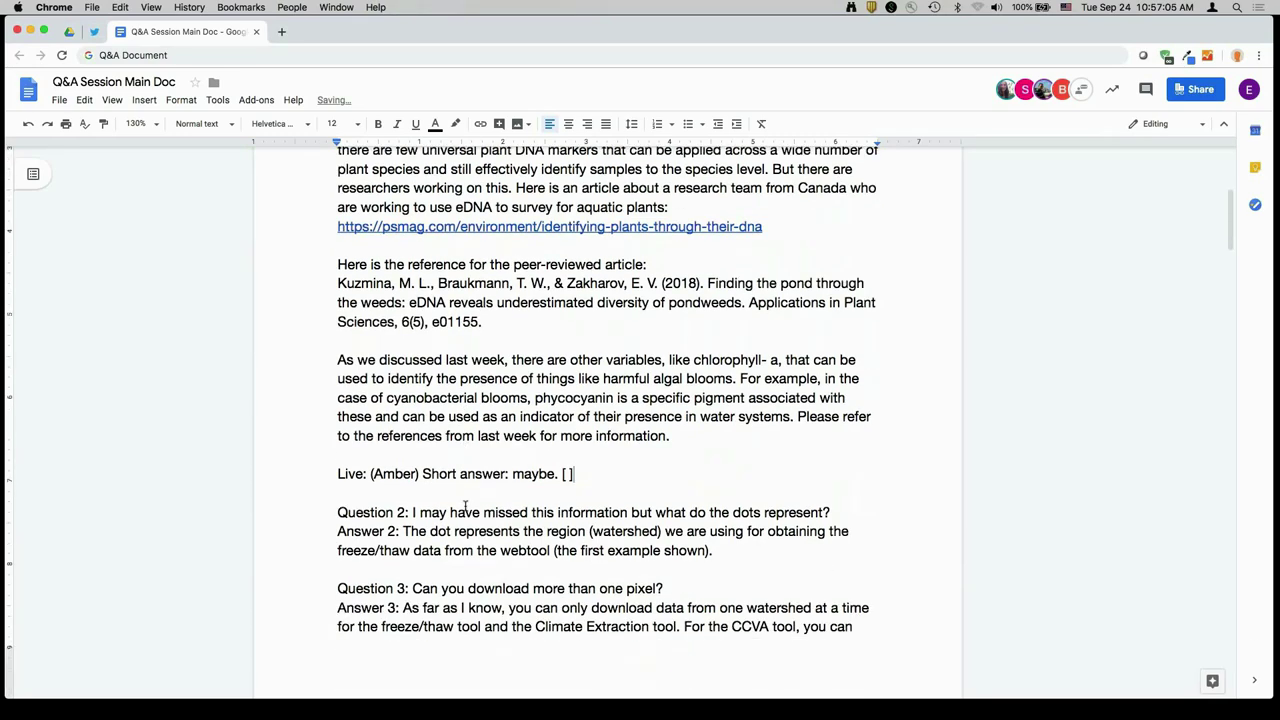
scroll(719, 272, "down", 1)
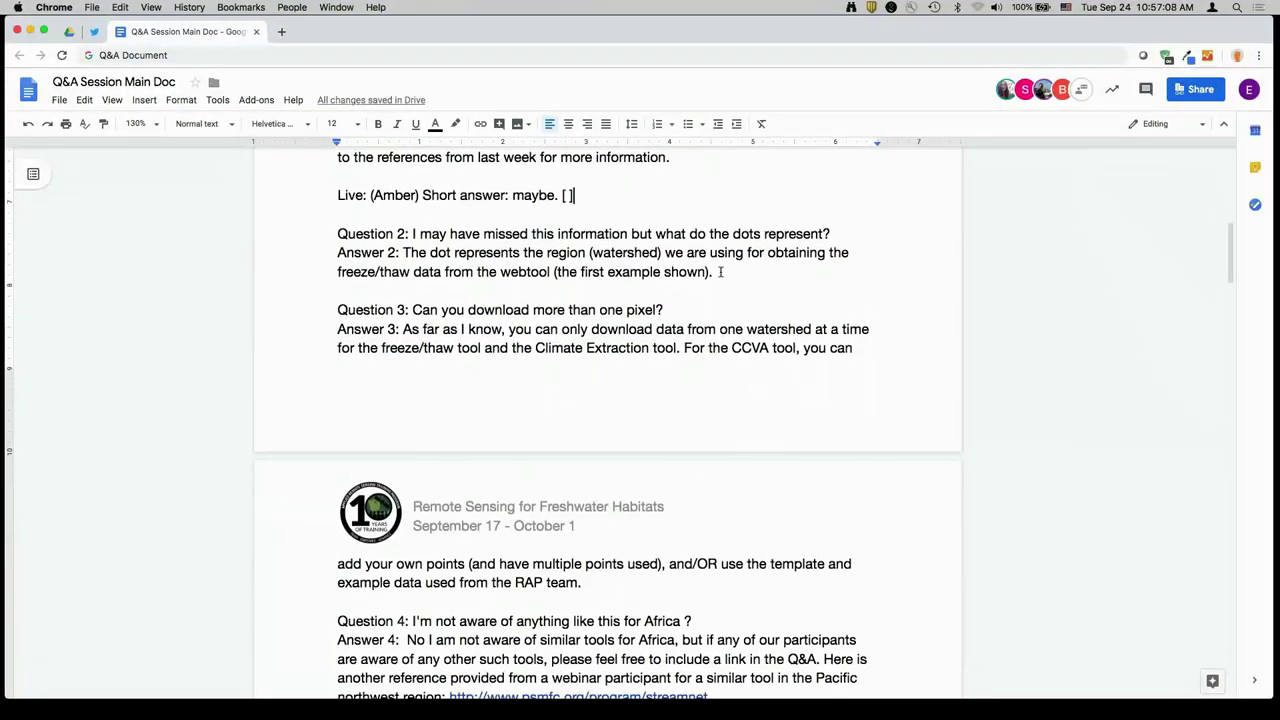
Under Answer 2, add a Live note: a map click generated the point and watershed outline from the Freeze/Thaw demo.
left_click(719, 272)
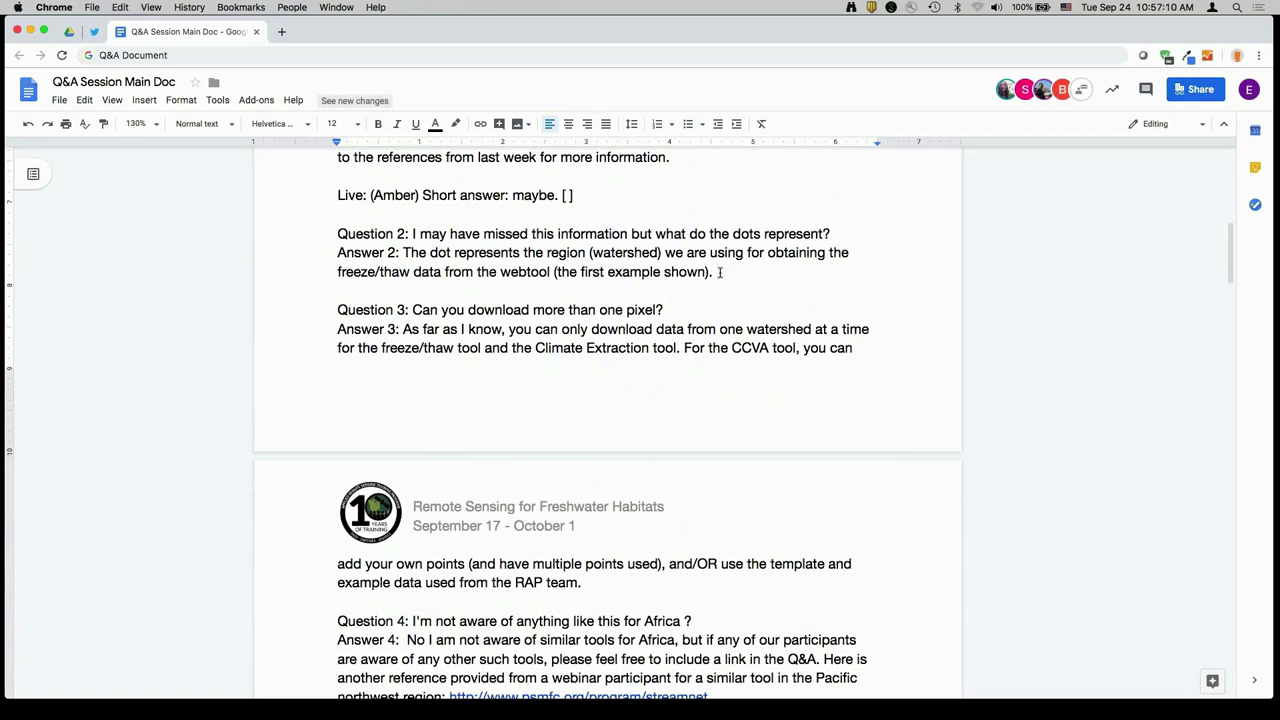
type("Live: Amber")
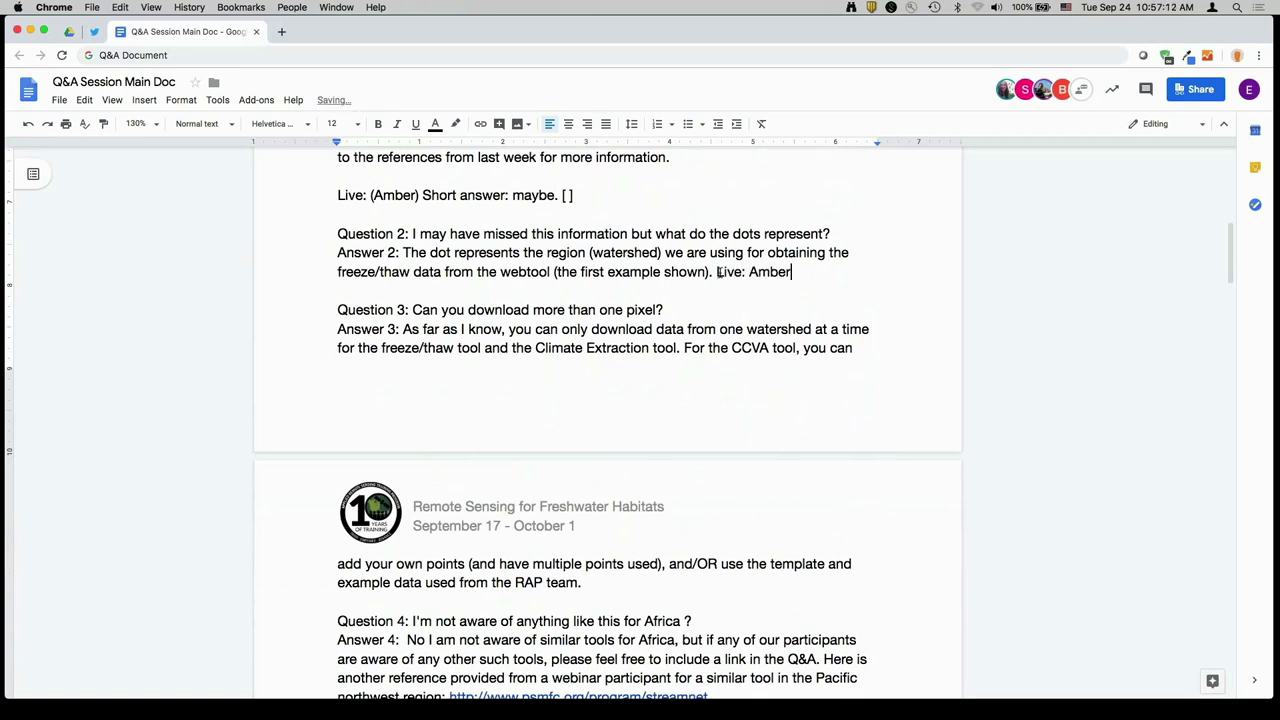
key("BackSpace")
key("BackSpace")
key("BackSpace")
key("BackSpace")
key("BackSpace")
type("(Amber)")
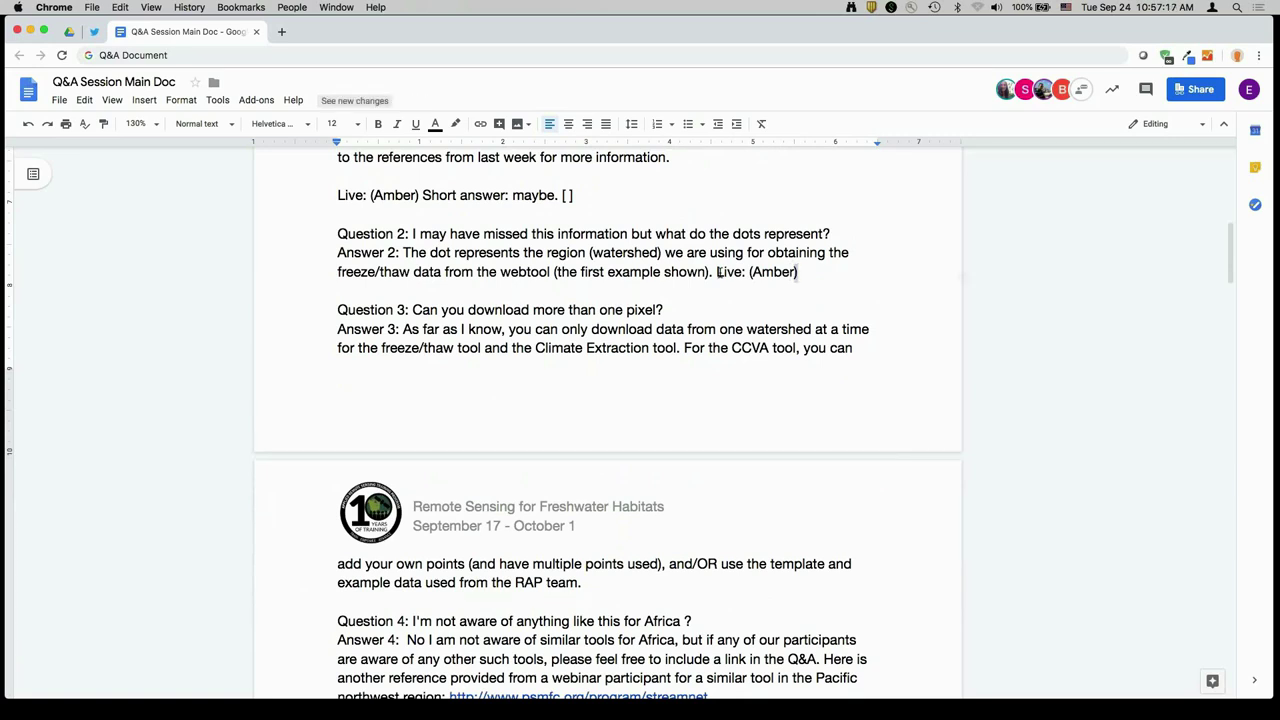
key("alt+shift+Left")
key("alt+shift+Left")
key("alt+shift+Left")
key("super+c")
key("BackSpace")
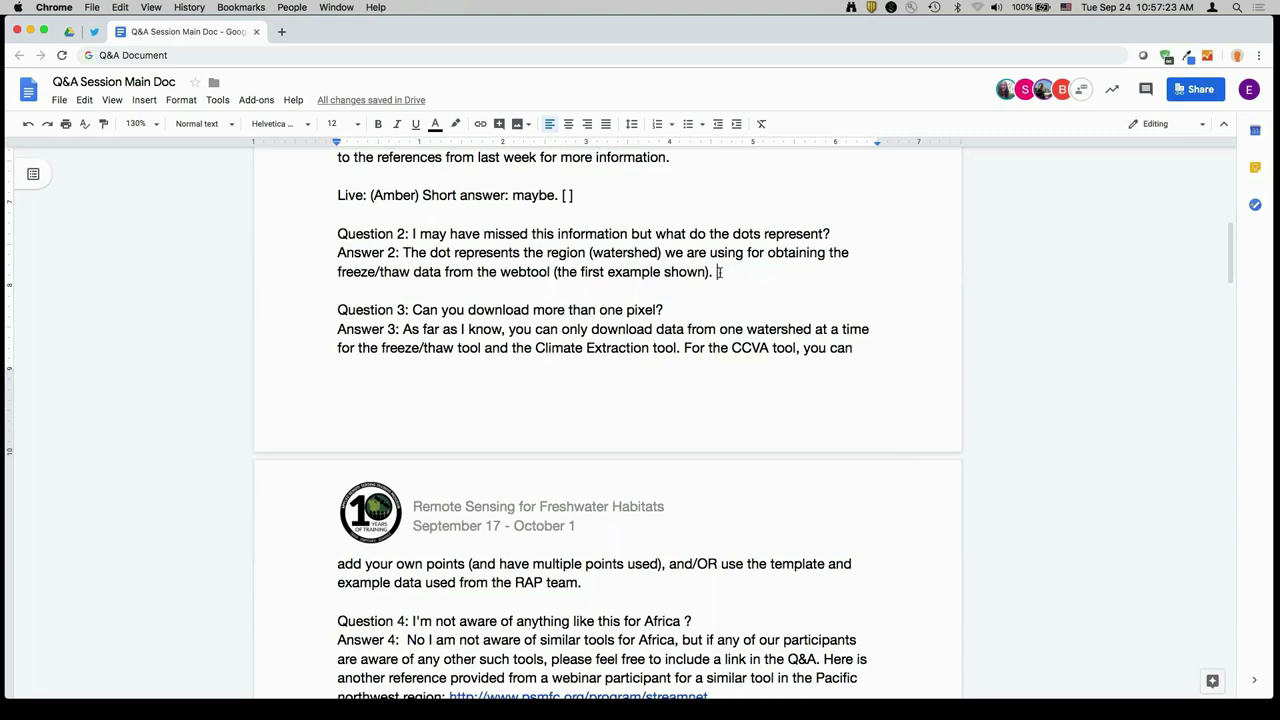
key("Return")
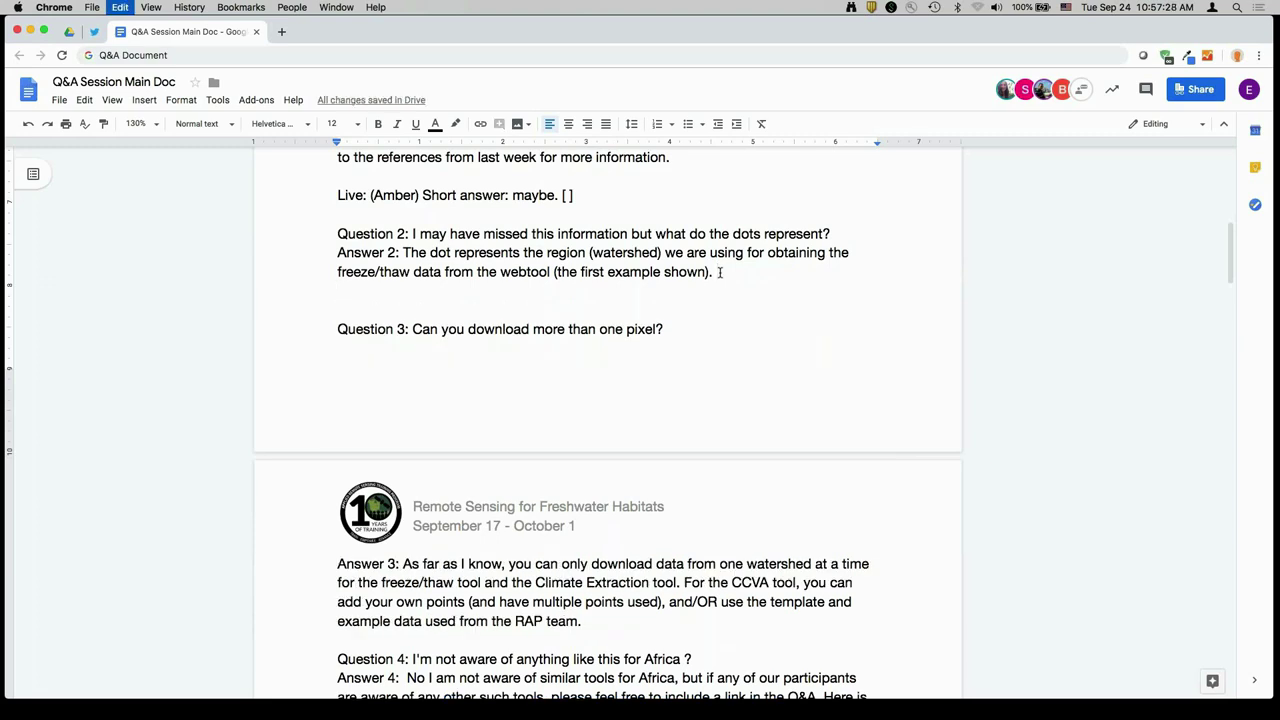
key("super+v")
type("so, all ")
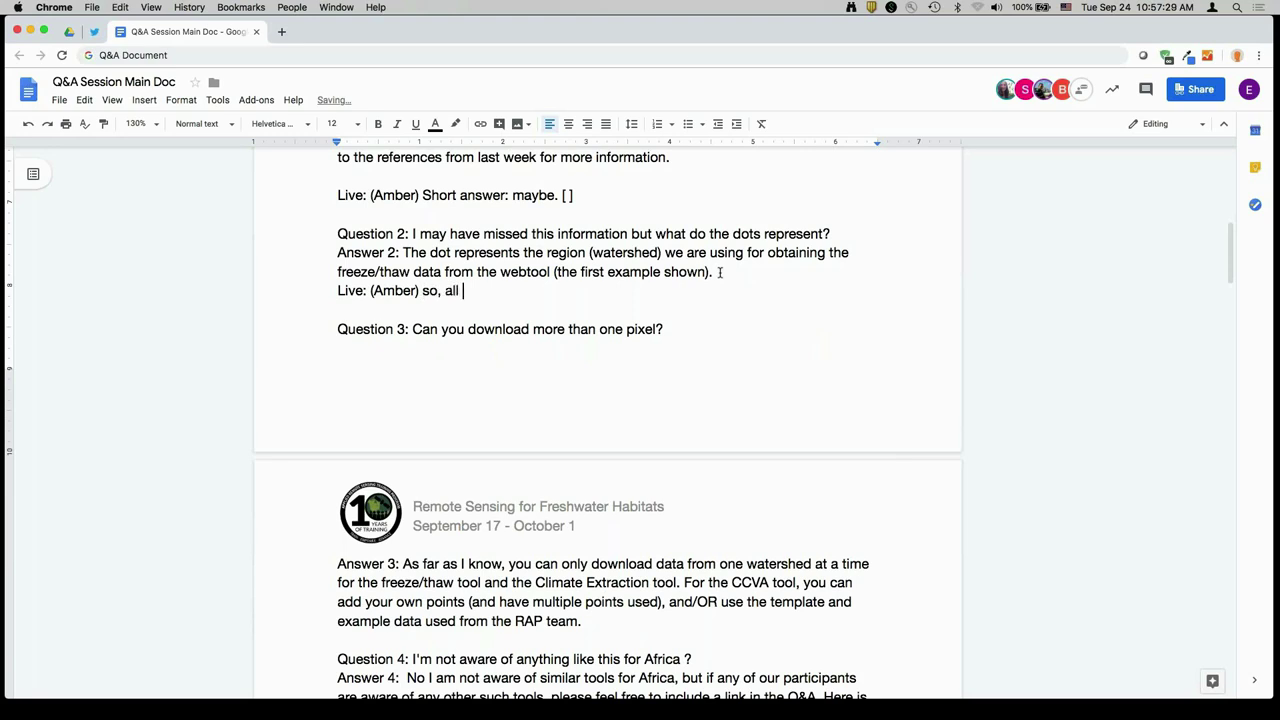
type("I did was click on the map a")
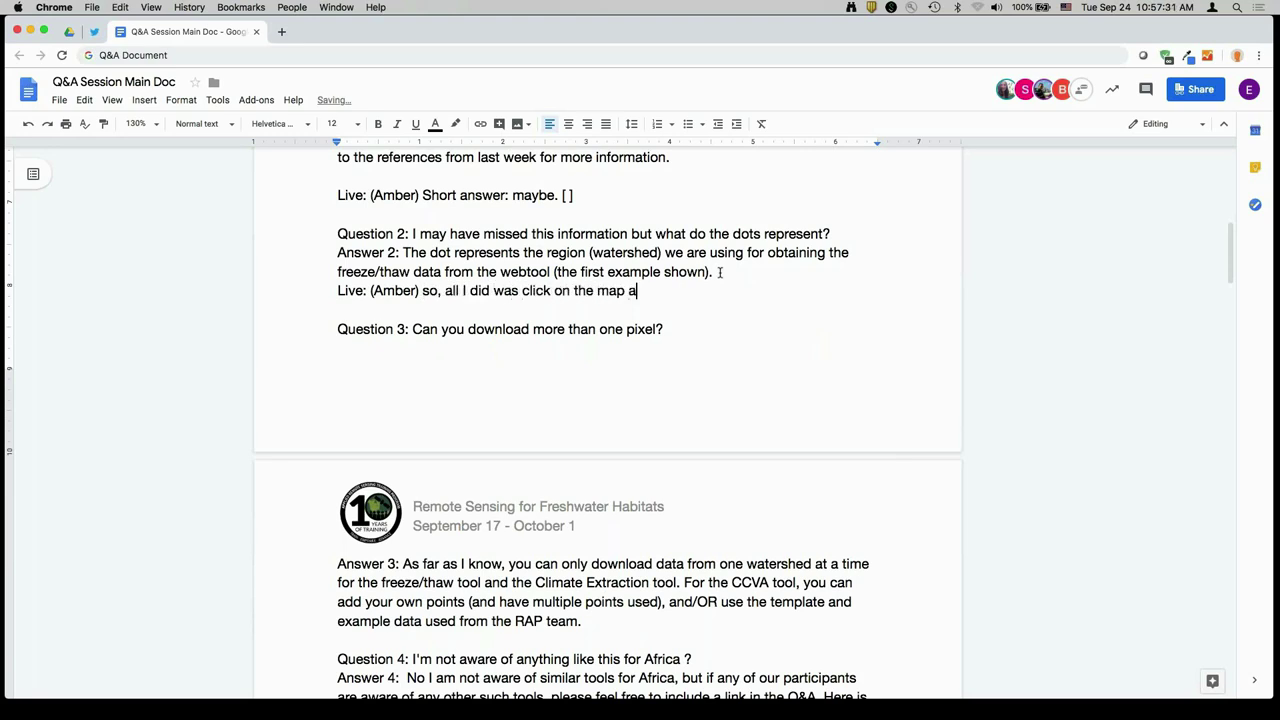
type("nd the point was g")
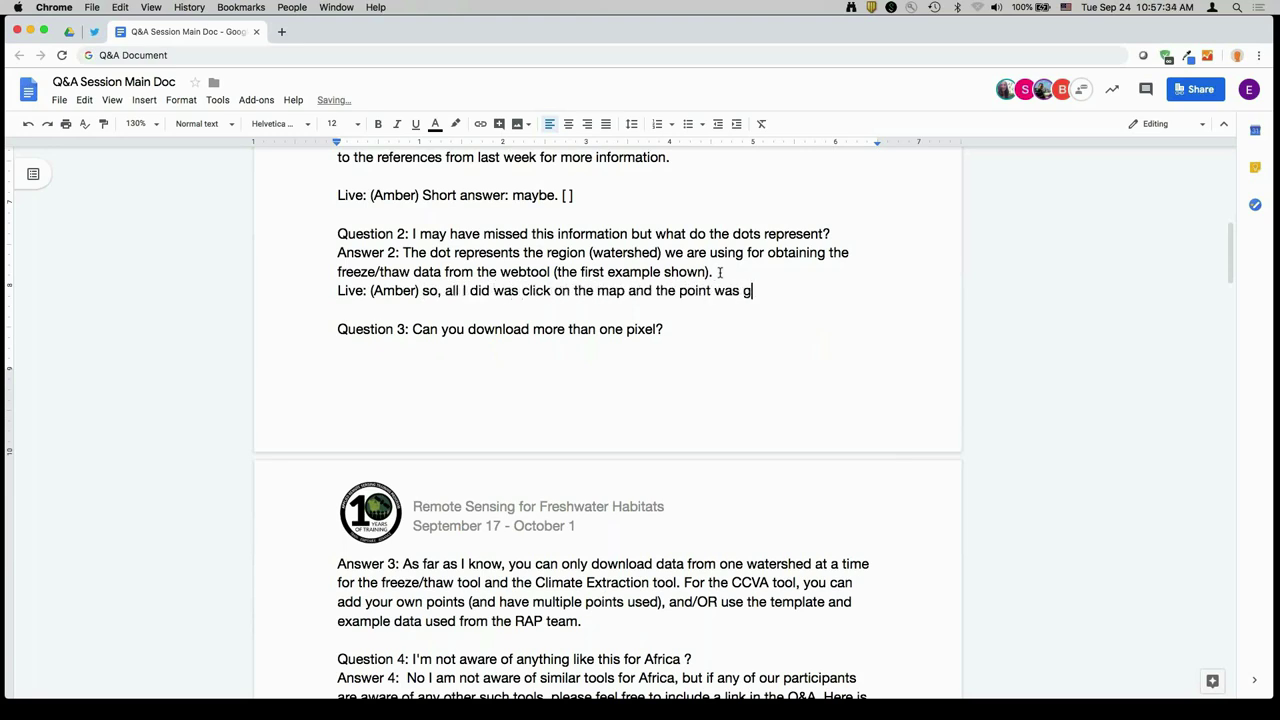
type("enerated and you could see ")
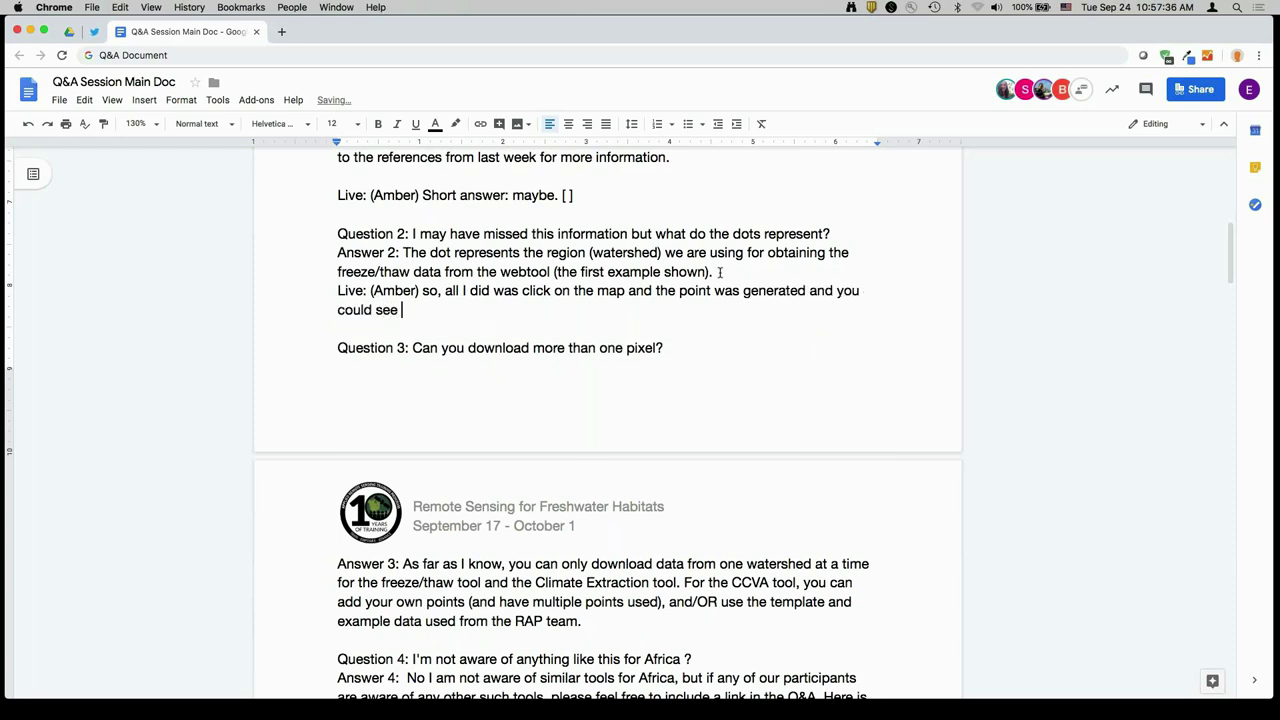
type("the outline/shapefile of the wa")
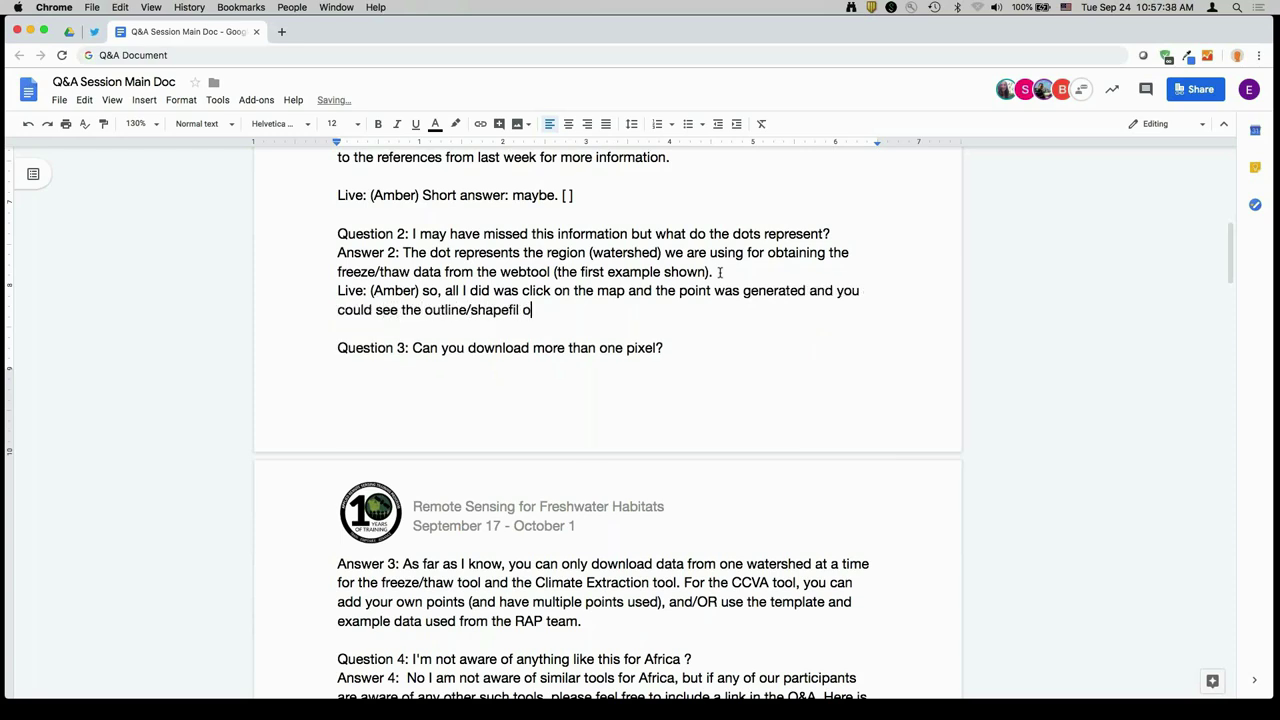
type("tershed. That's the wate")
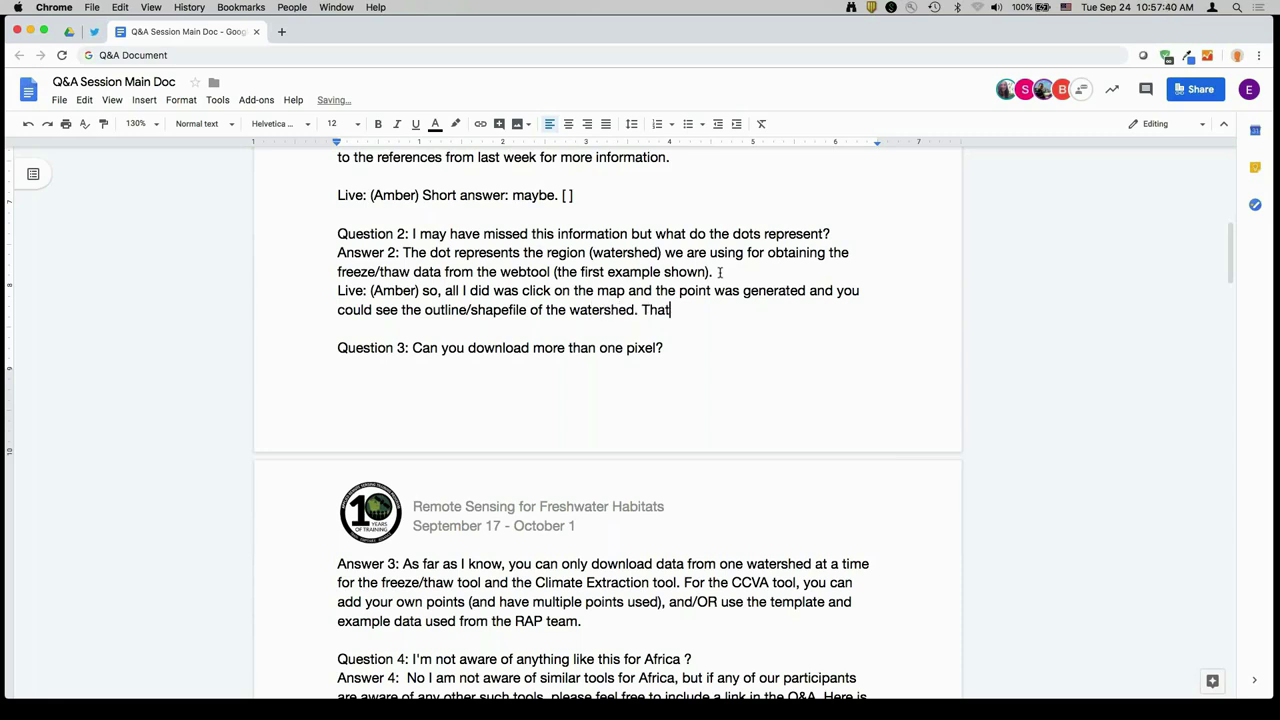
type("d we w")
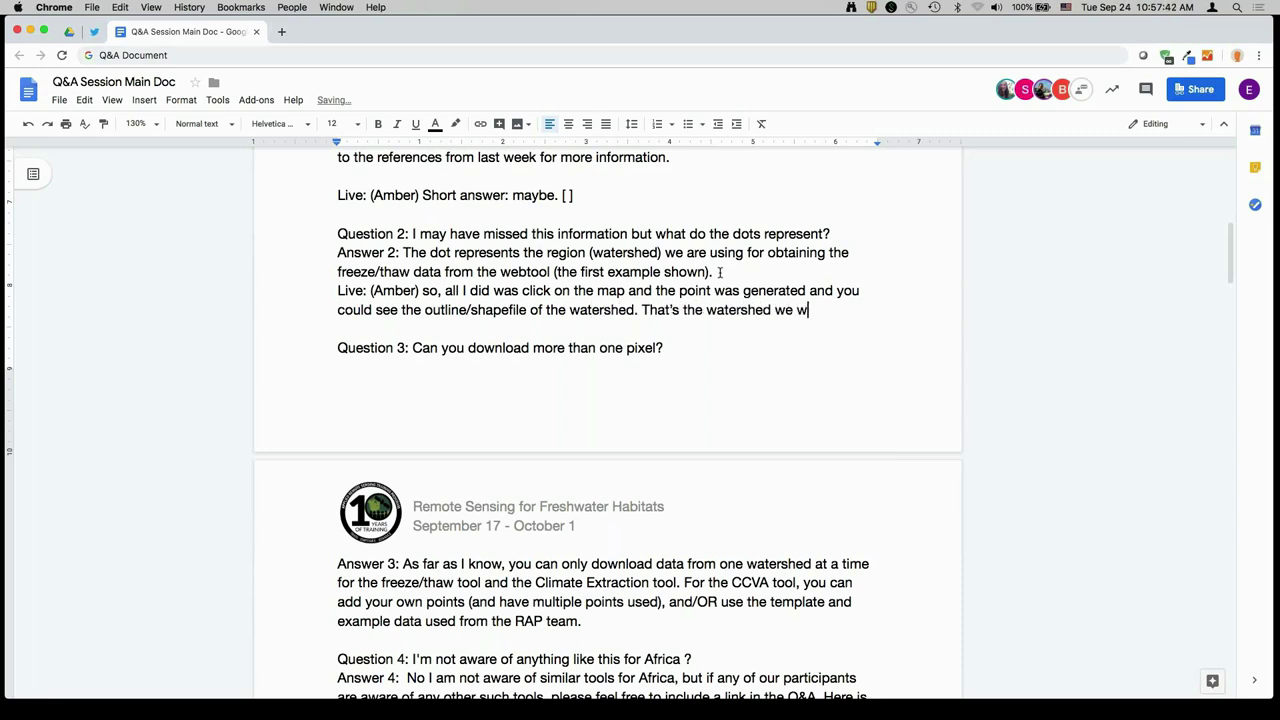
type("ere downloading the data fr")
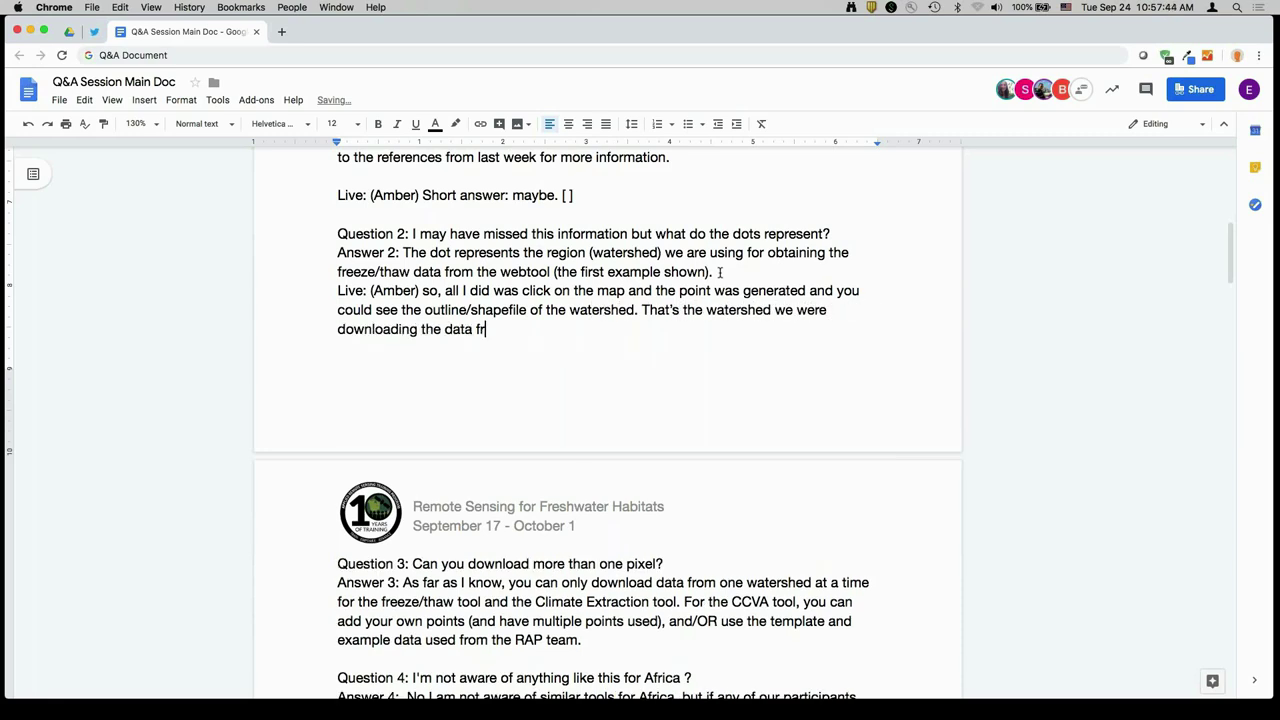
type("om. I'm assuming that's from the Free")
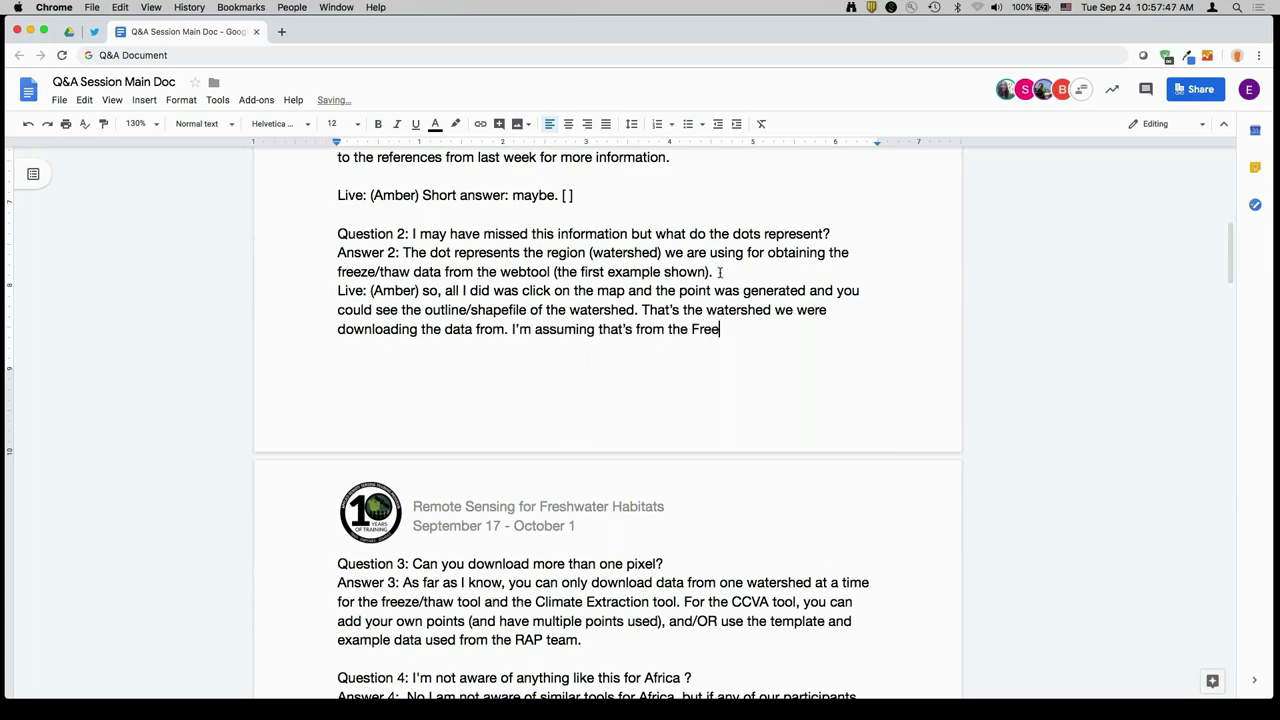
type("ze/Thaw demo, since t")
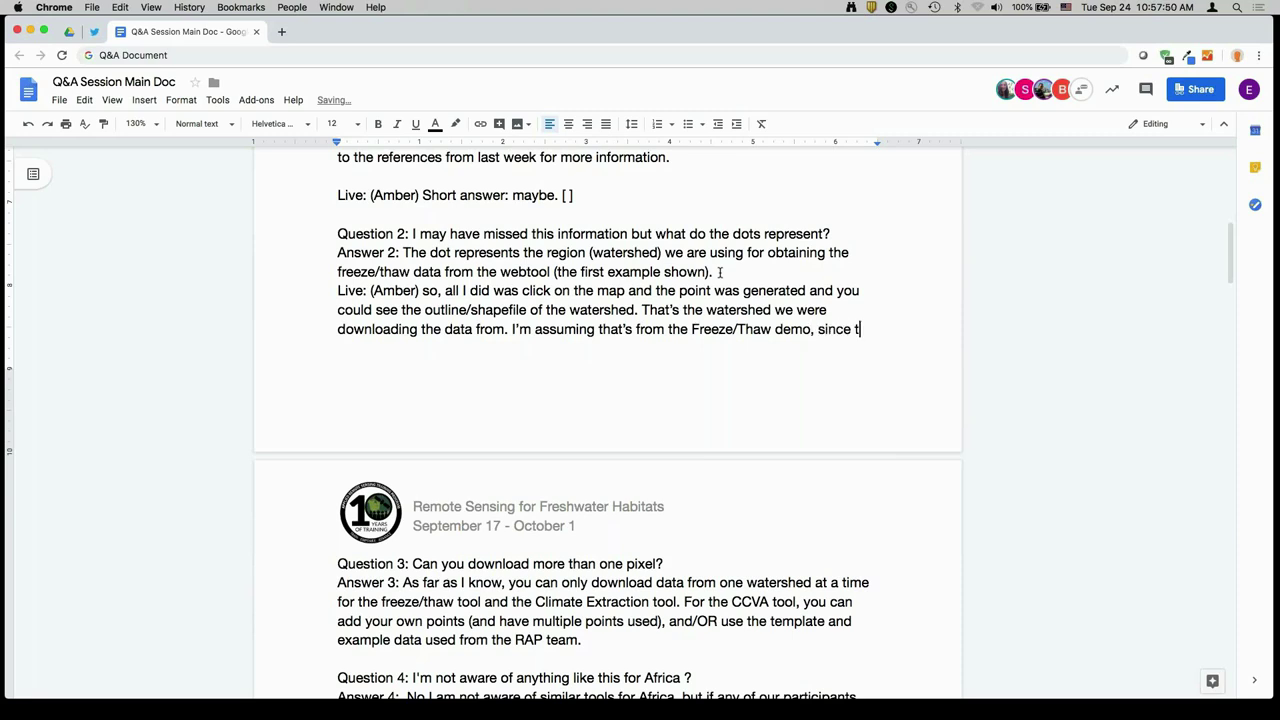
type("hat's about when t")
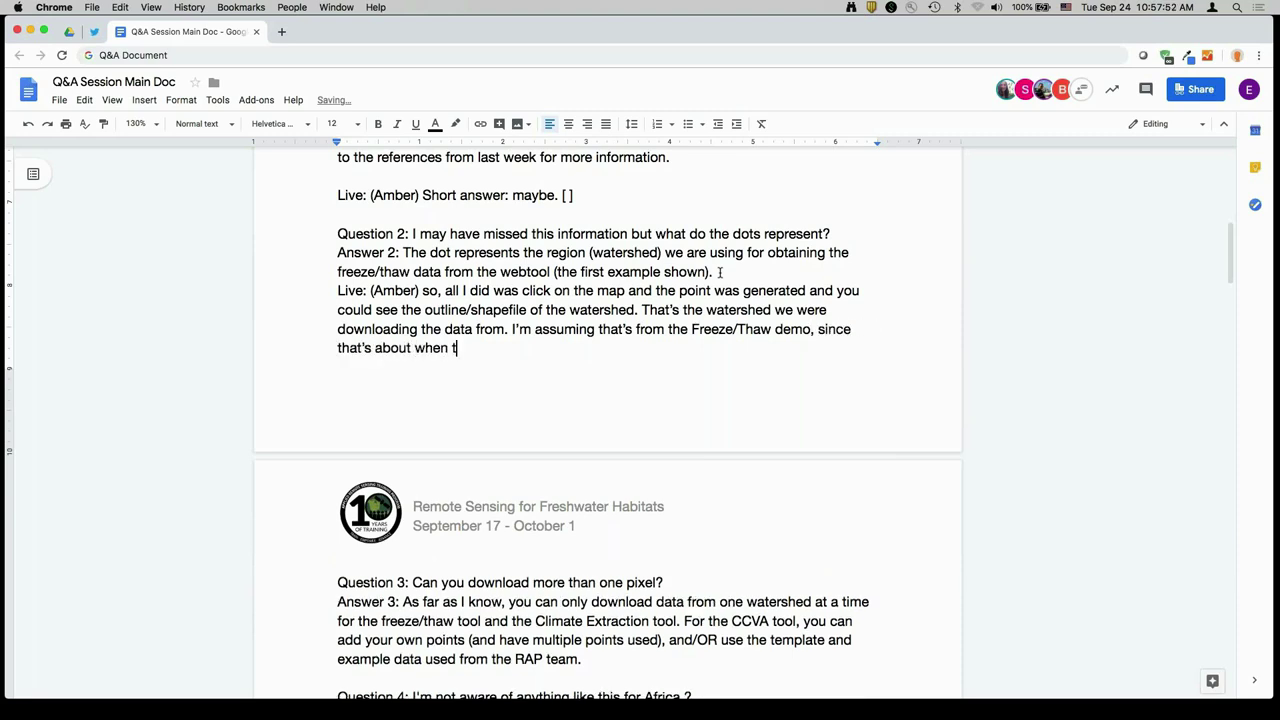
type("he q was posted.")
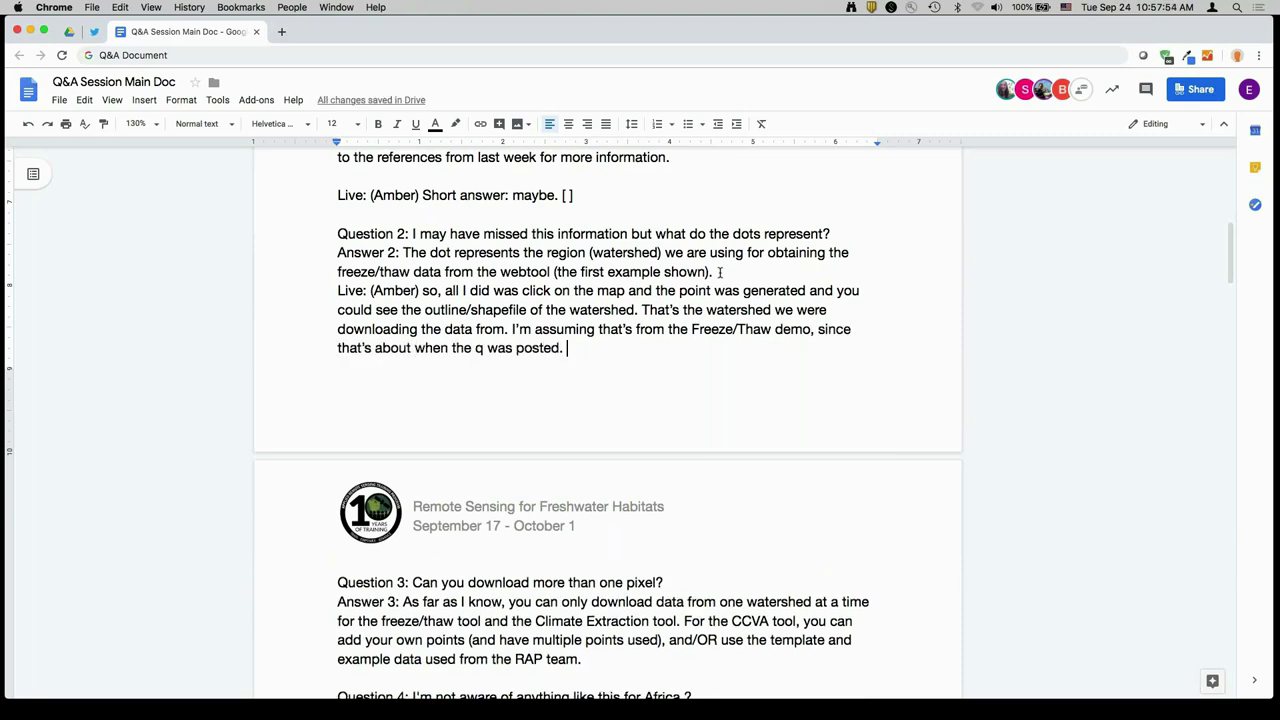
Under Answer 3, add a Live note: upload multiple points for species-specific watershed vulnerability, citing the RAP team's trout example.
scroll(674, 600, "down", 1)
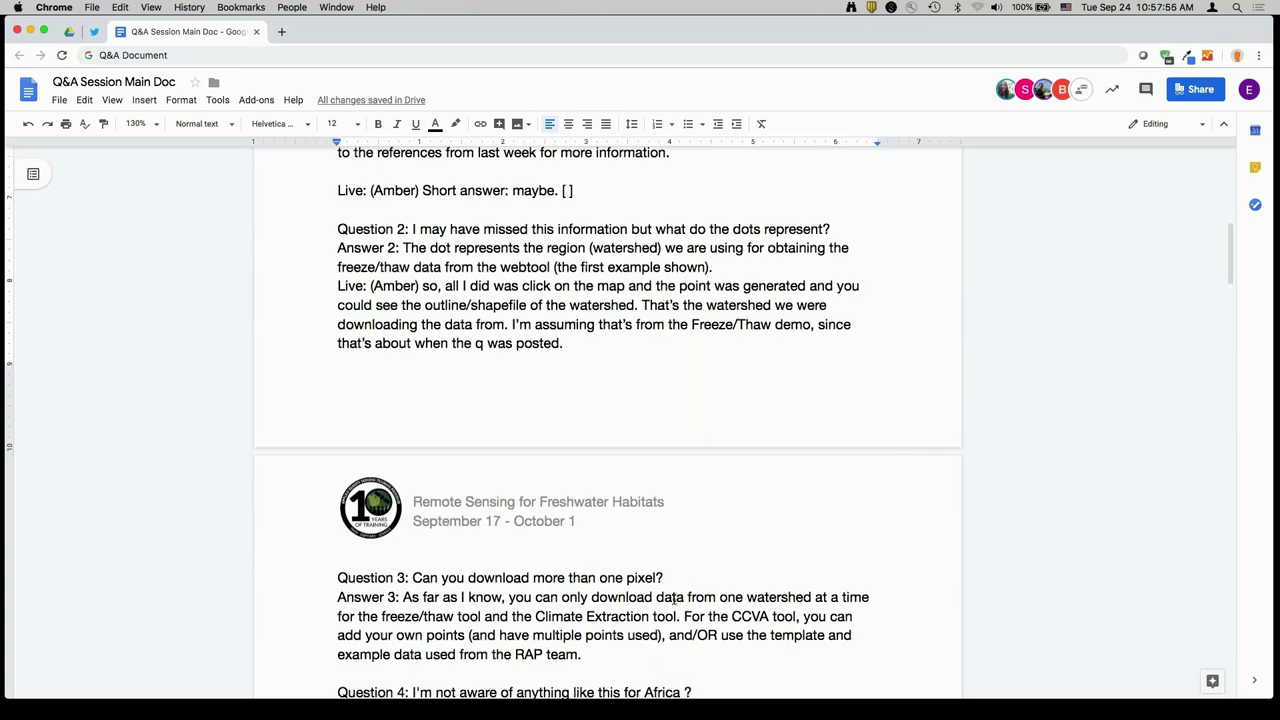
scroll(674, 597, "down", 1)
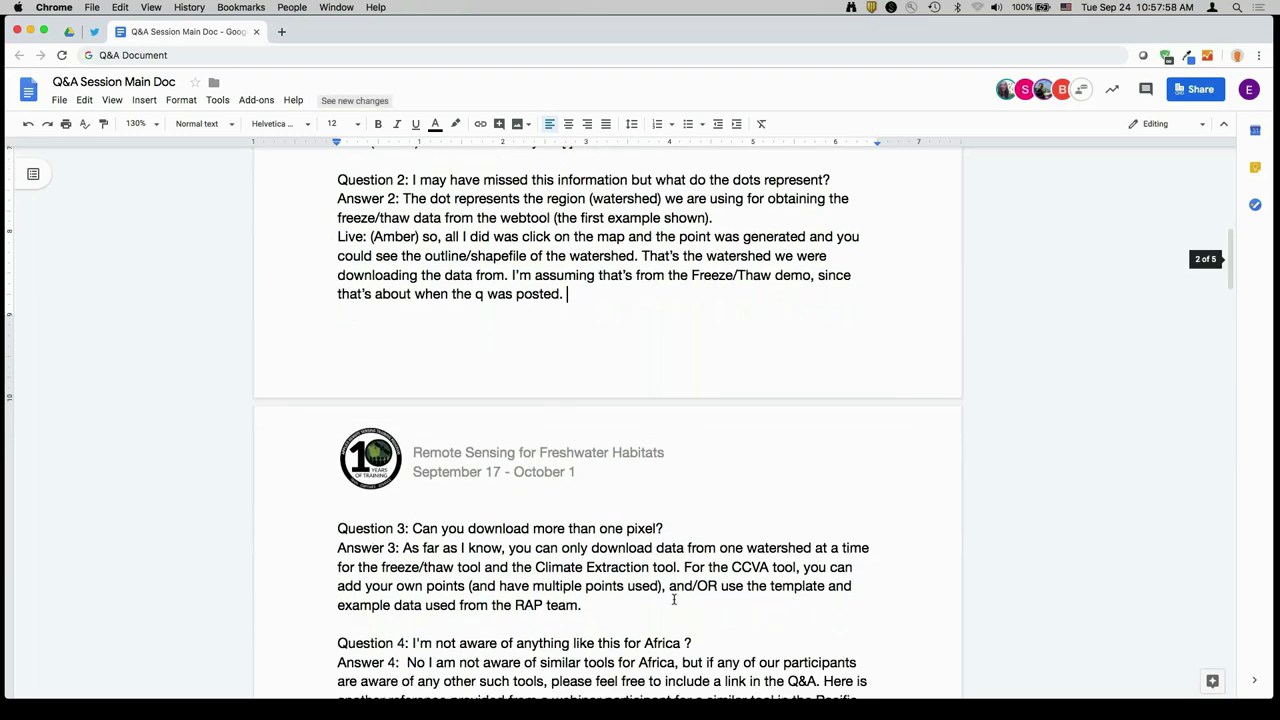
scroll(674, 597, "down", 2)
scroll(674, 597, "down", 4)
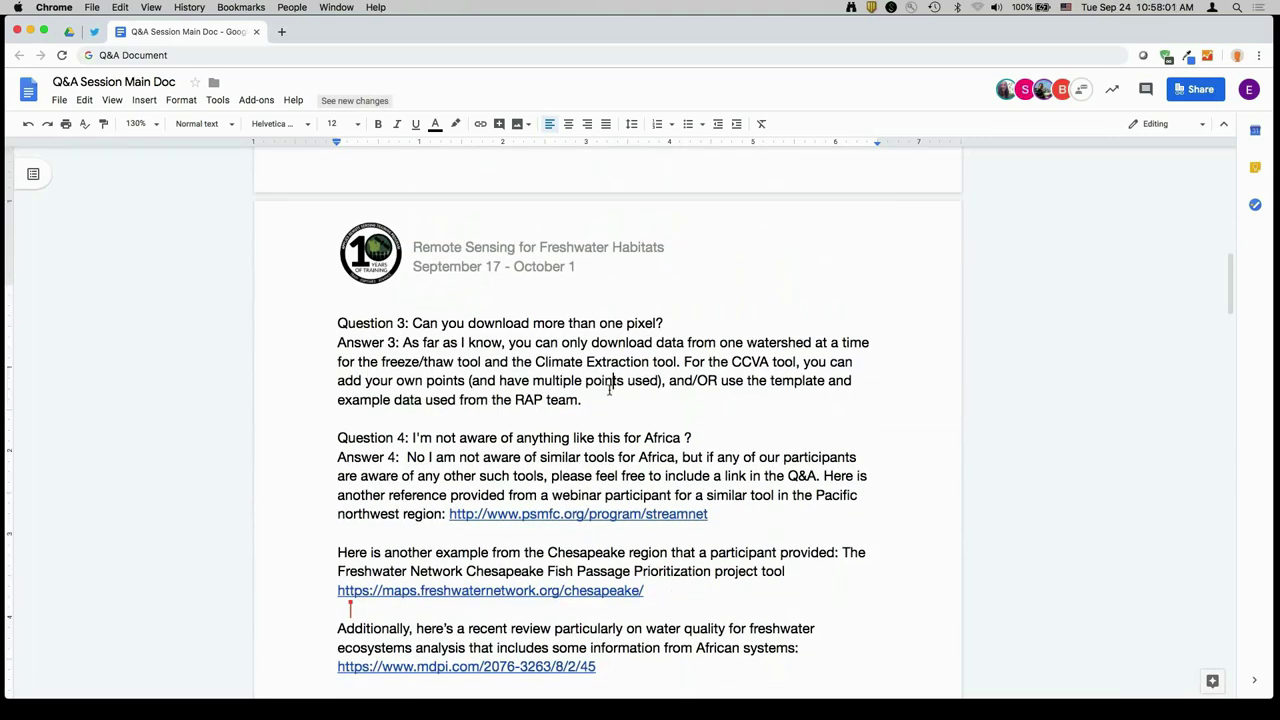
scroll(608, 390, "down", 5)
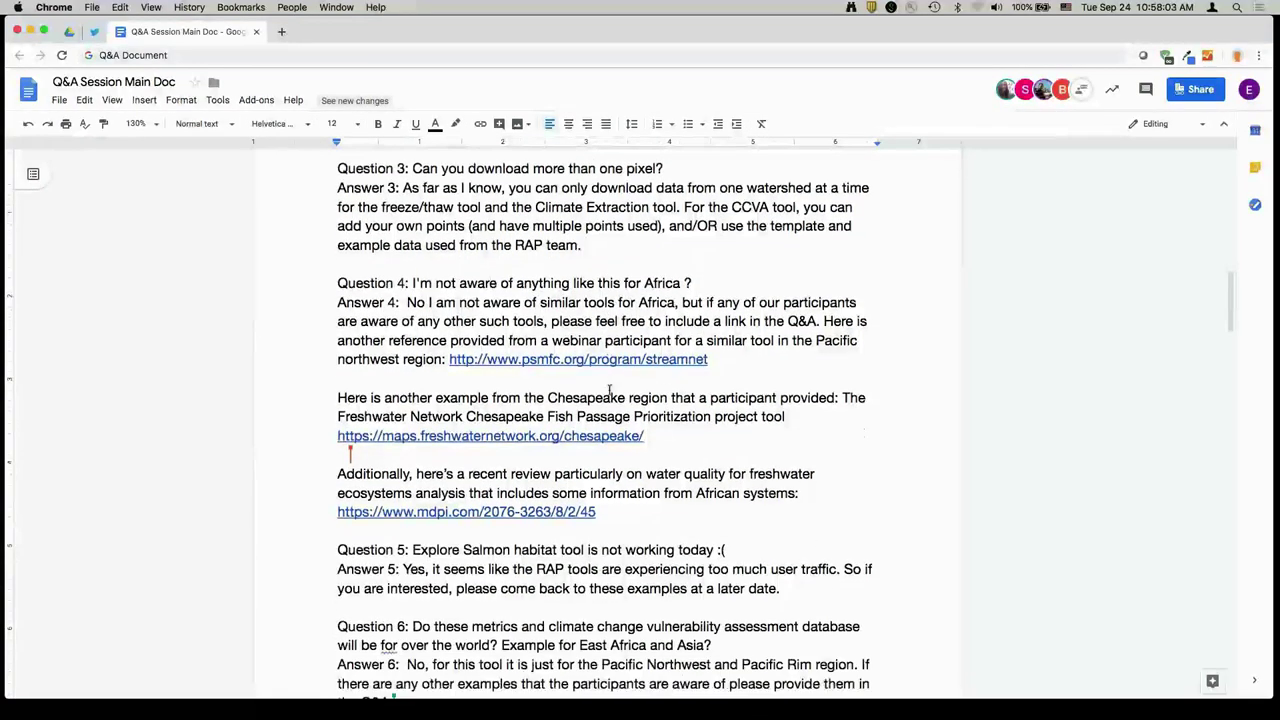
key("ctrl+v")
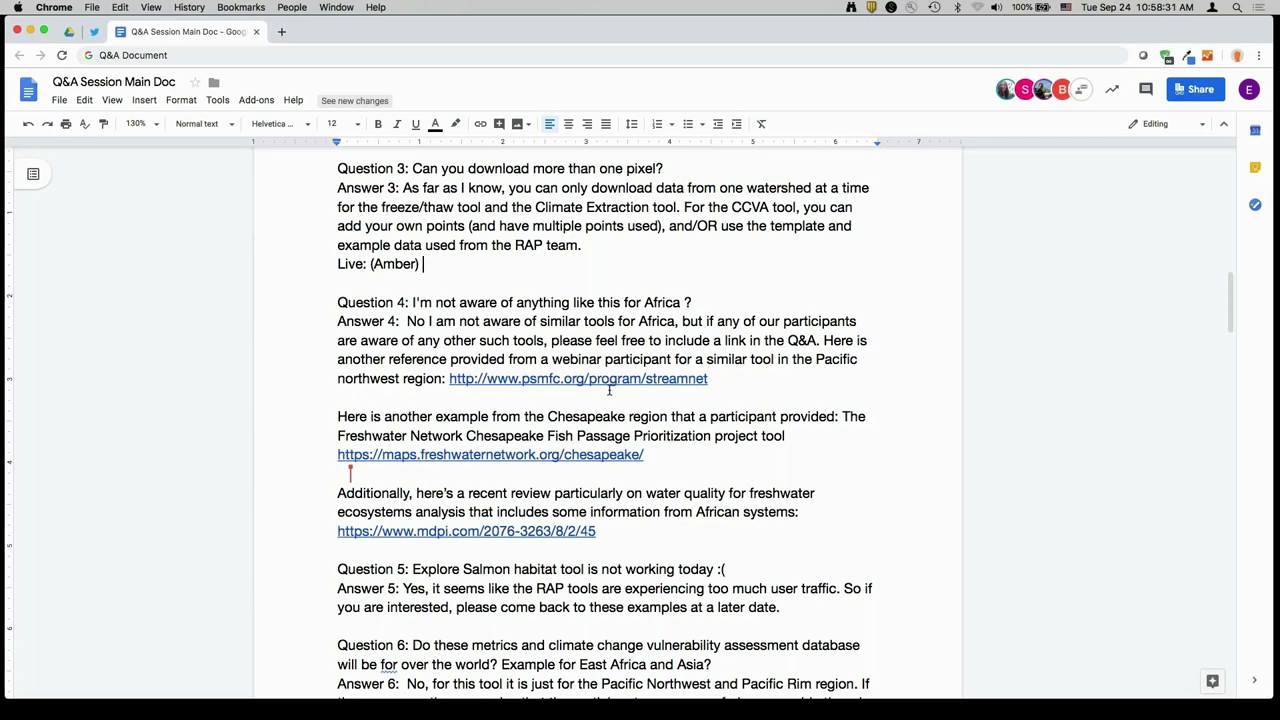
type("I did d")
key("BackSpace")
key("BackSpace")
key("BackSpace")
key("BackSpace")
key("BackSpace")
key("BackSpace")
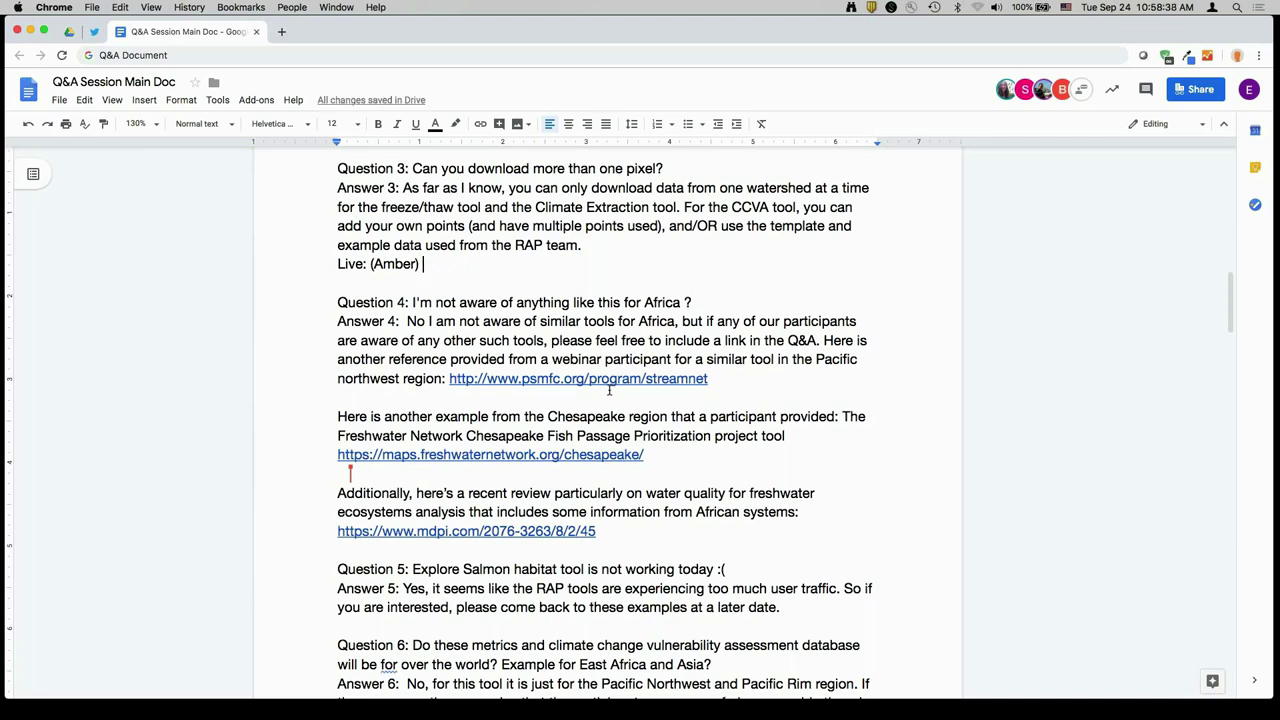
type("If you want ")
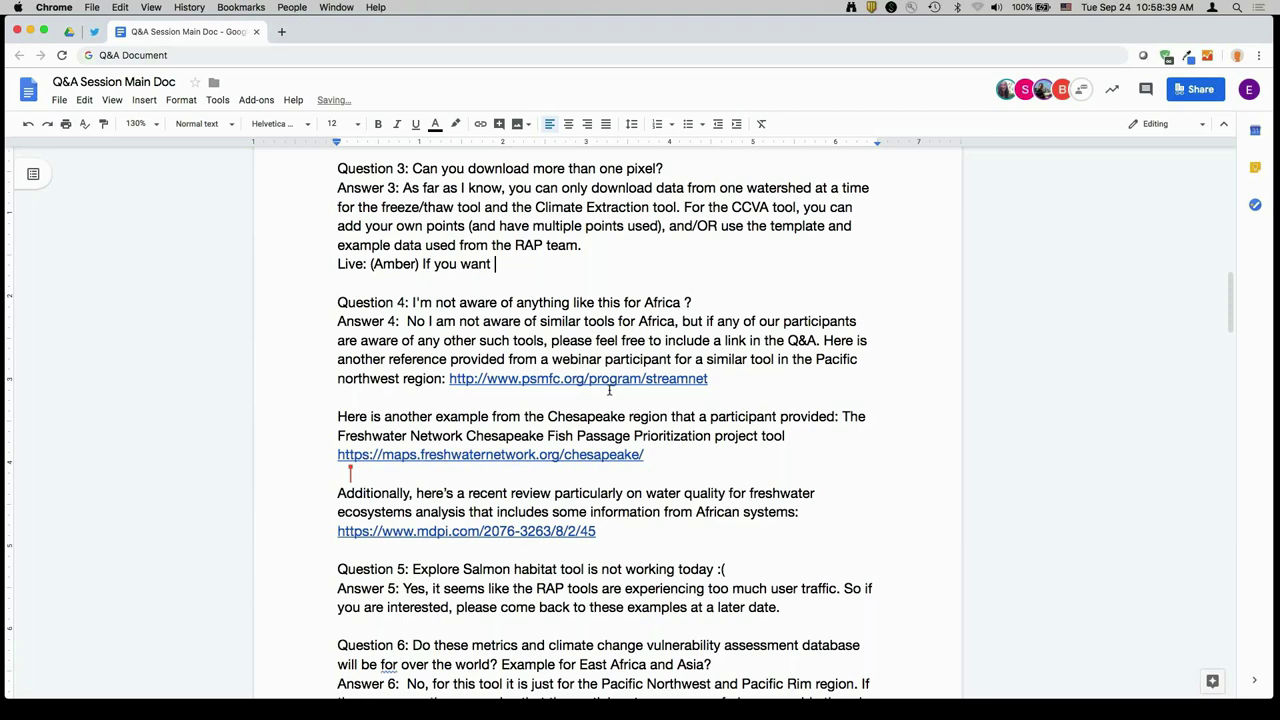
type("to analyze the vulnerabi")
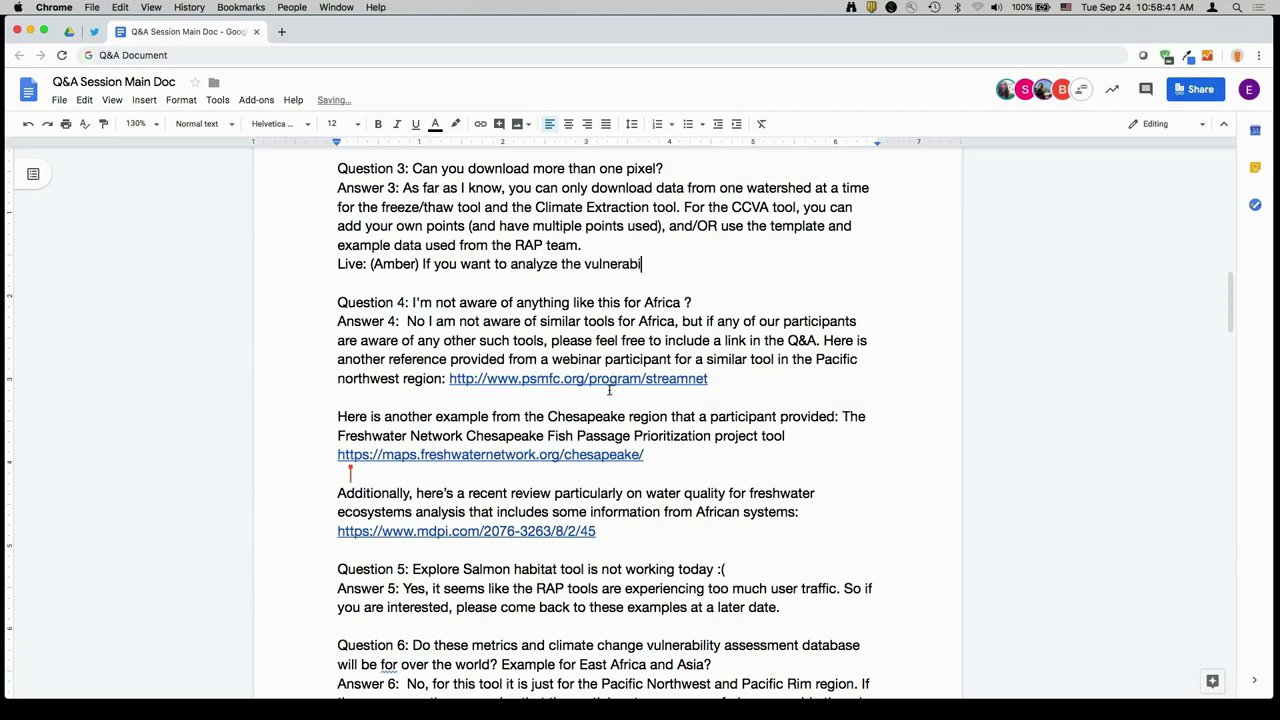
type("lity of certain watersh")
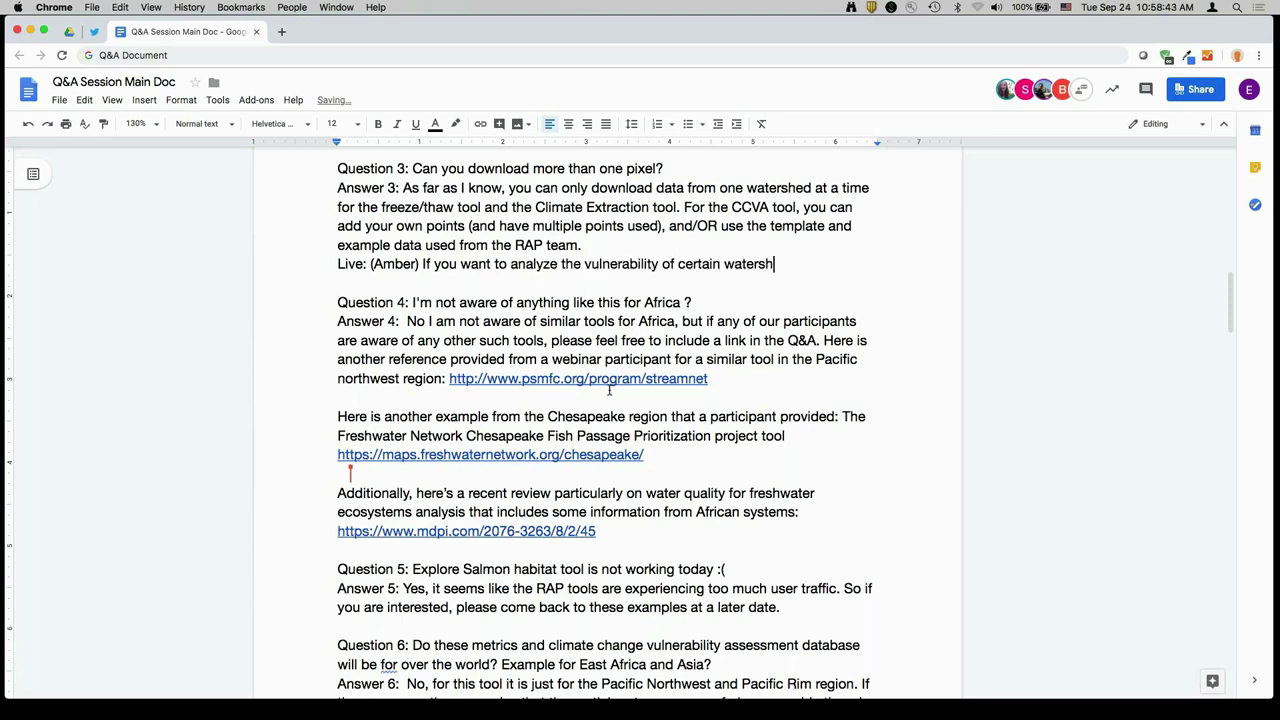
type("eds for specific specie")
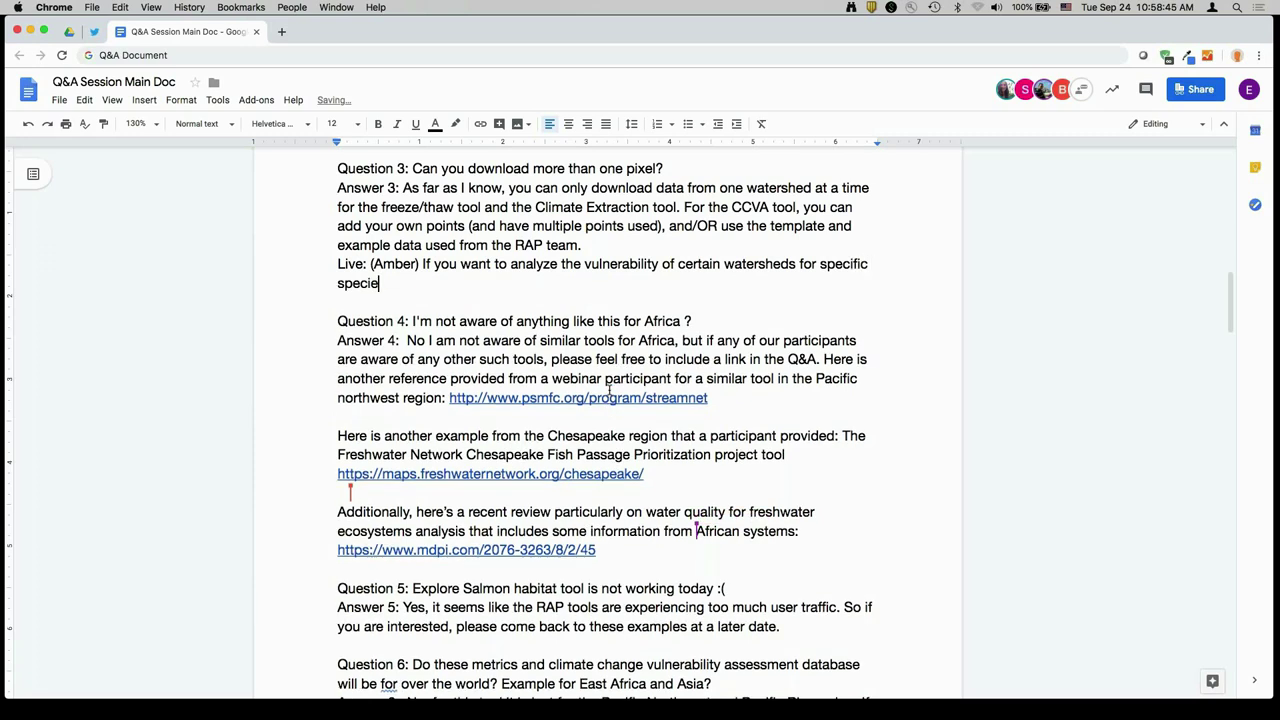
type("s, you can upload")
key("BackSpace")
type("load multiple points. Gav")
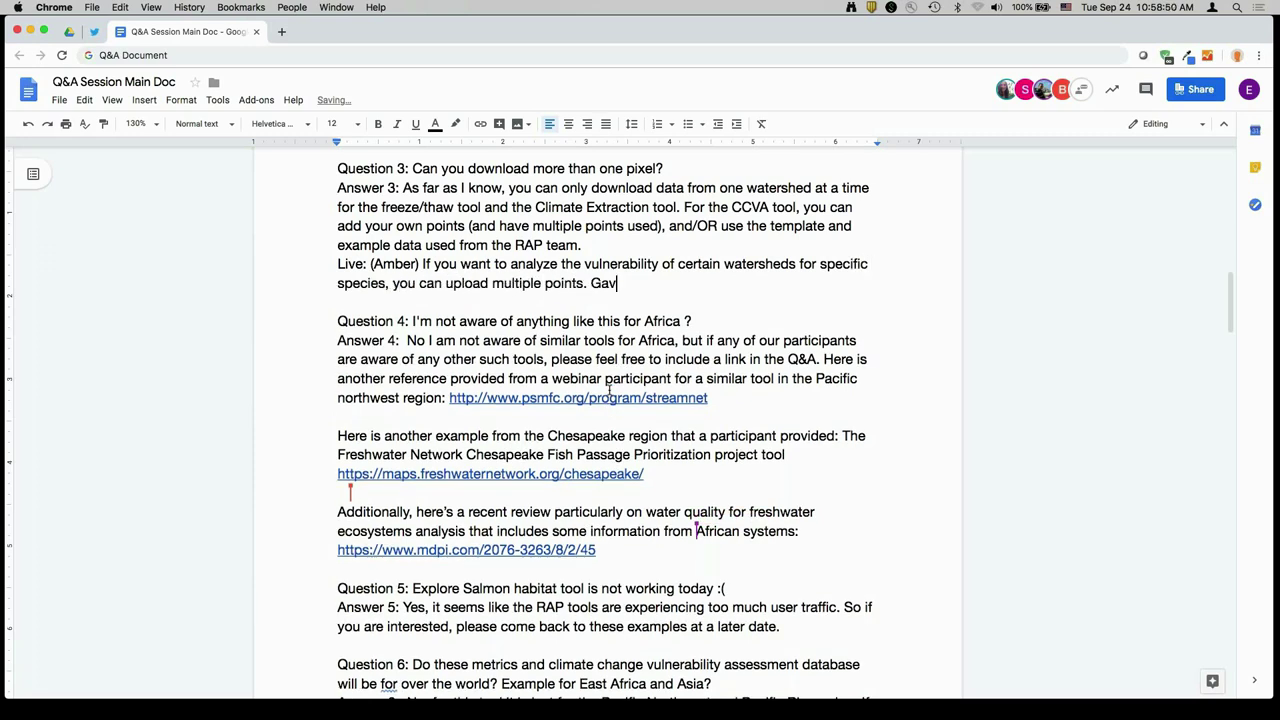
type("e eg of trout from the RAP team there.")
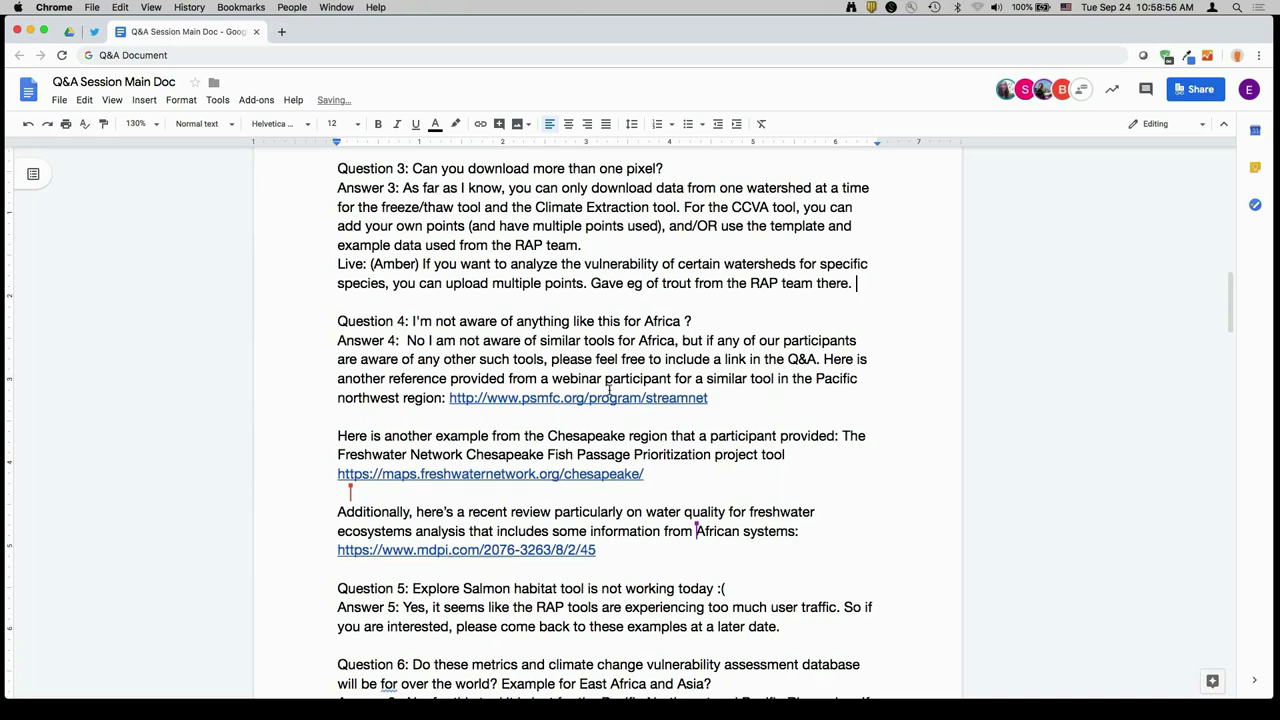
scroll(617, 517, "down", 2)
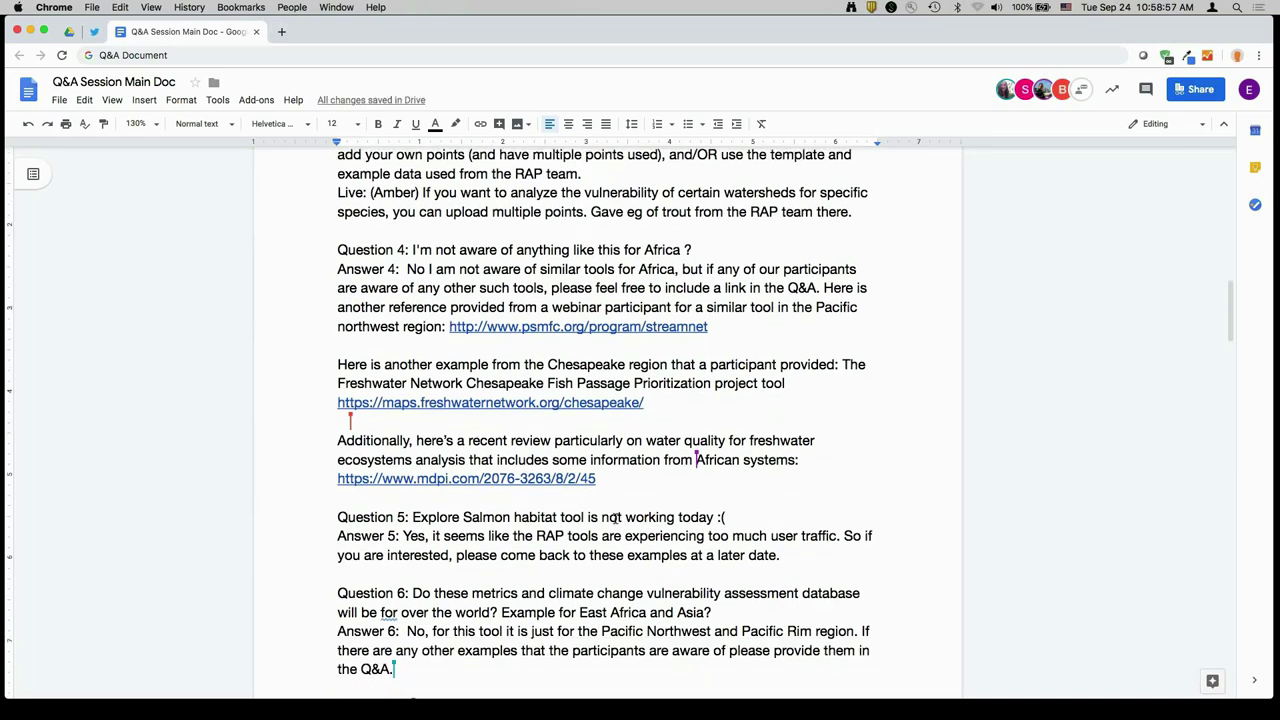
Below the mdpi link under Answer 4, start a Live note saying nothing is known for Africa, citing a Chesapeake Bay-area example.
left_click(625, 490)
key("Left")
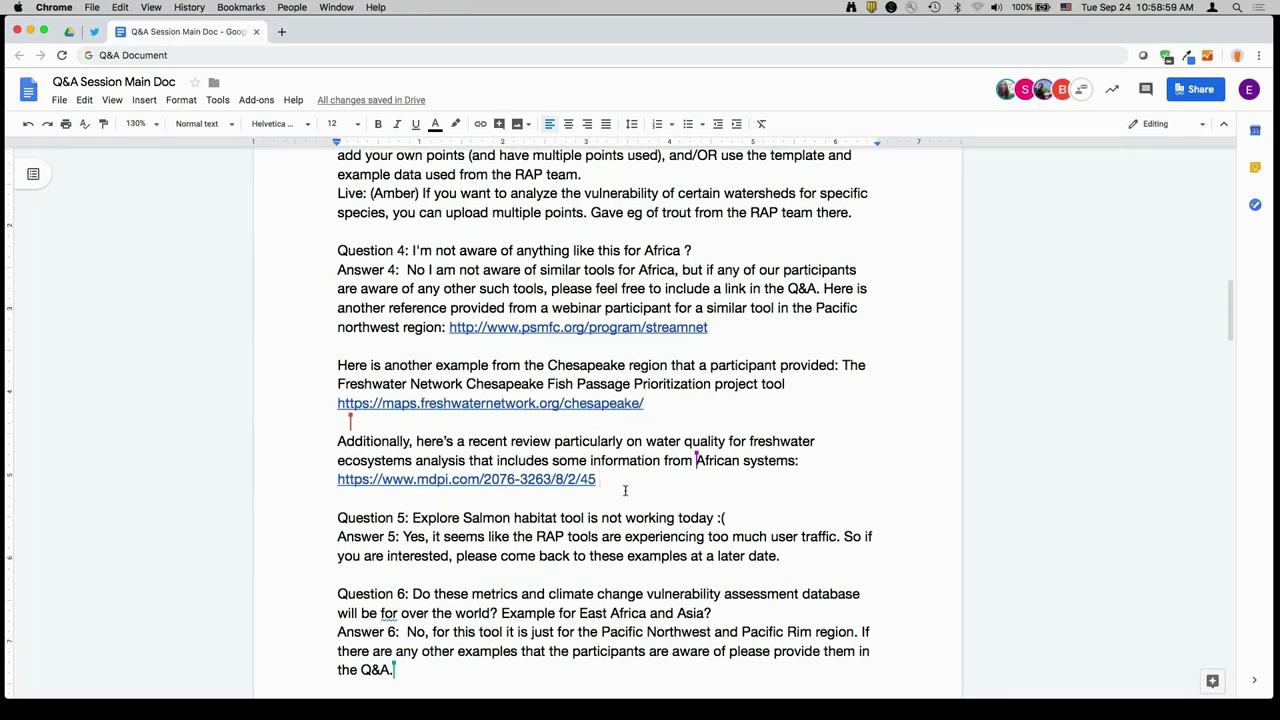
key("Return")
key("Return")
type("Live: (Amber)")
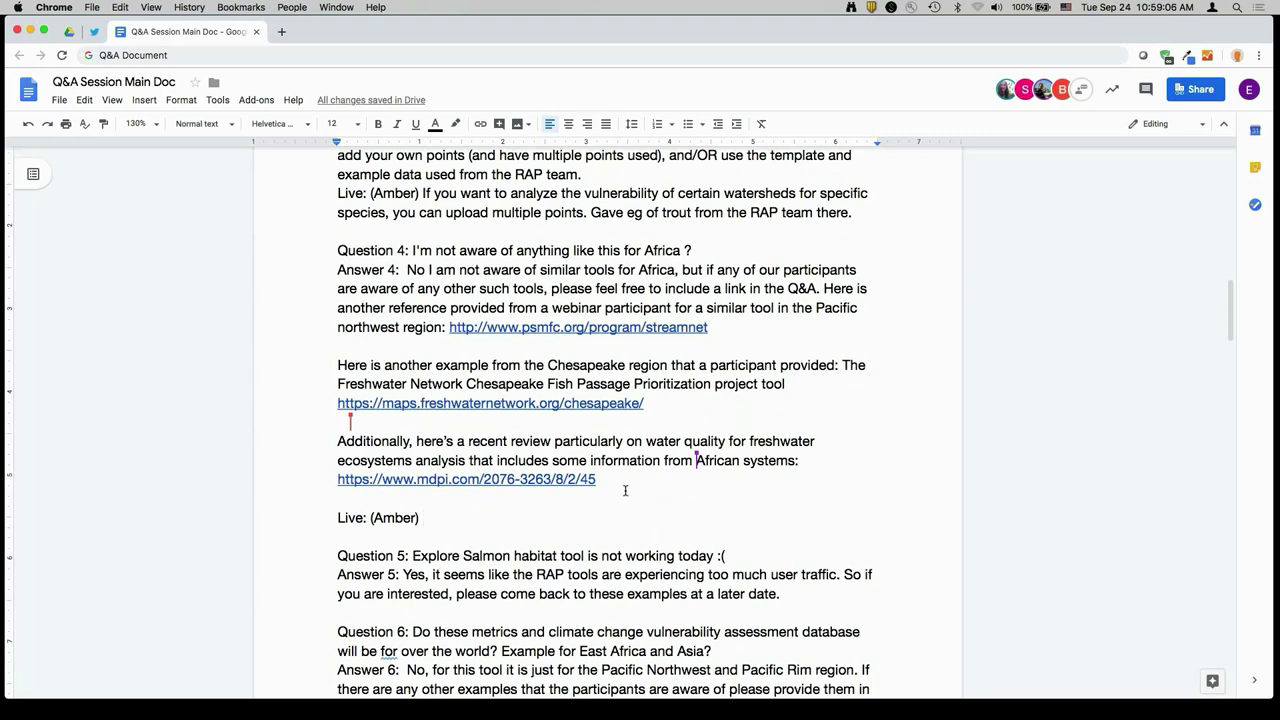
type(" I'm not aware")
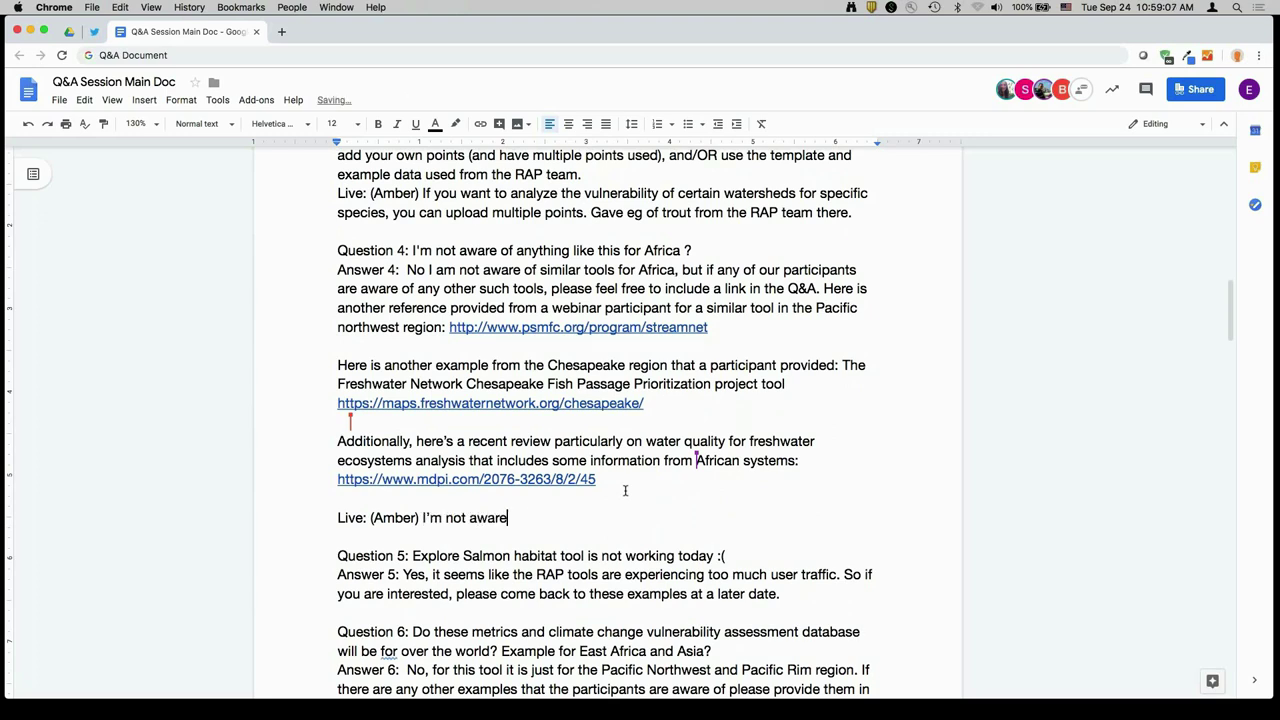
type(" of anything for A")
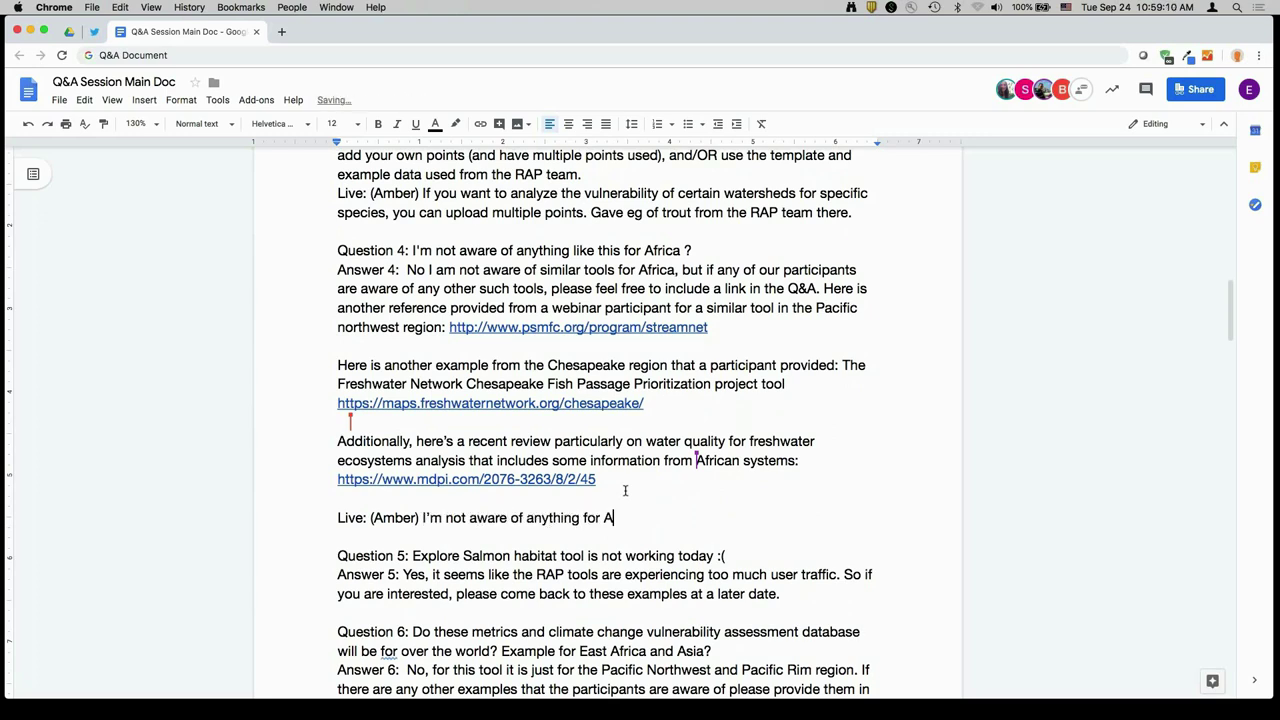
type("frica, either, but some")
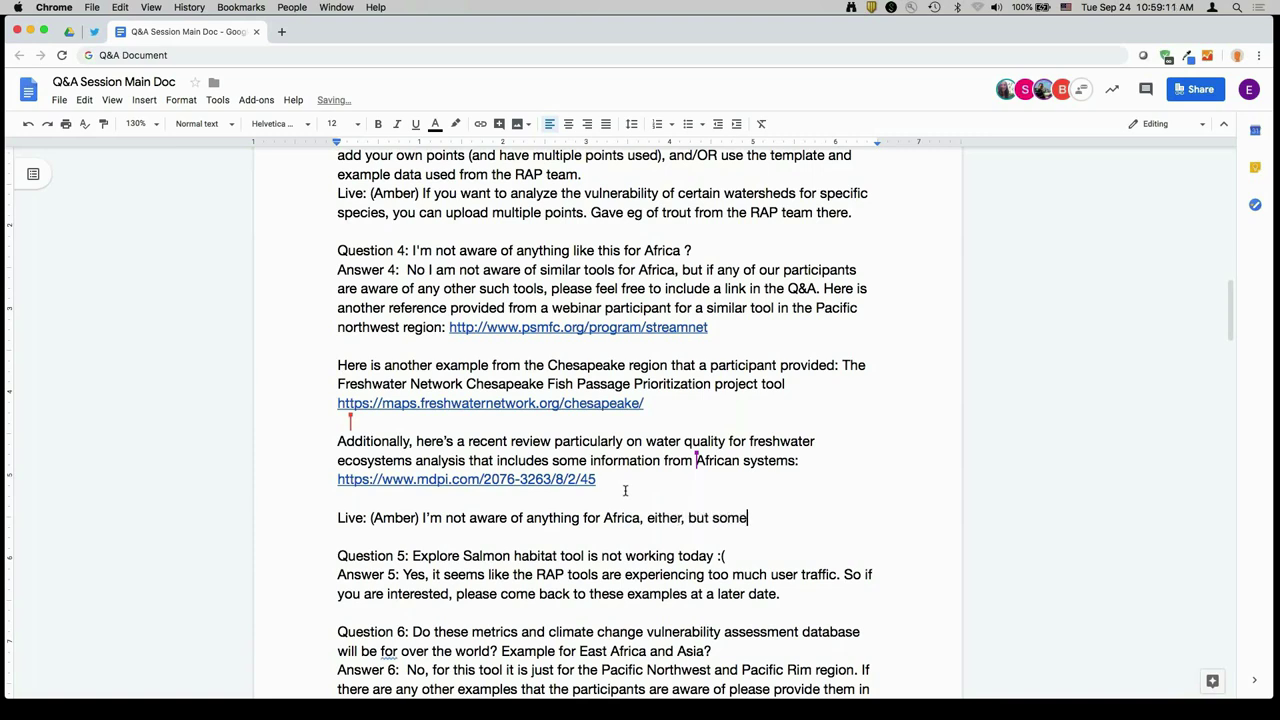
type(" of you may be in this r")
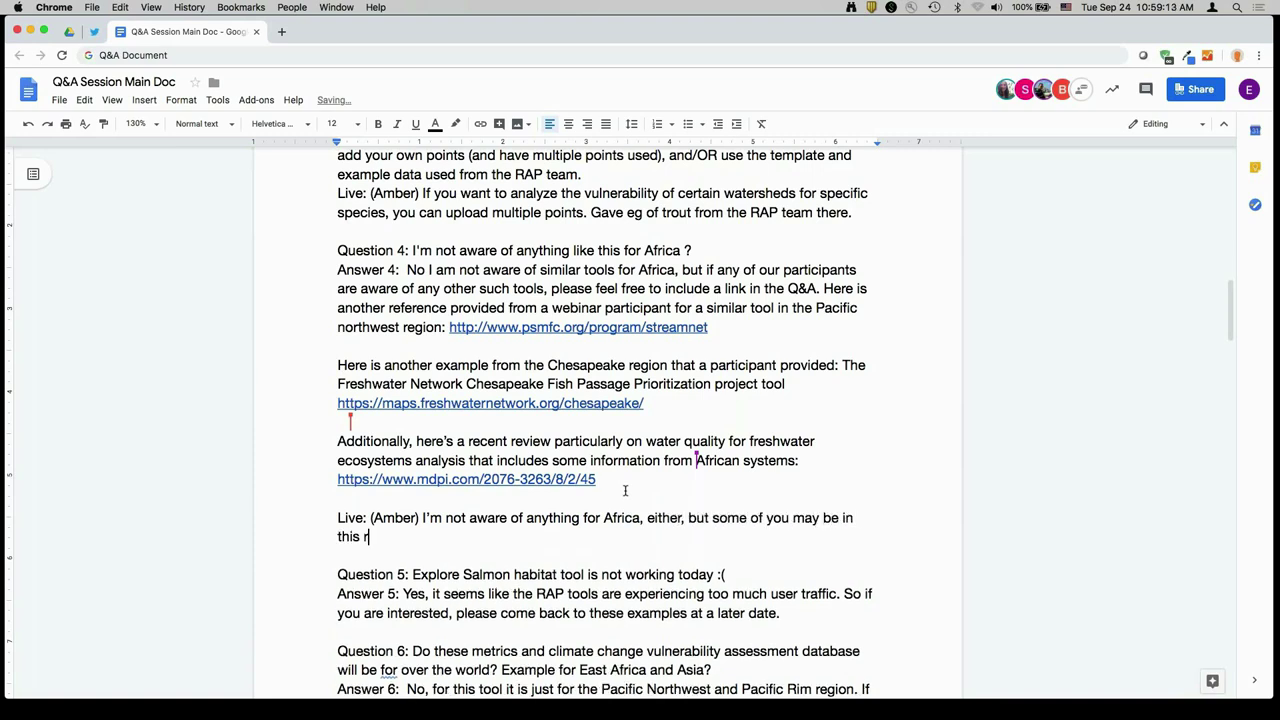
type("egion or others and ma")
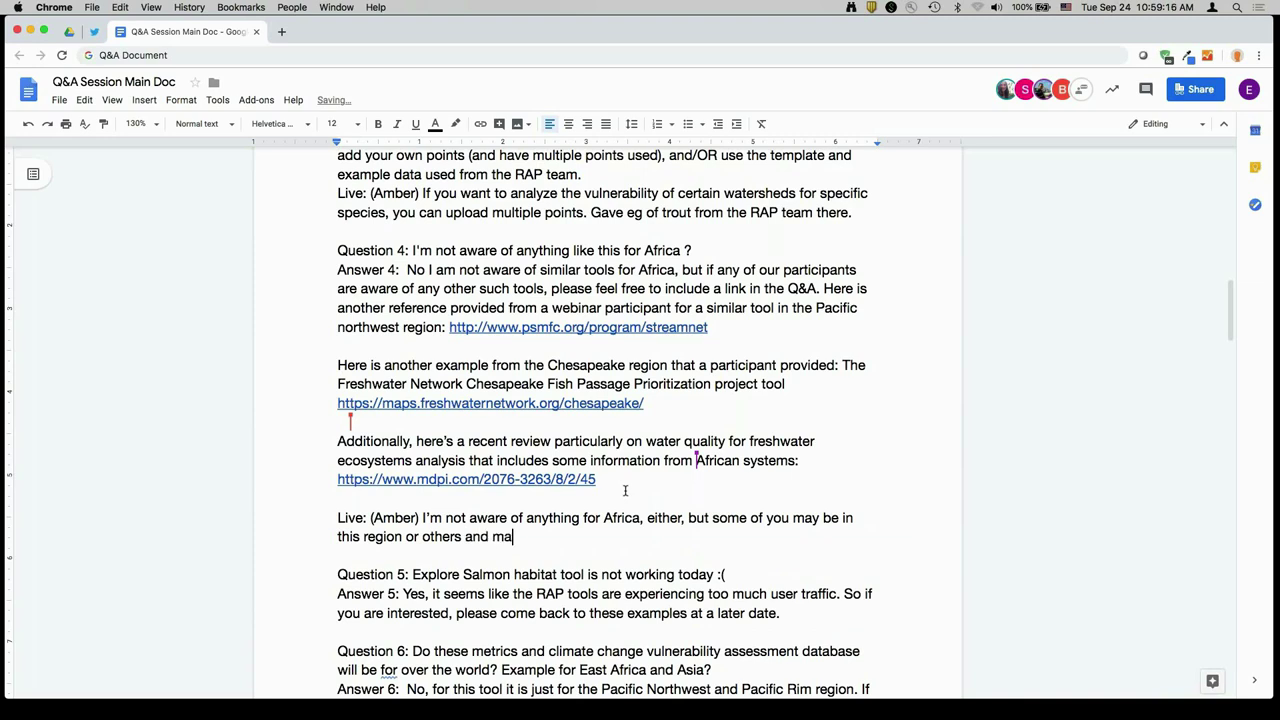
type("y be more familiar with th")
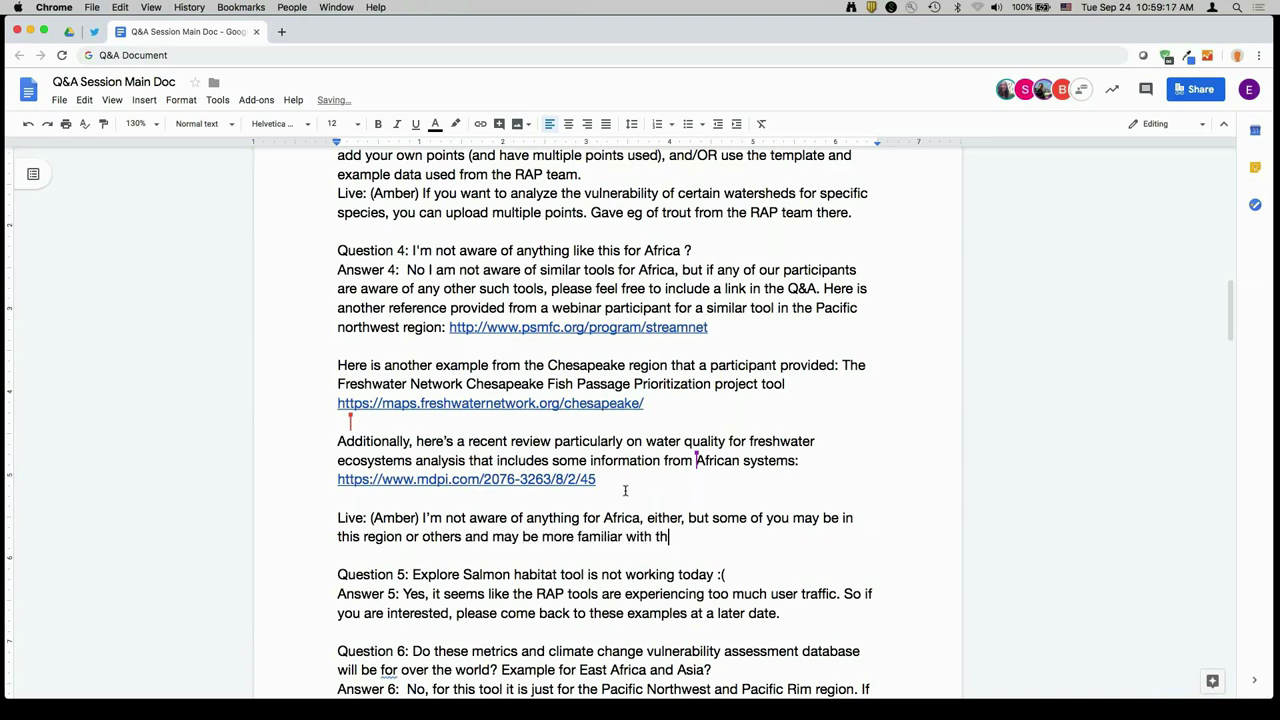
type("ose studies. So please pr")
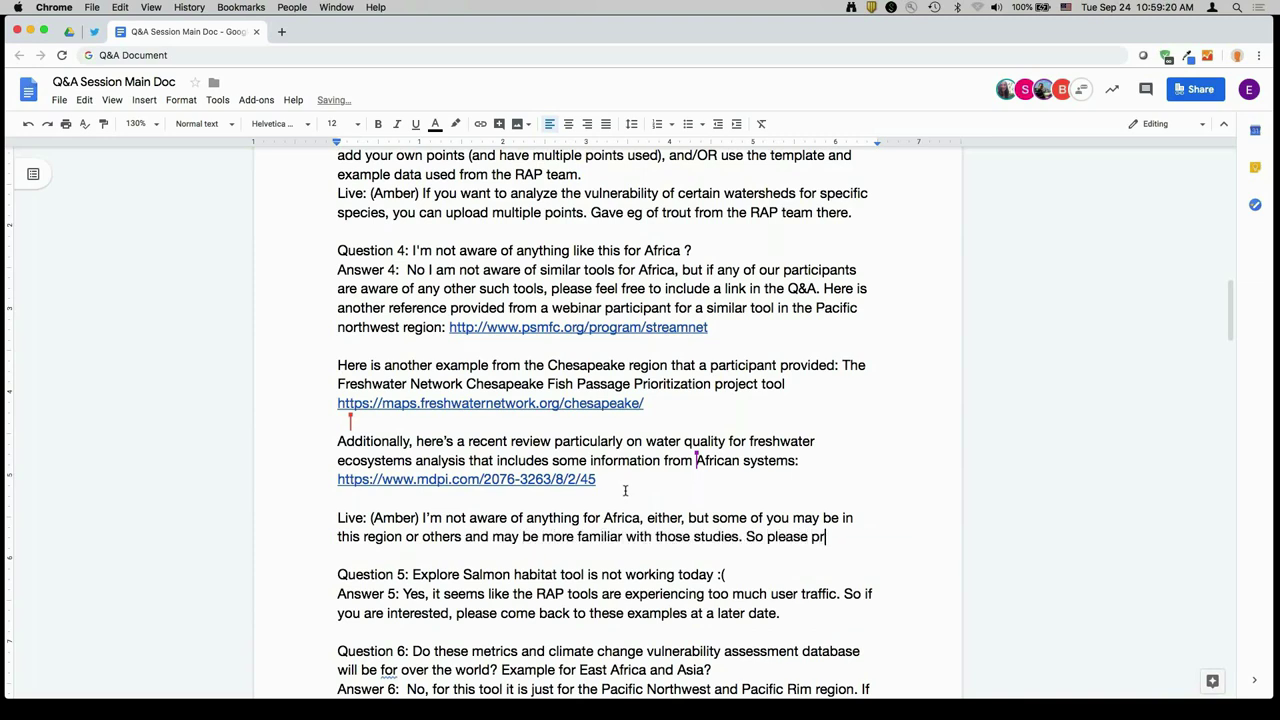
type("ovide links to ")
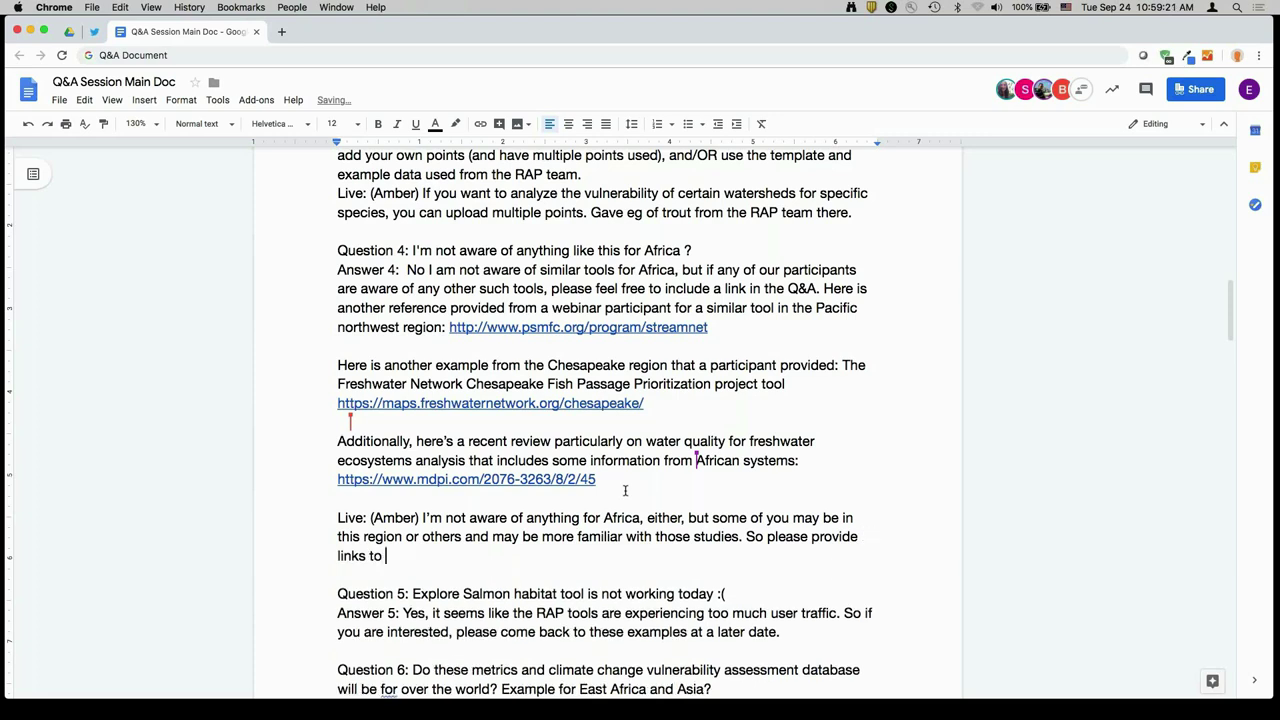
type("any of those type")
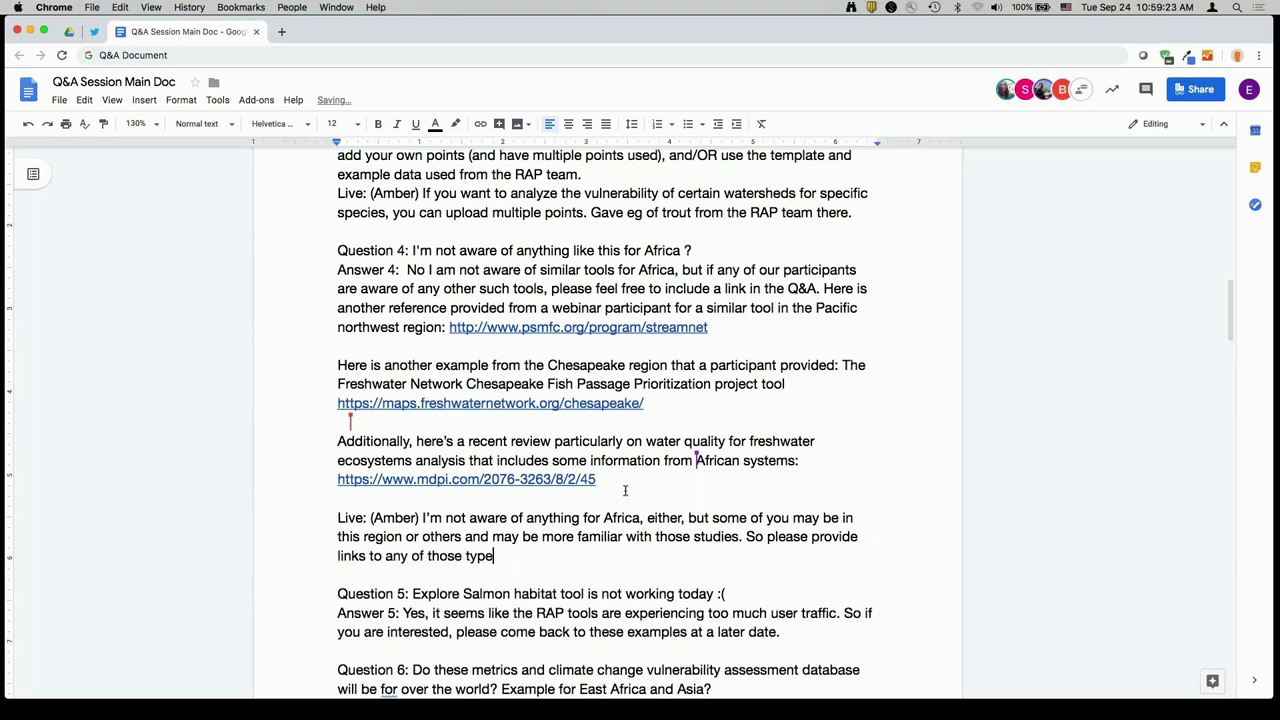
type("s of tools you're aware ")
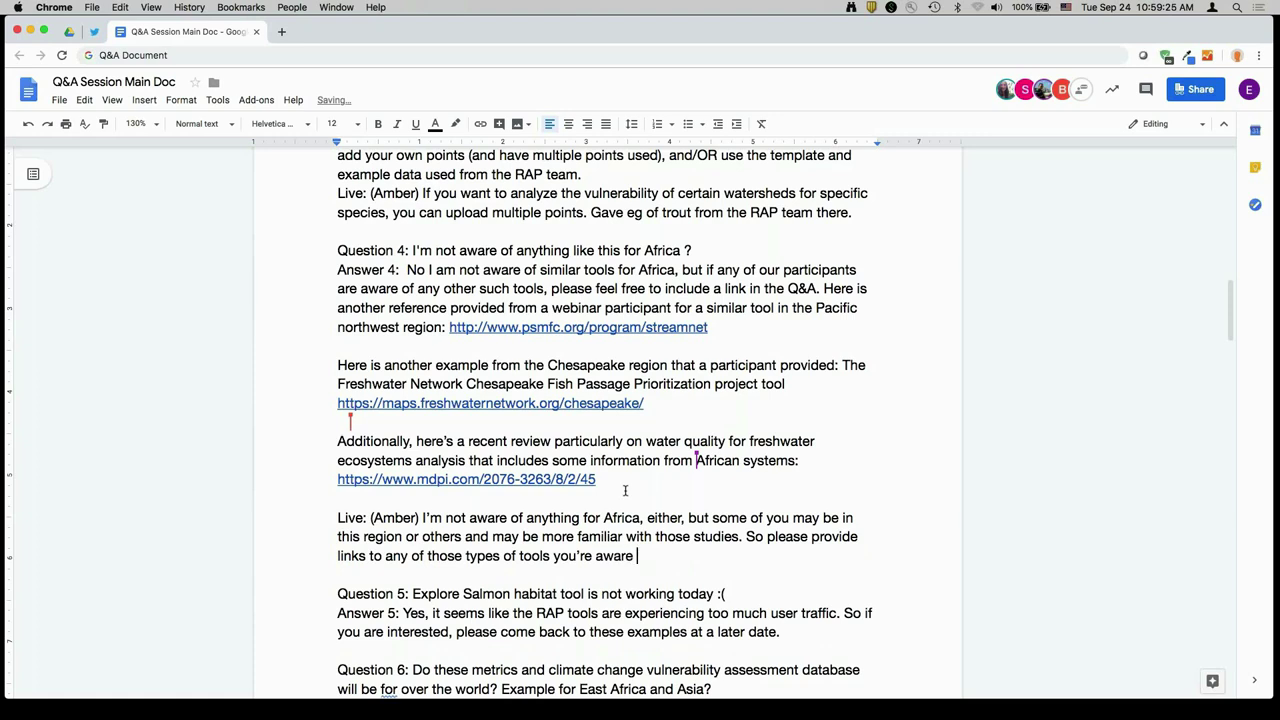
type("of and we'll put them in")
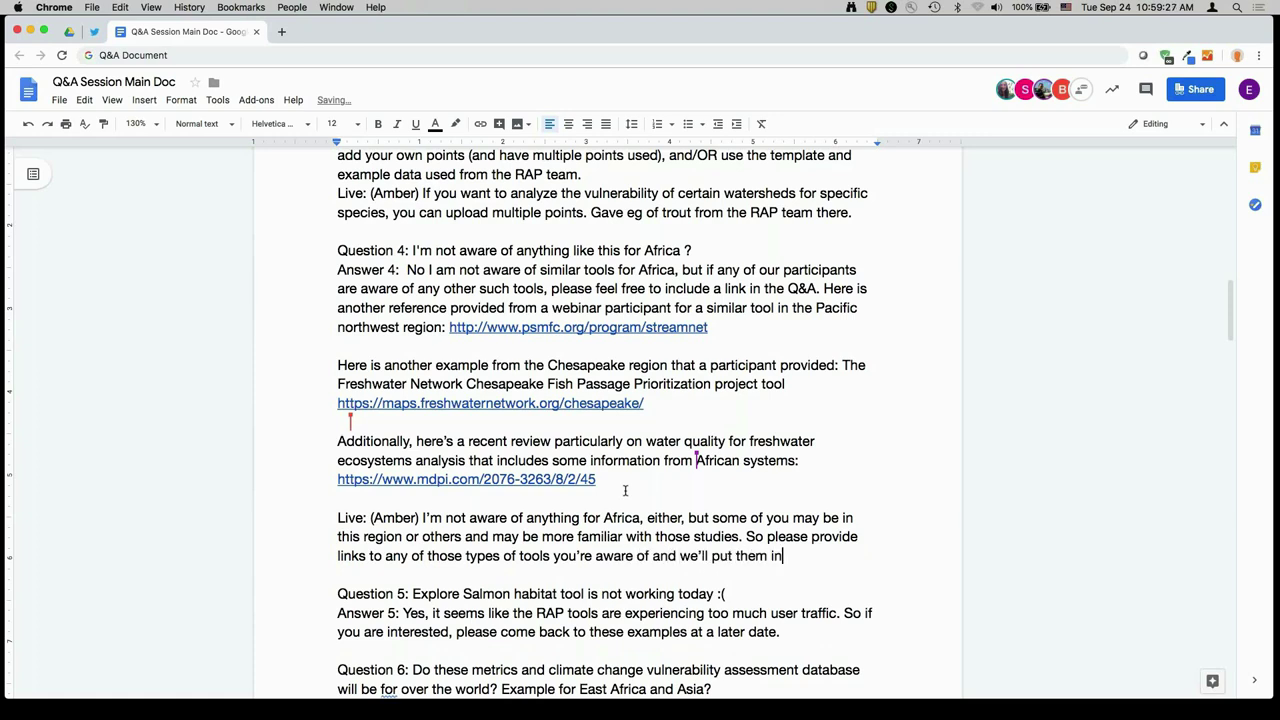
type(" the doc. A couple ")
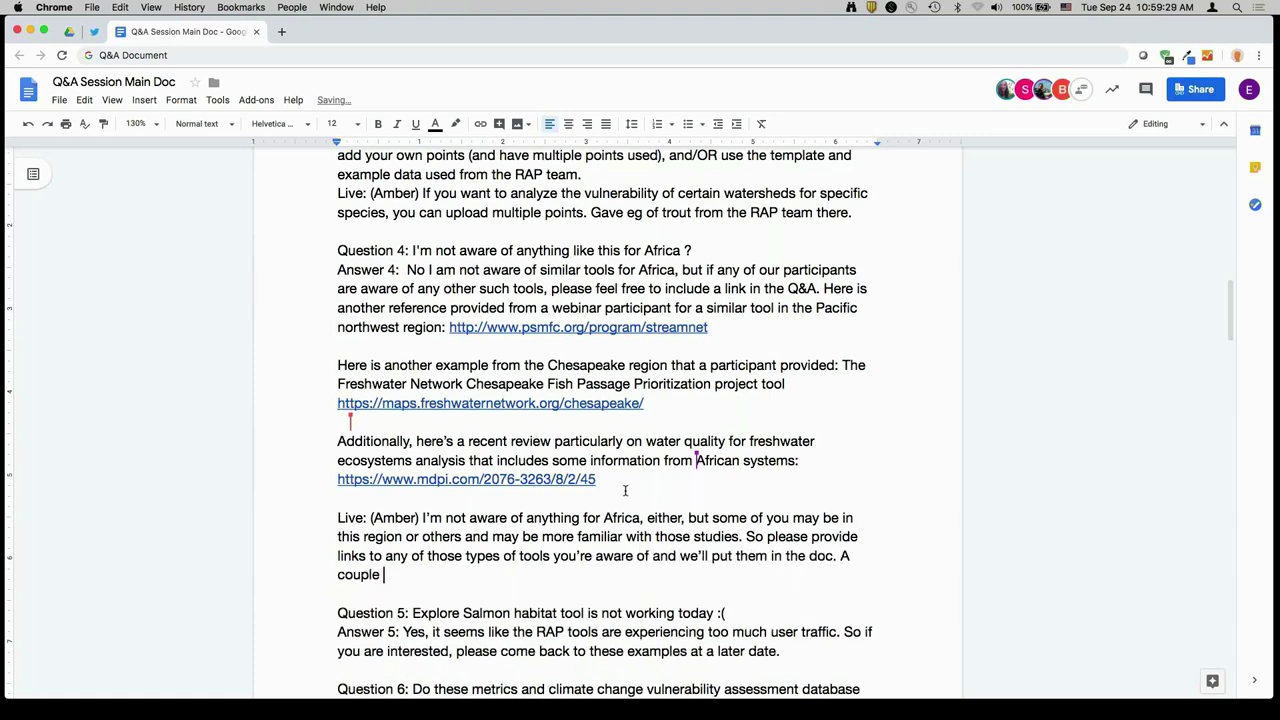
type("participants have p")
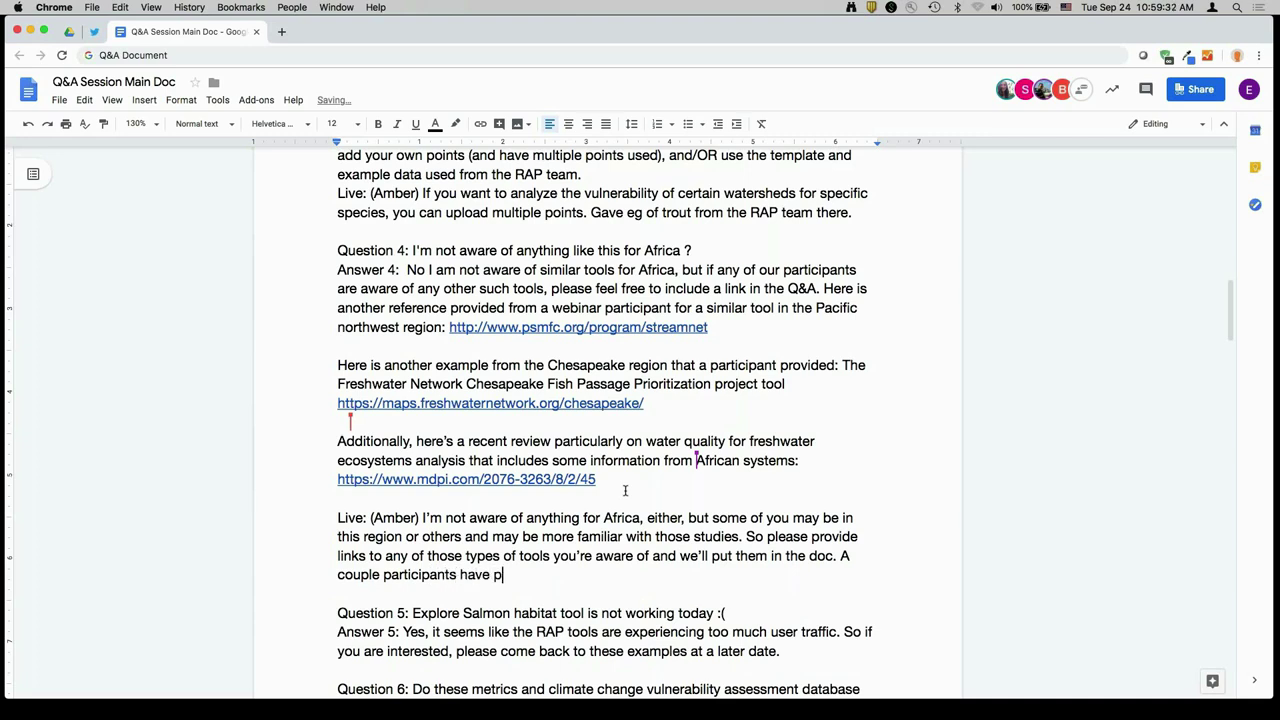
type("rovided examples. T")
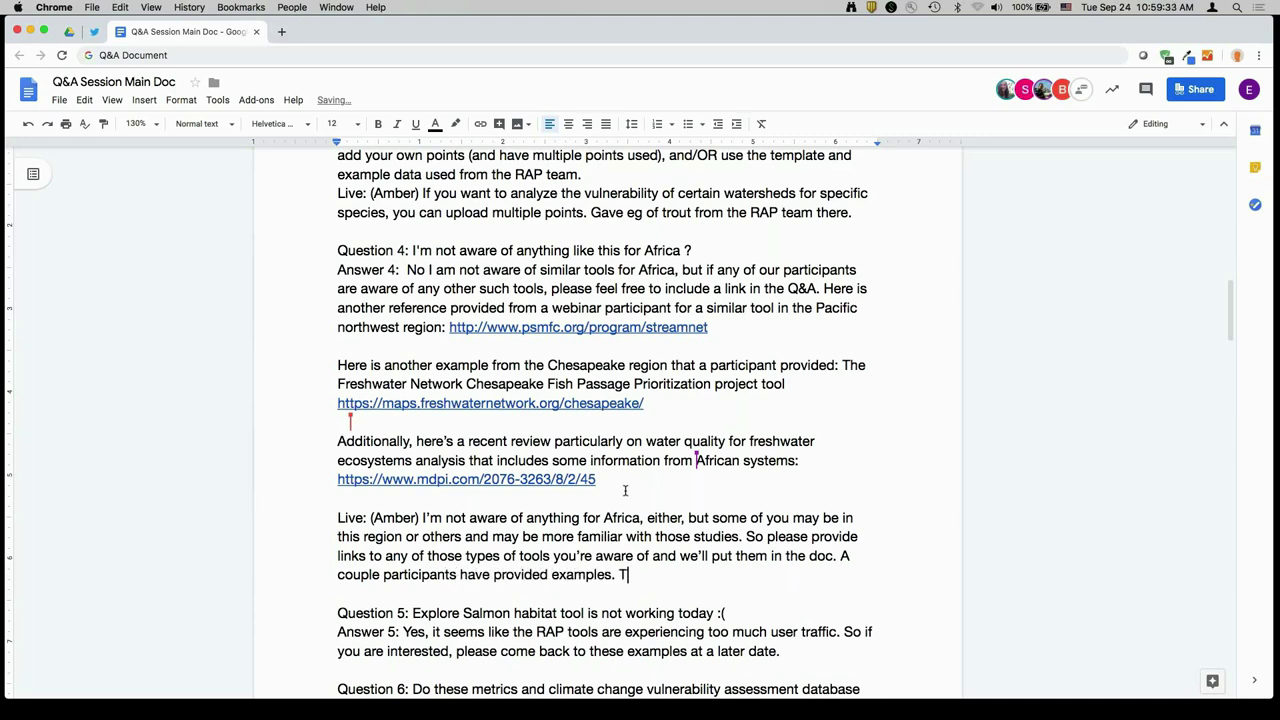
type("here's another tool ")
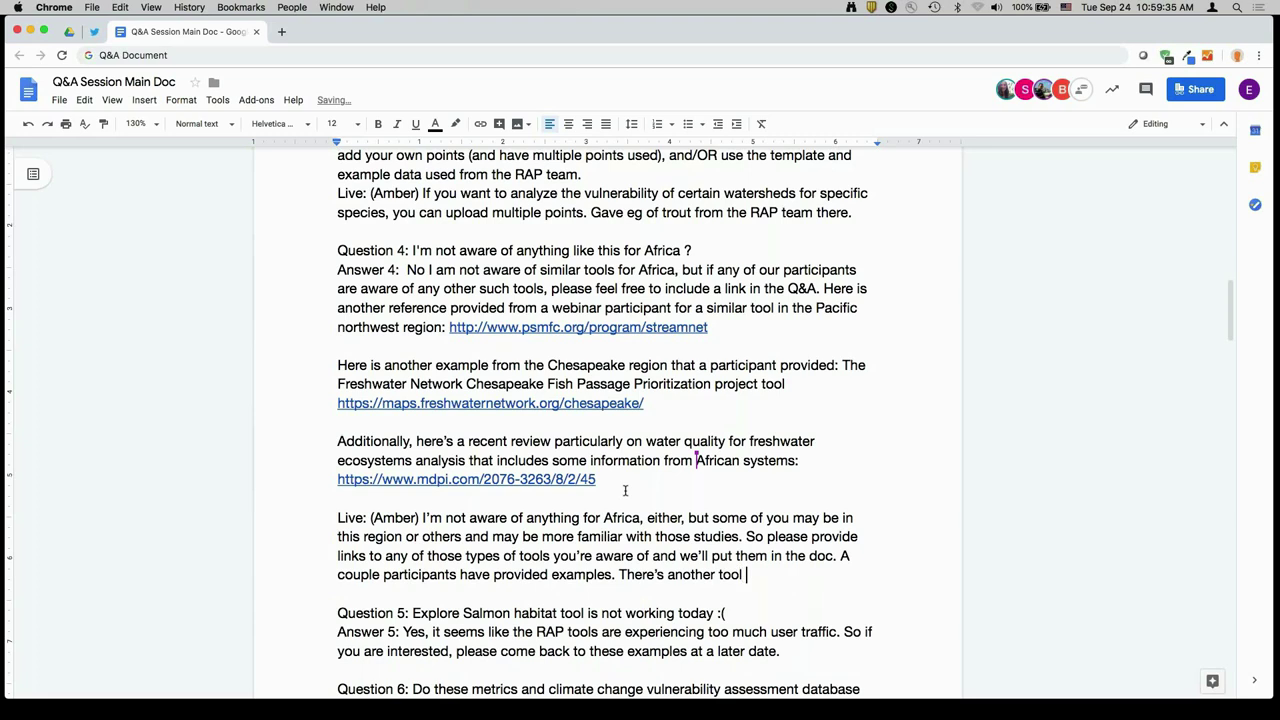
type("from the PNW region")
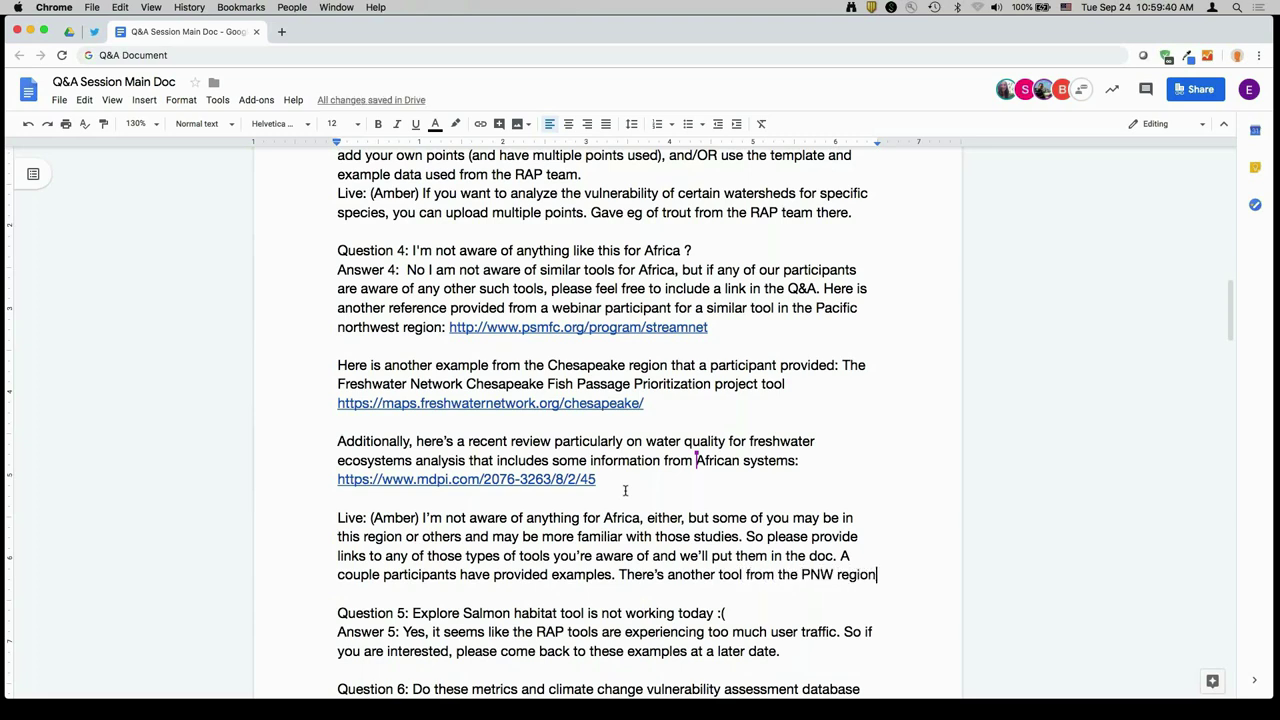
type(", an ex")
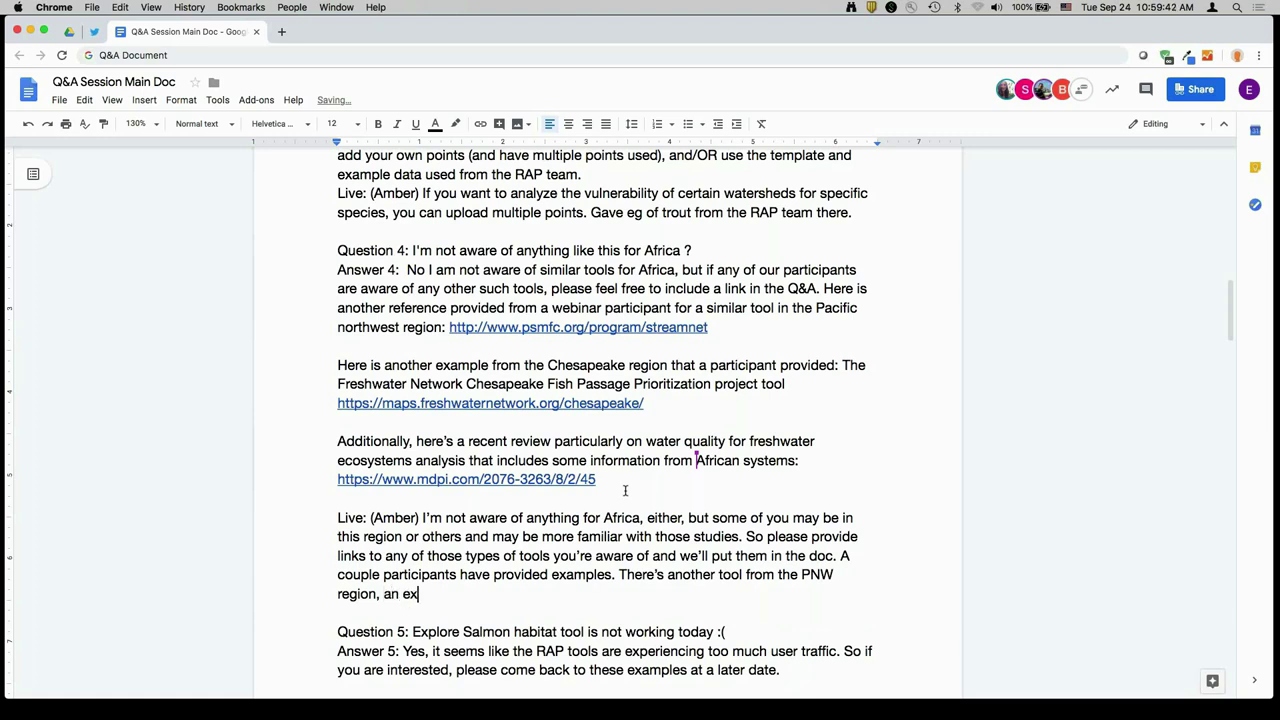
key("BackSpace")
key("BackSpace")
type("other one from the ")
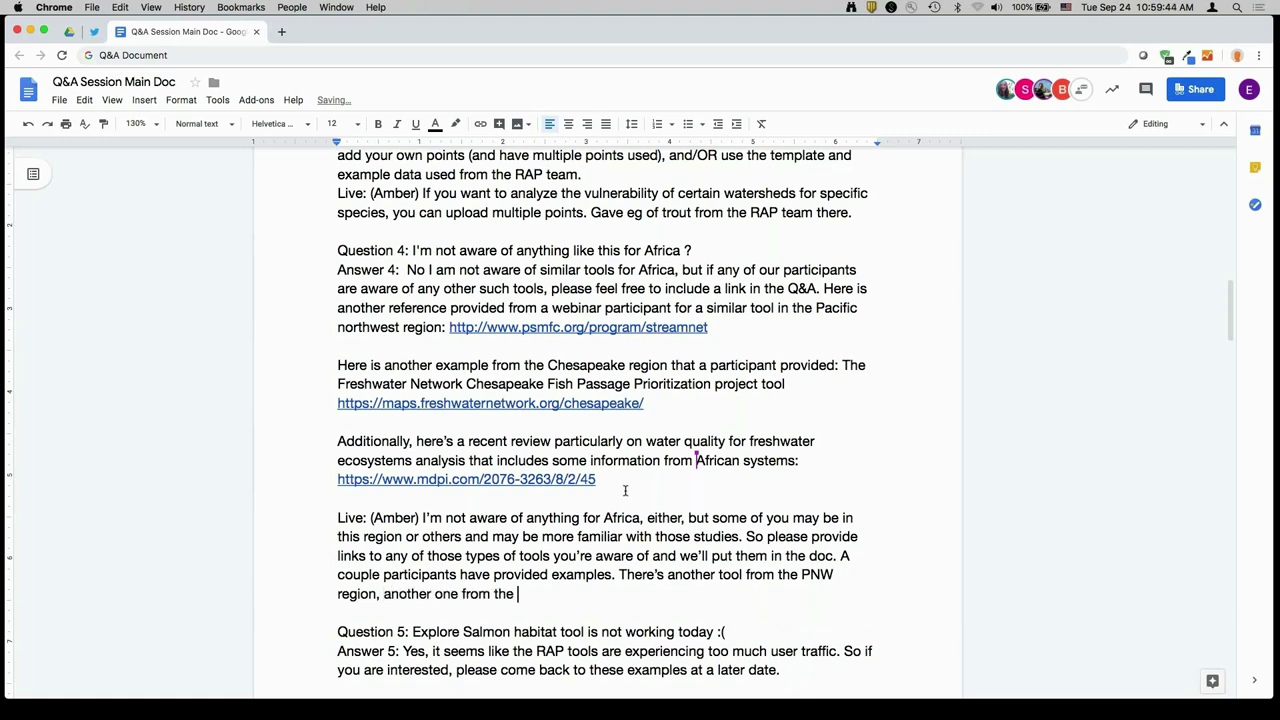
type("Chesapeake-B")
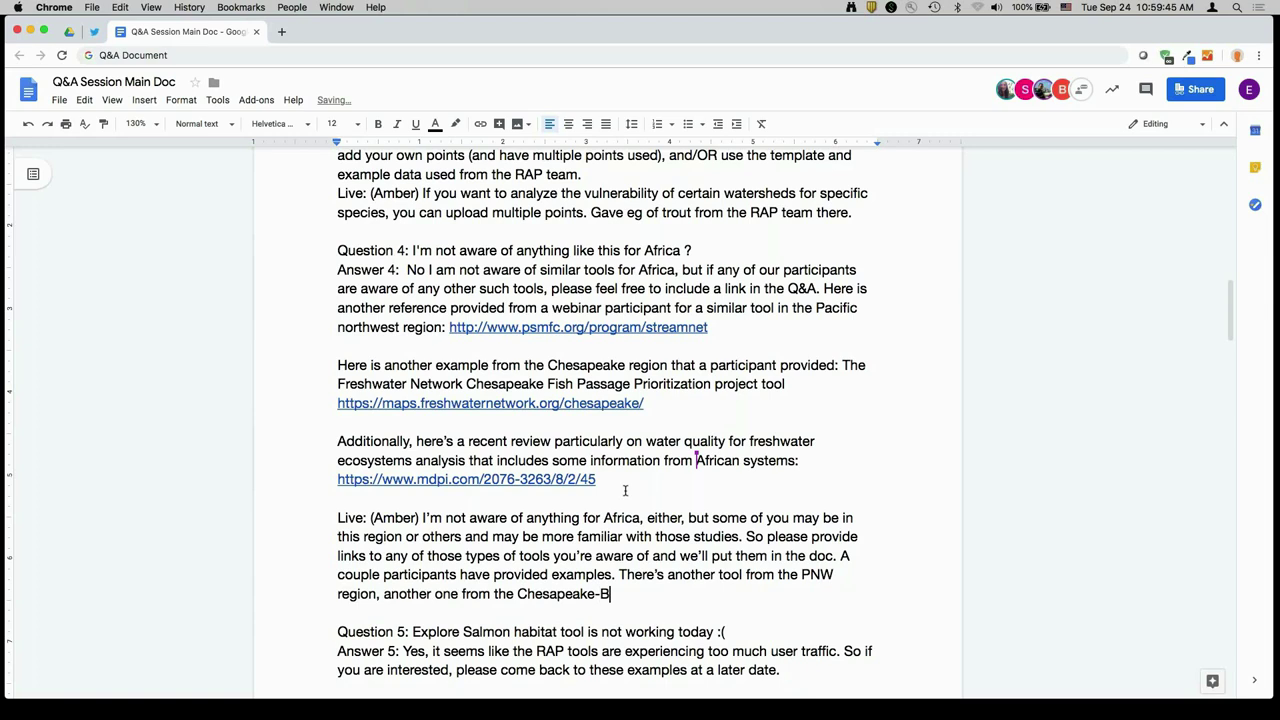
type("a")
key("BackSpace")
key("BackSpace")
key("BackSpace")
type("Bay-area. We also have")
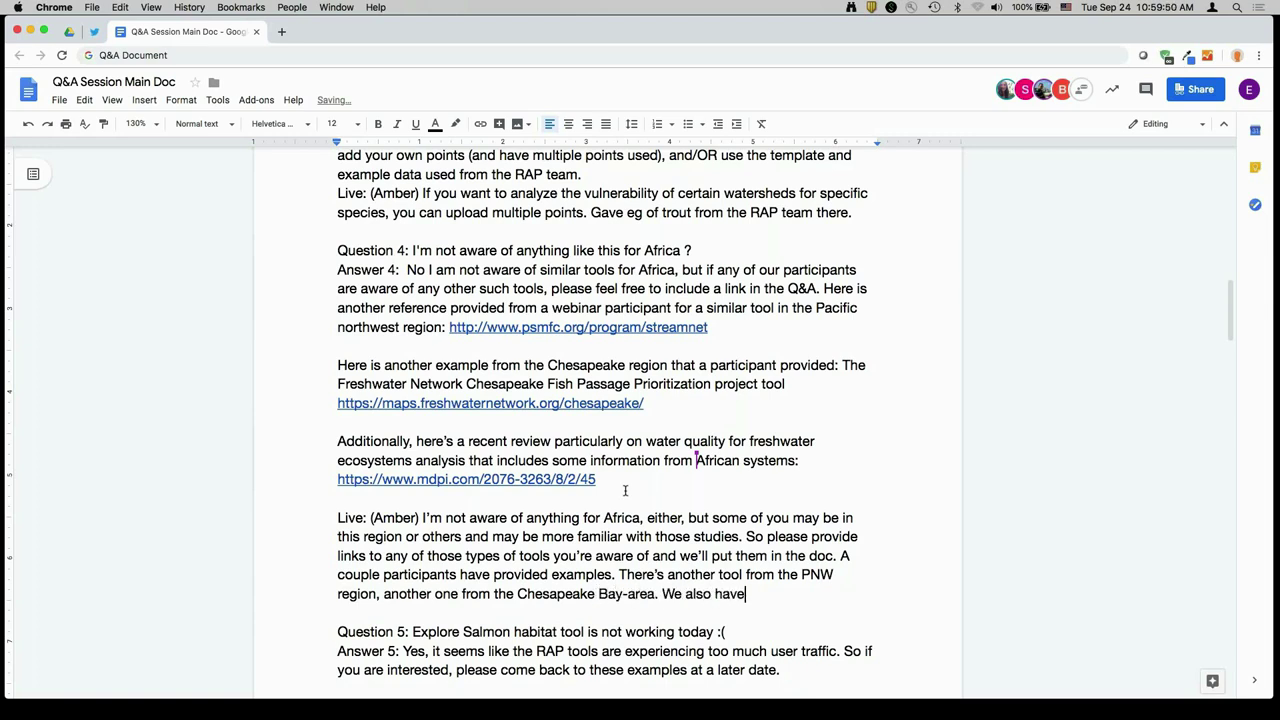
Add that a water quality review covers African freshwater systems and the document is posted once we gather all the questions.
key("BackSpace")
key("BackSpace")
key("BackSpace")
type("provided a review of water qu")
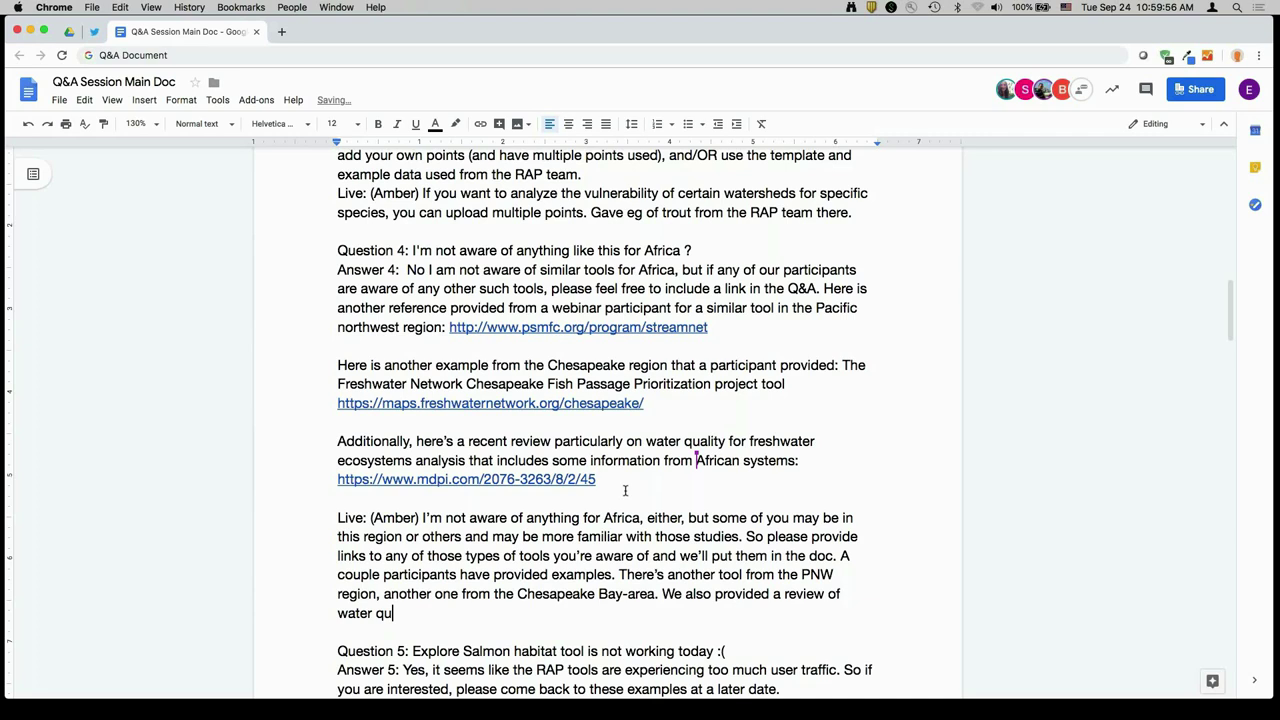
type("ality for freshwater s")
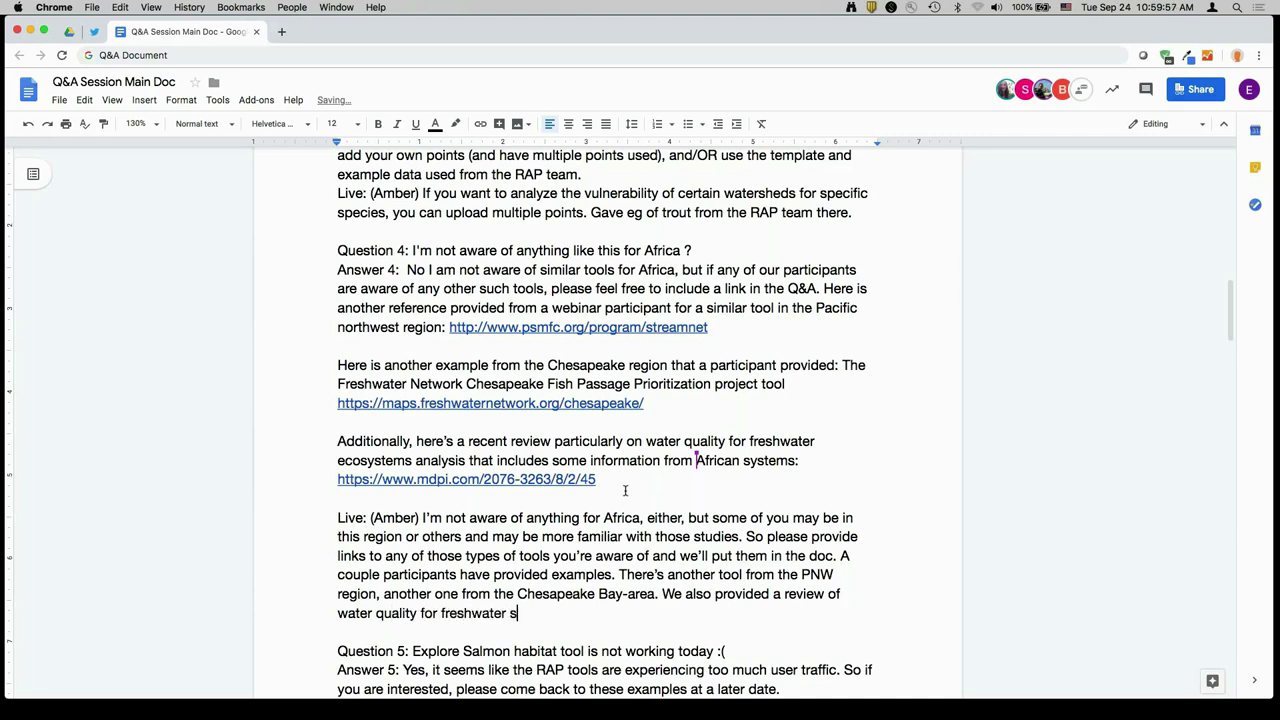
type("ystems that includes ")
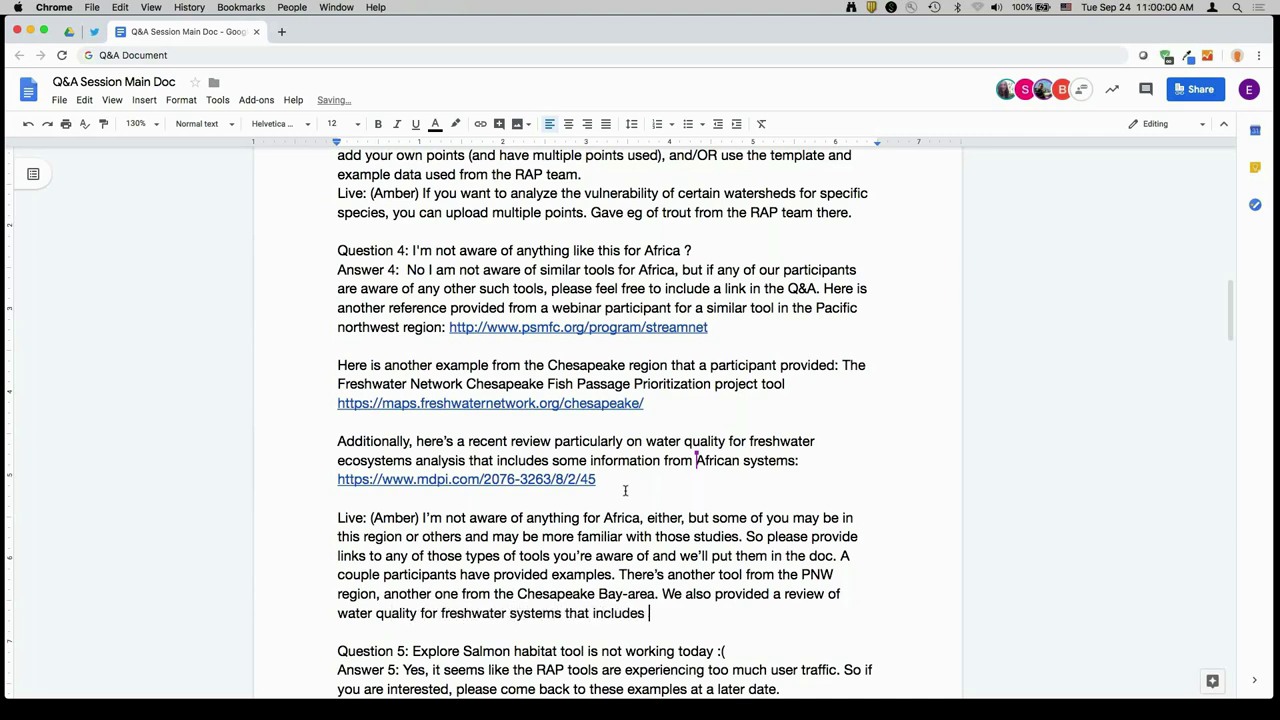
type("African systems")
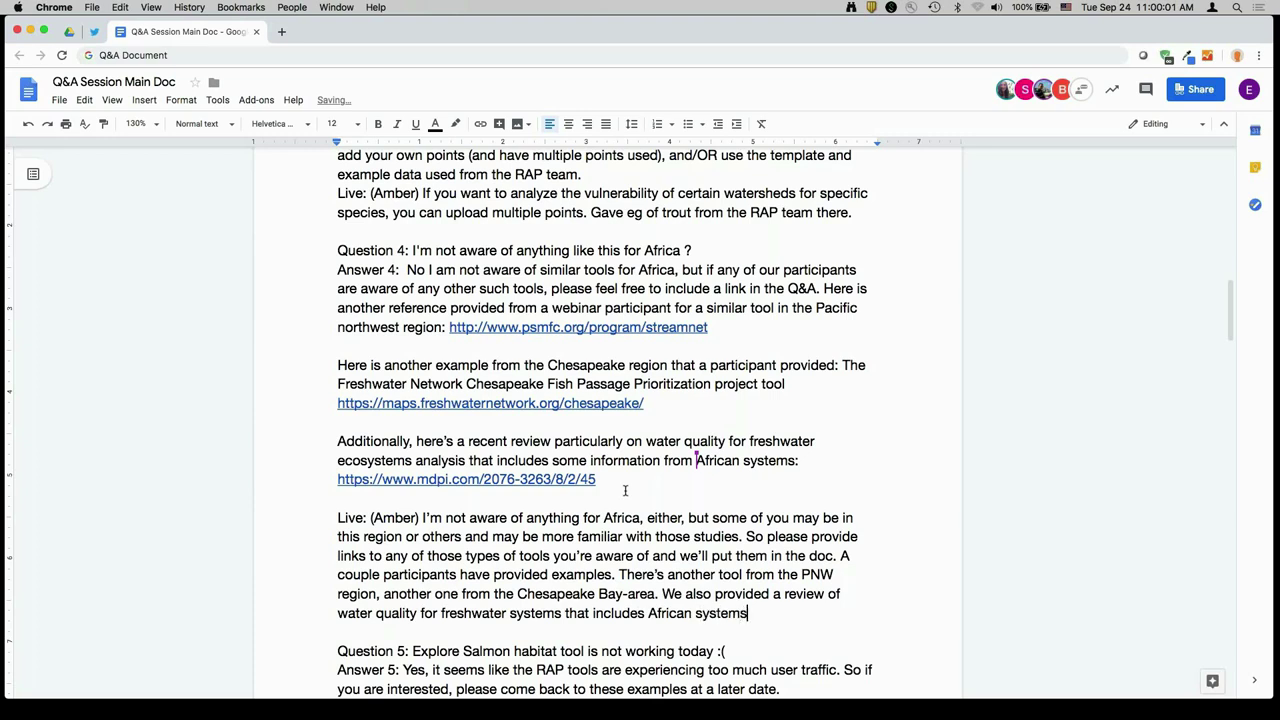
type(", that's shown above")
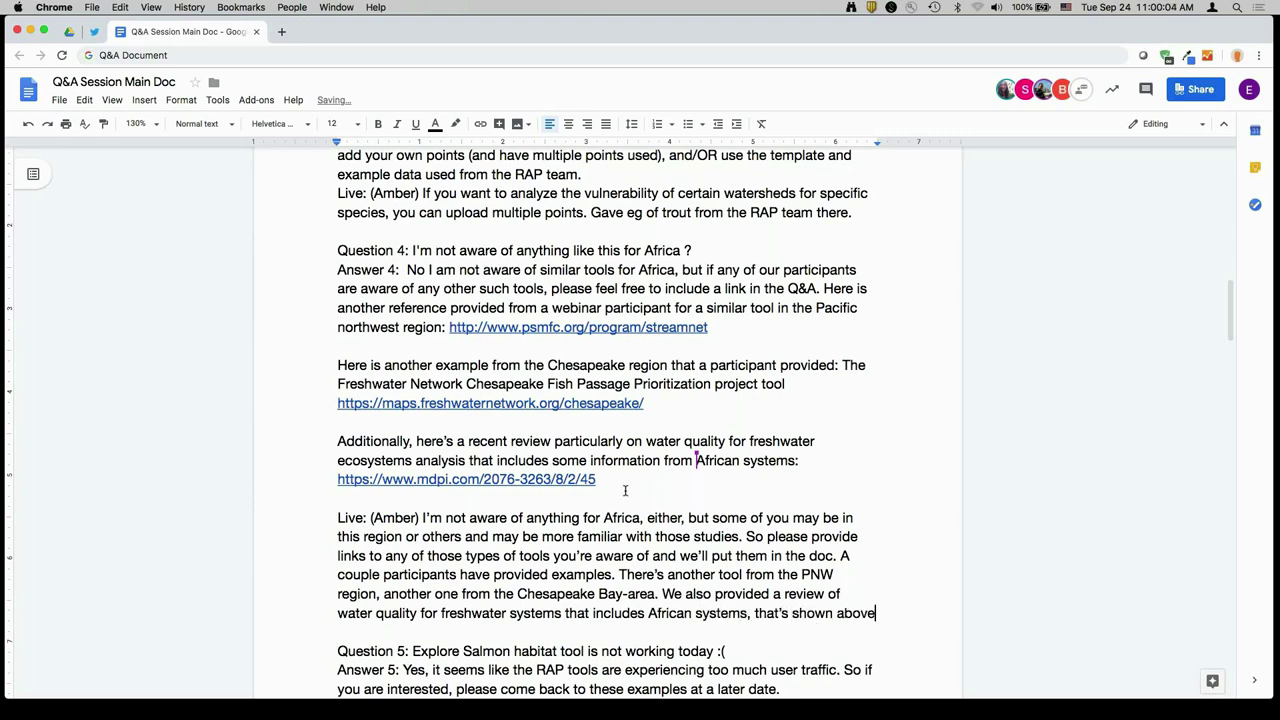
type(". And we - as wi")
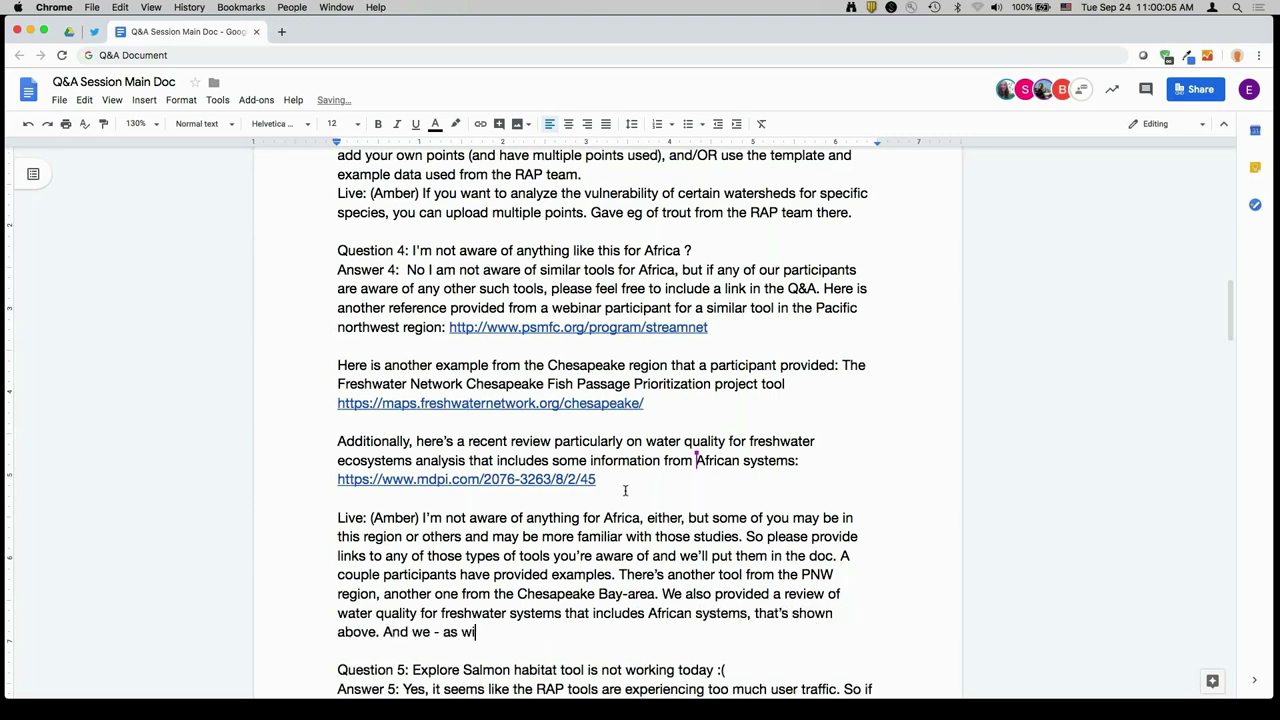
type("th the other webinars - wi")
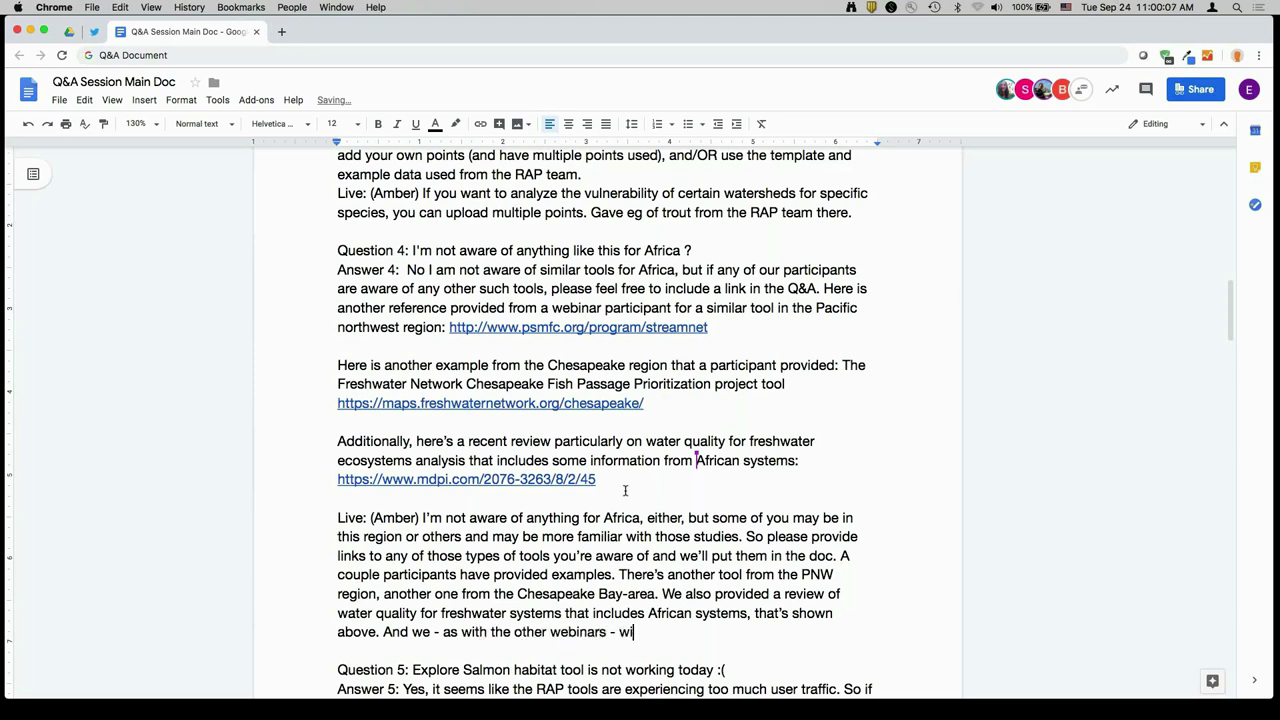
type("ll post this document o")
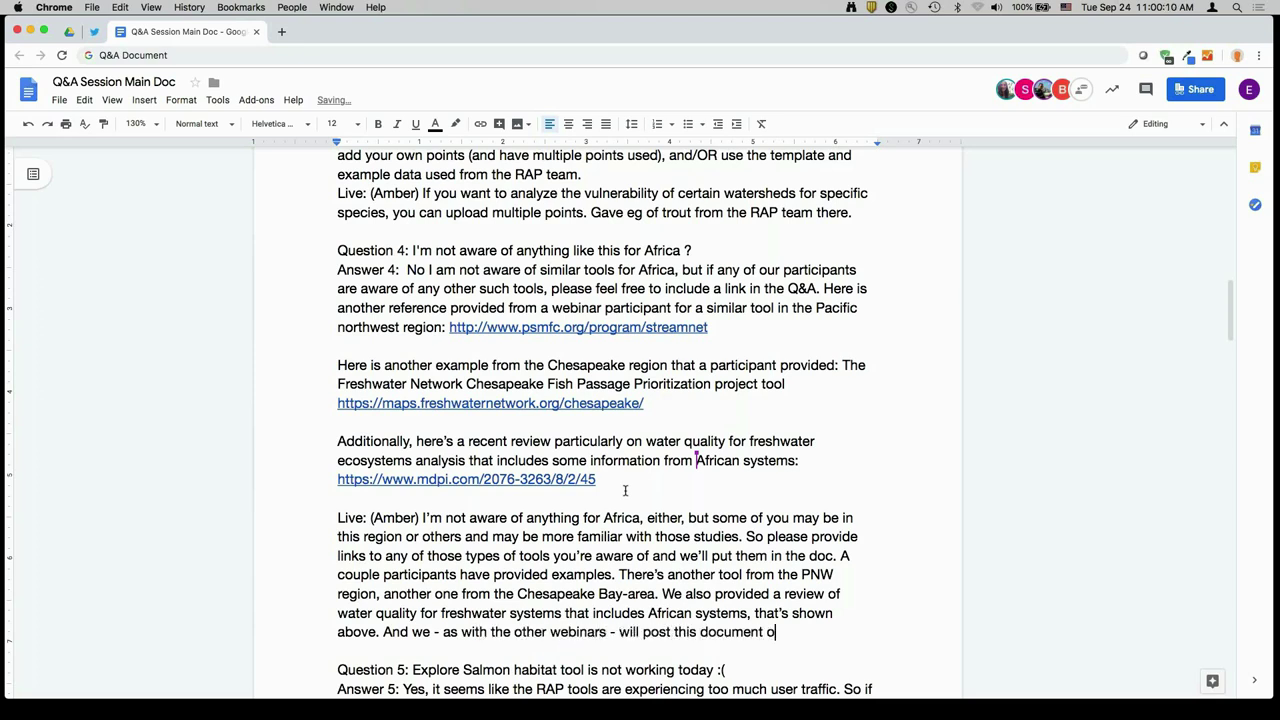
type("nline after the training")
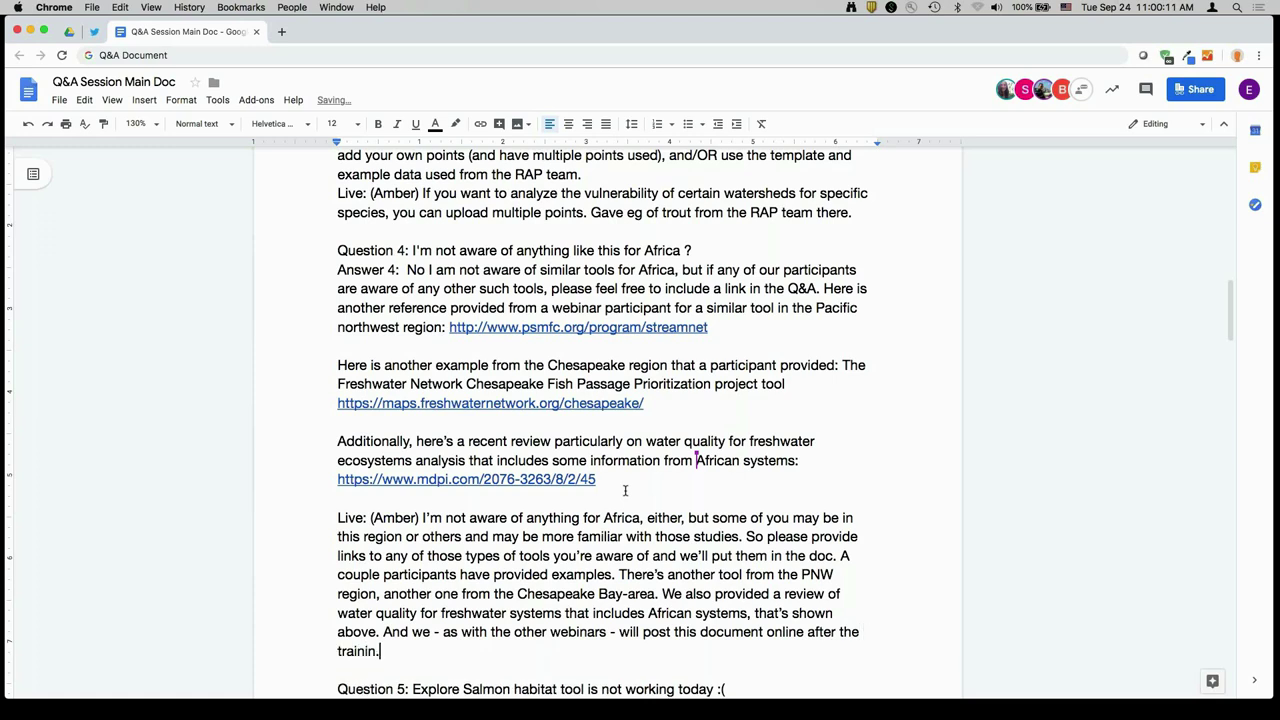
type(".")
key("alt+shift+Left")
key("alt+shift+Left")
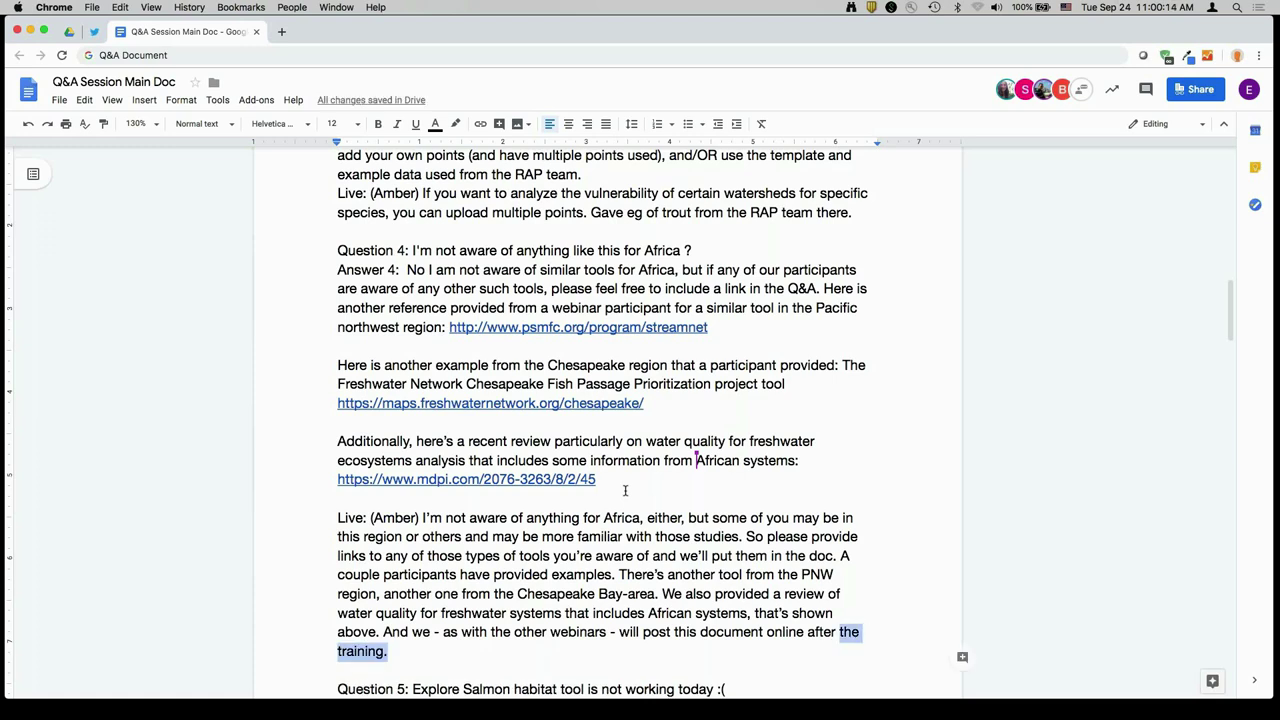
type("we ga")
type("ther all the q")
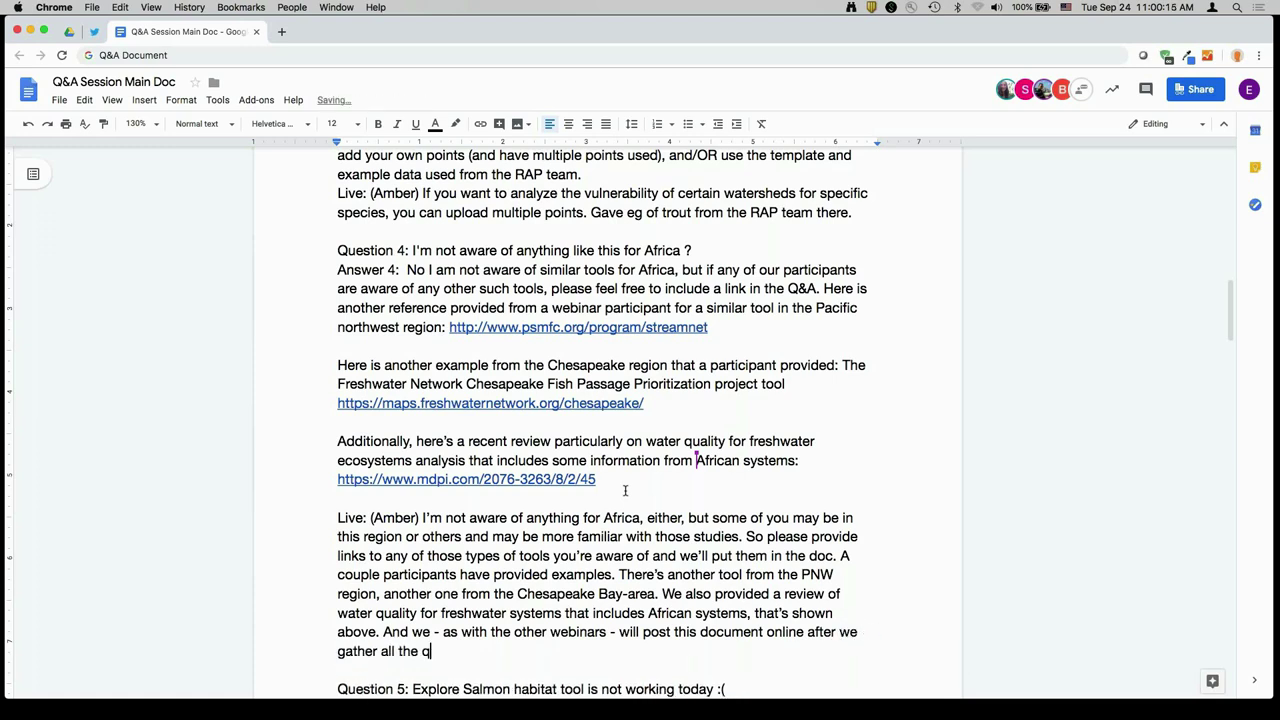
type("uestions.")
Delete the stray blank line below Answer 8, then return to the end of Answer 6.
scroll(941, 463, "down", 5)
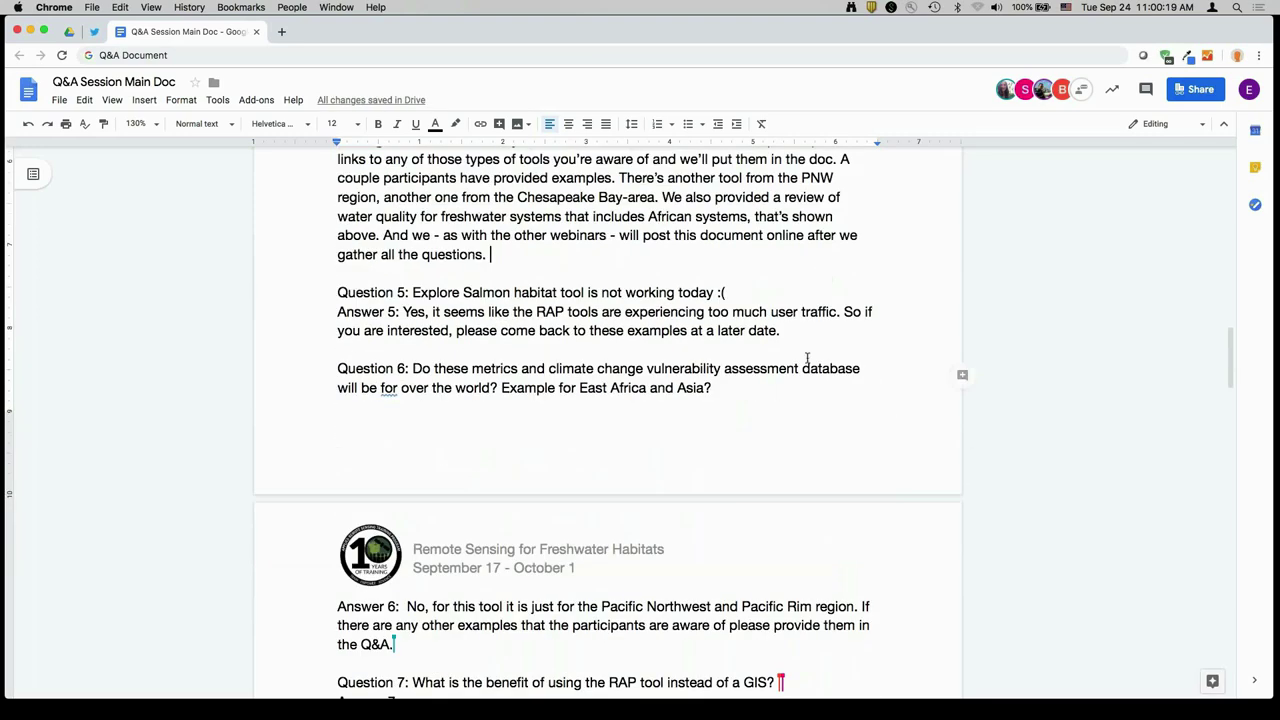
double_click(811, 330)
scroll(607, 581, "down", 3)
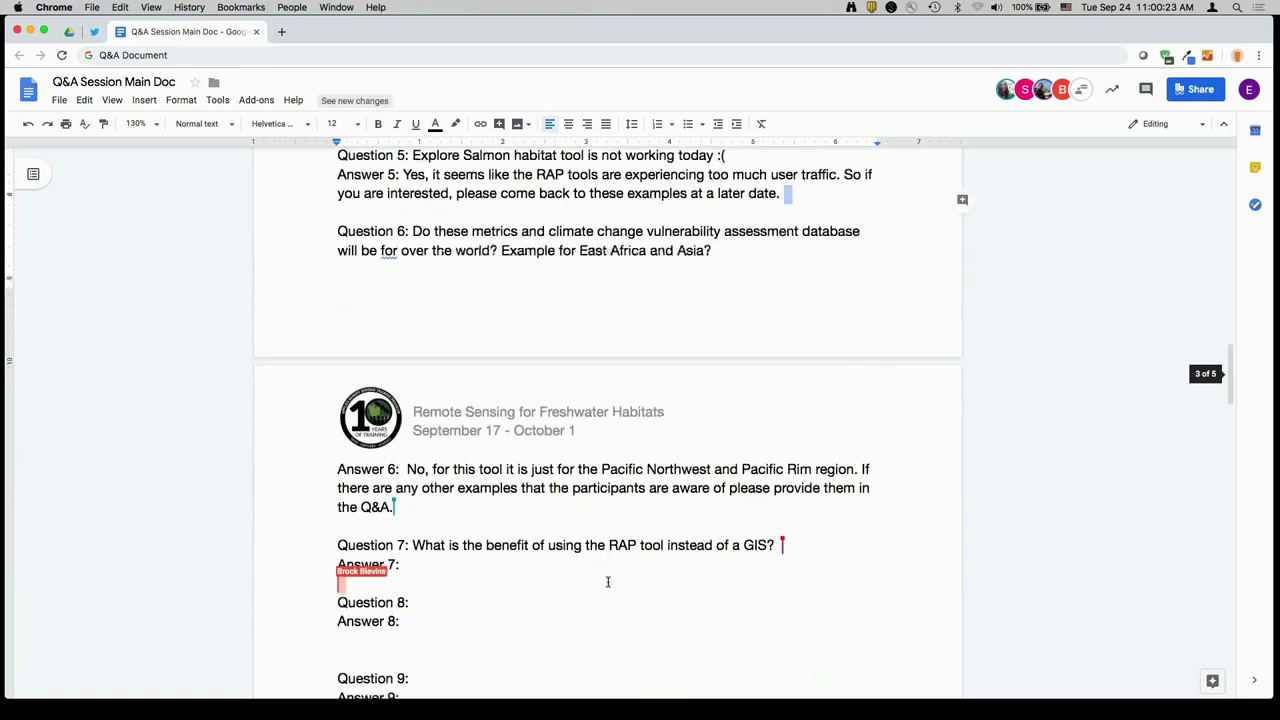
left_click(413, 498)
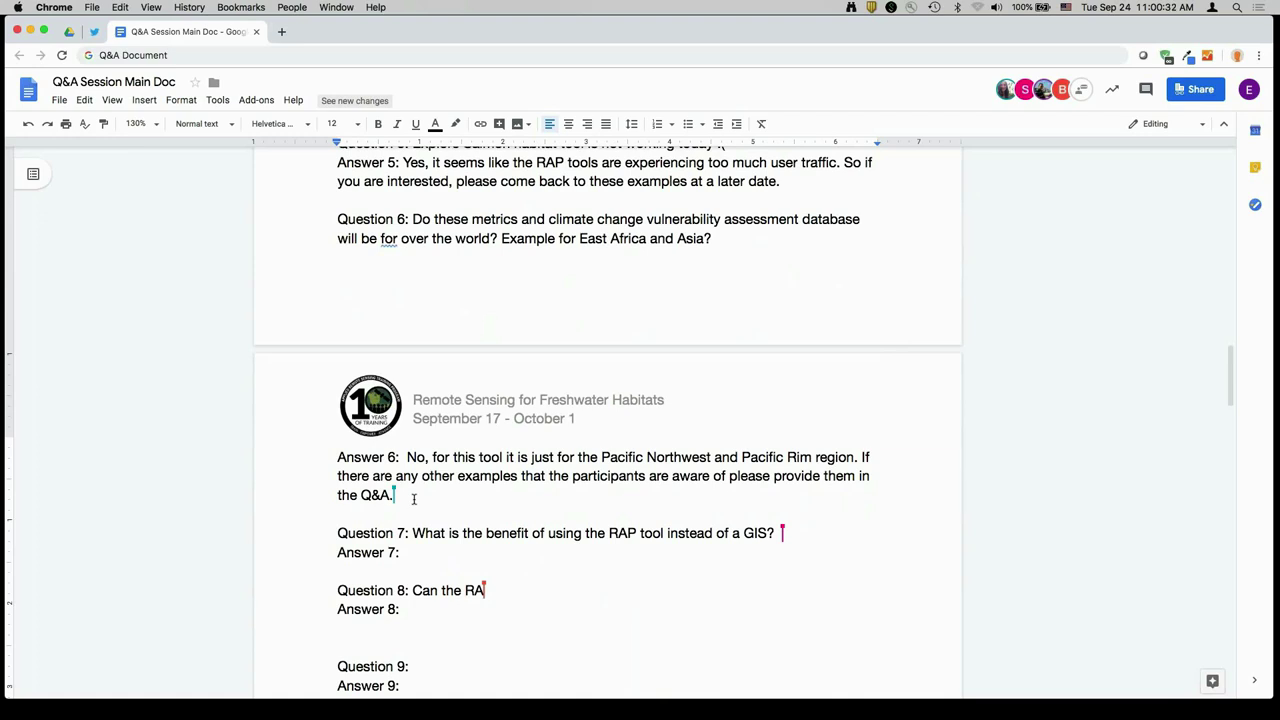
scroll(413, 498, "up", 2)
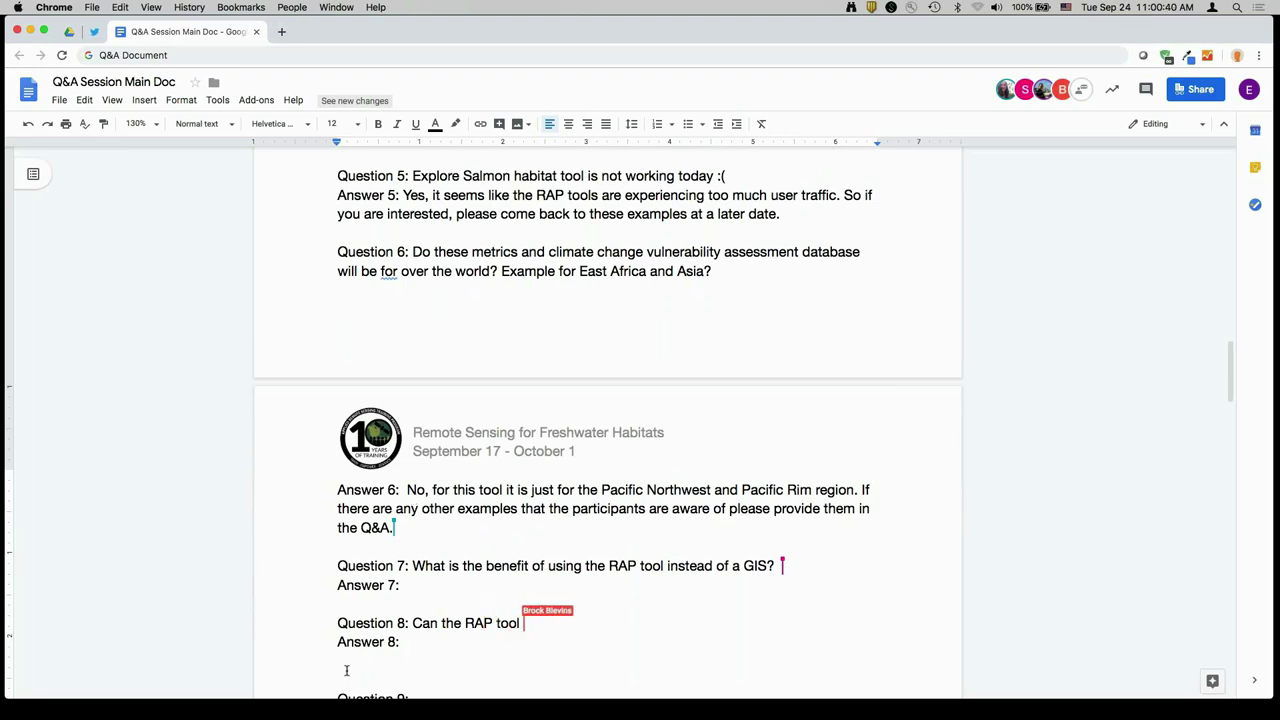
left_click_drag(343, 668, 347, 667)
key("BackSpace")
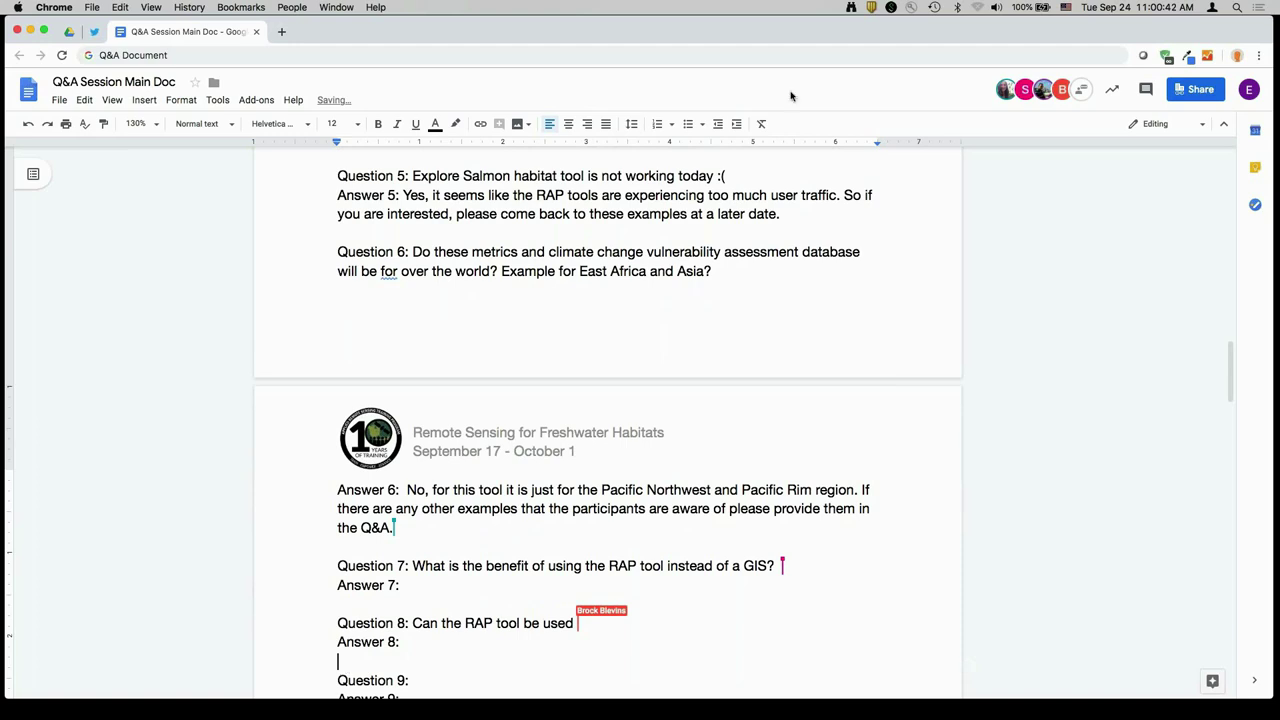
left_click(480, 527)
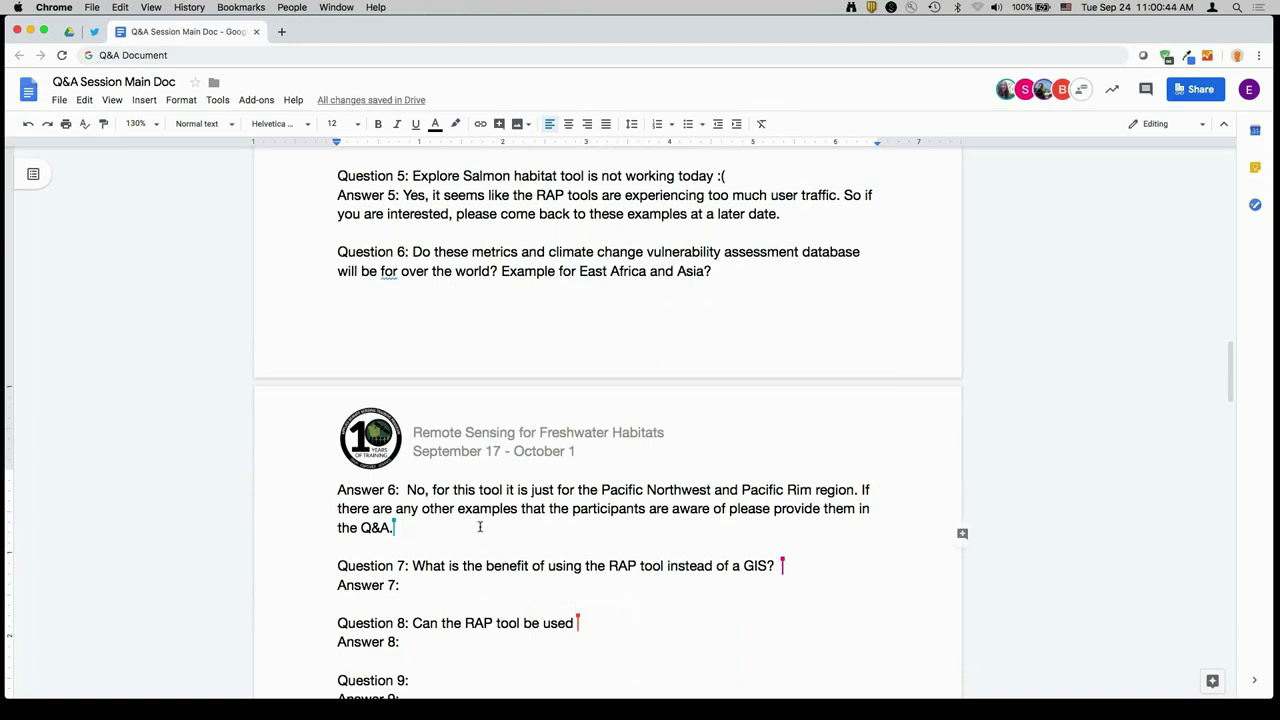
Under Answer 6, add a Live note saying no other tools are known and inviting examples for East Africa and Asia.
key("Return")
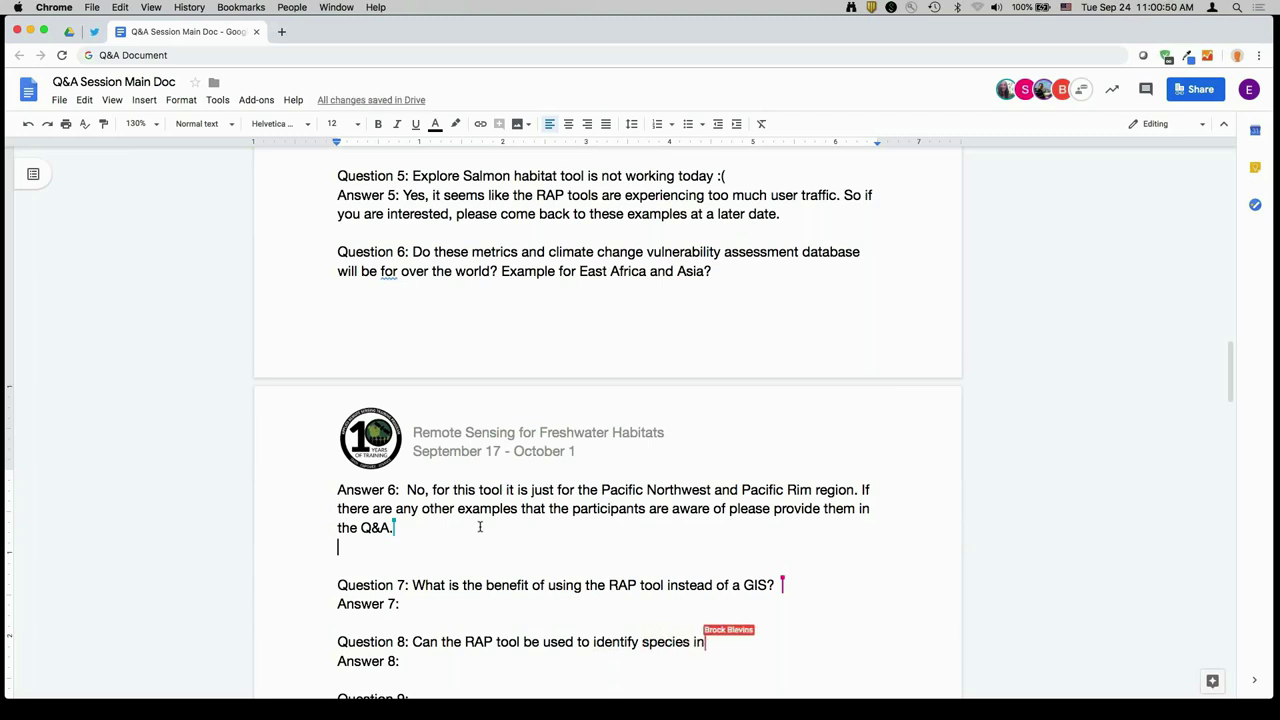
type("Live: (Amber) I'")
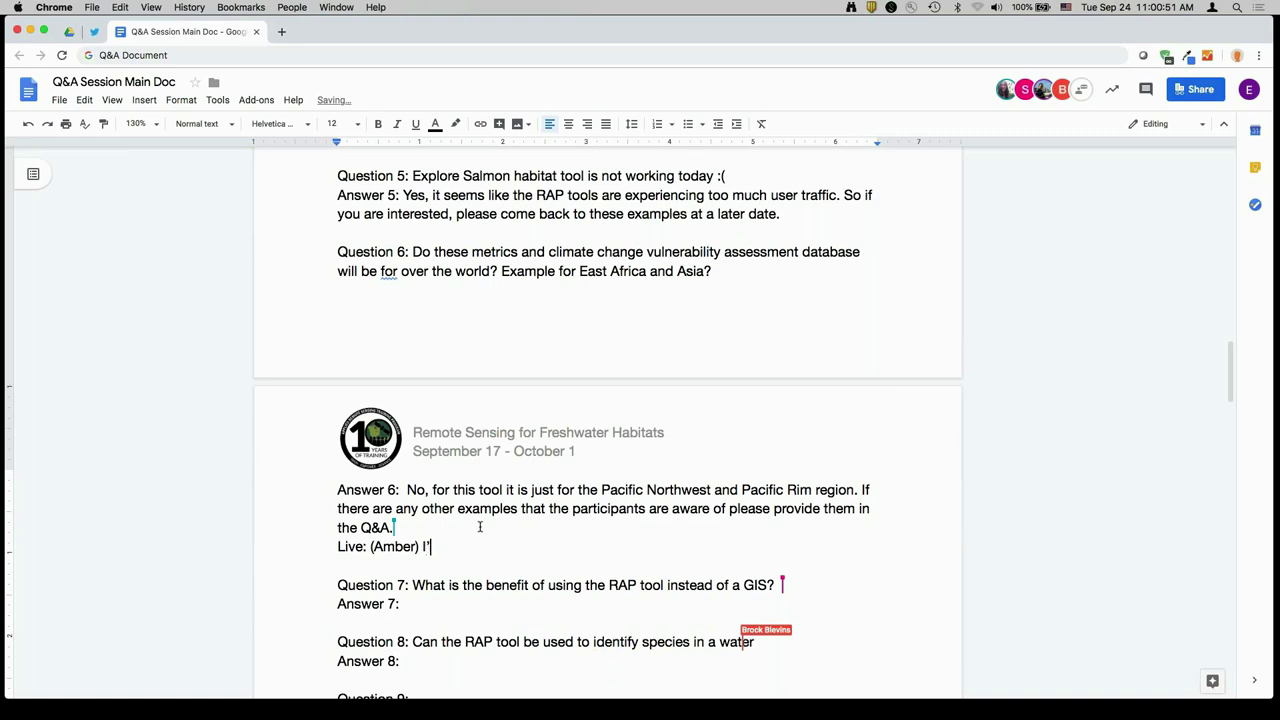
type("m not aware of ")
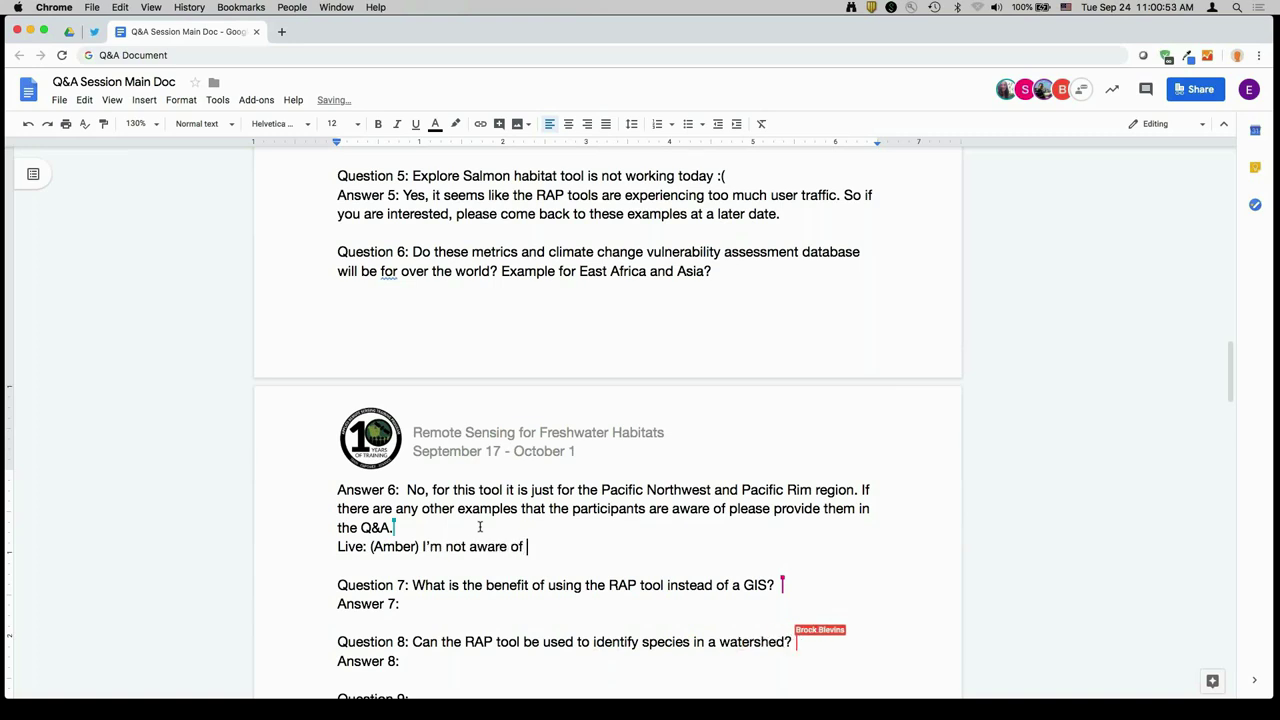
type("other tools and ")
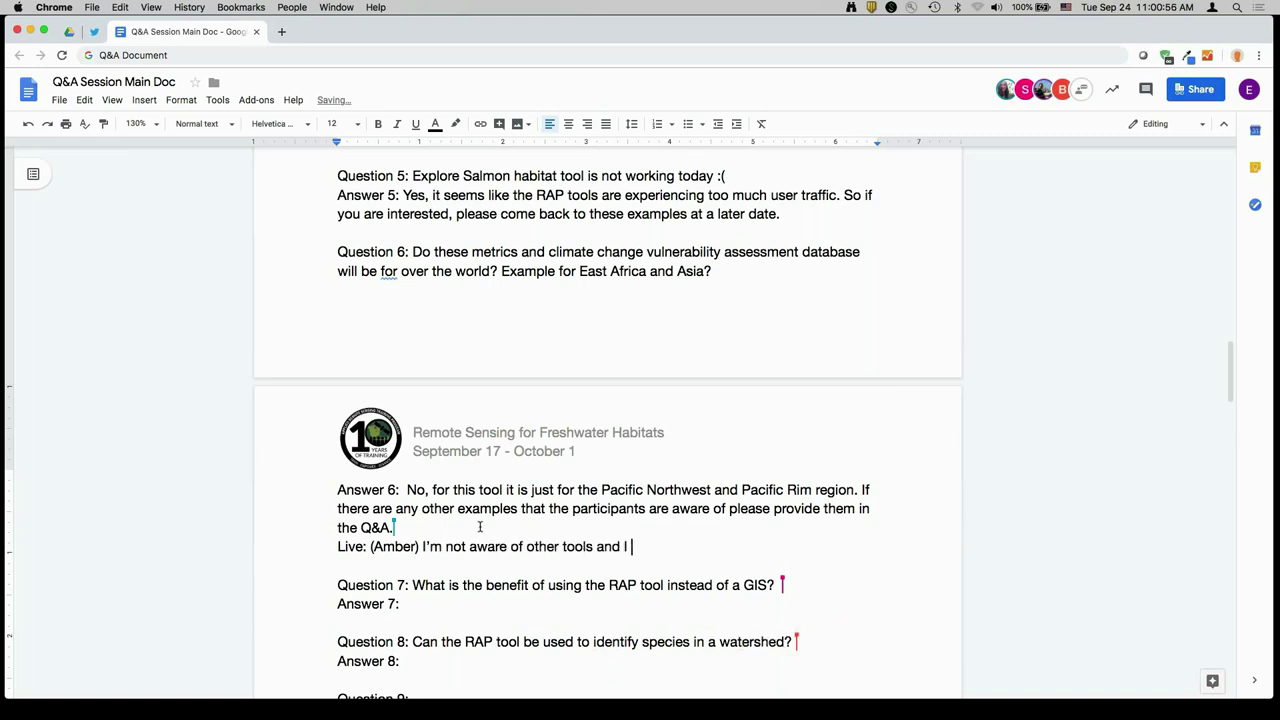
type("I may not have the information as I ")
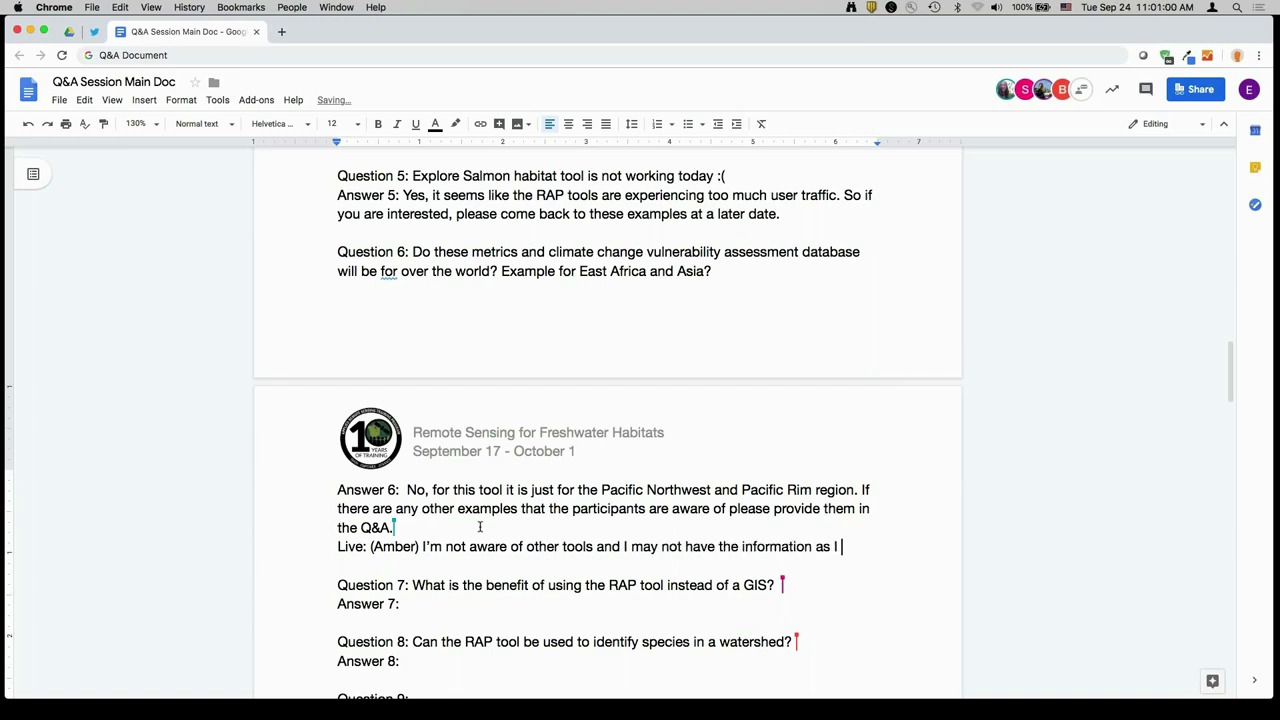
type("don't really work in th")
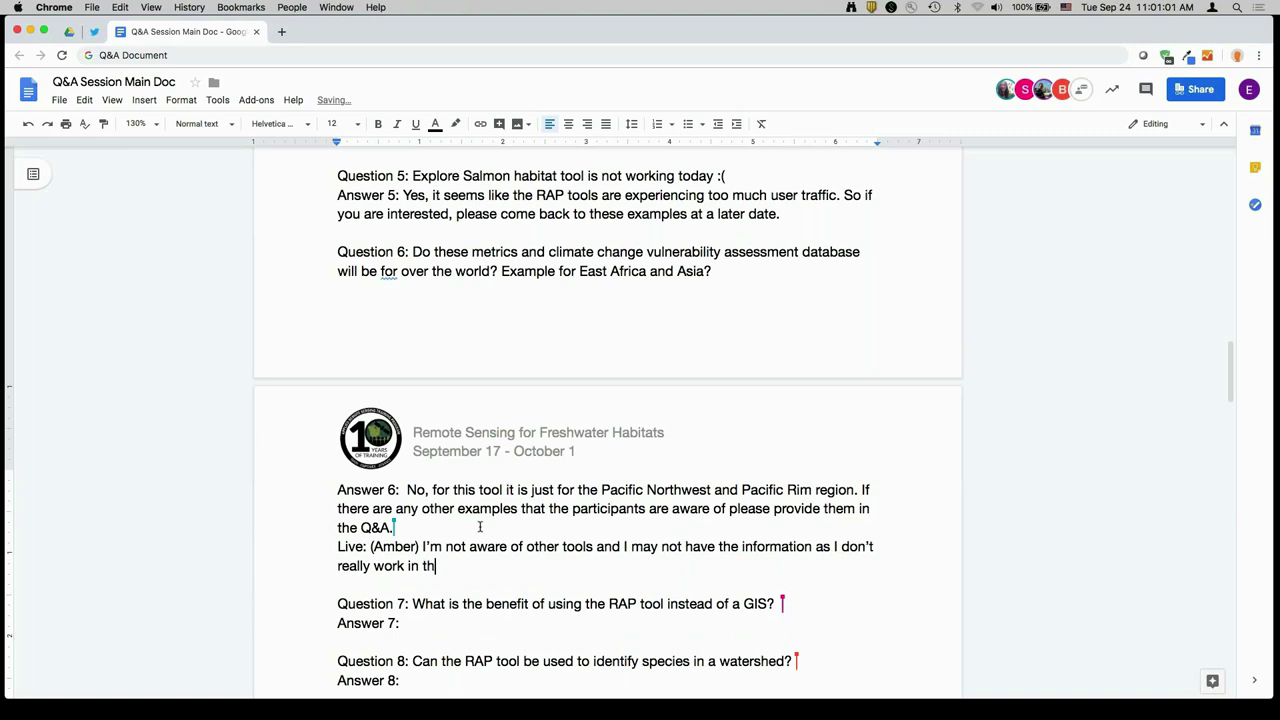
type("ese types of systems, so ")
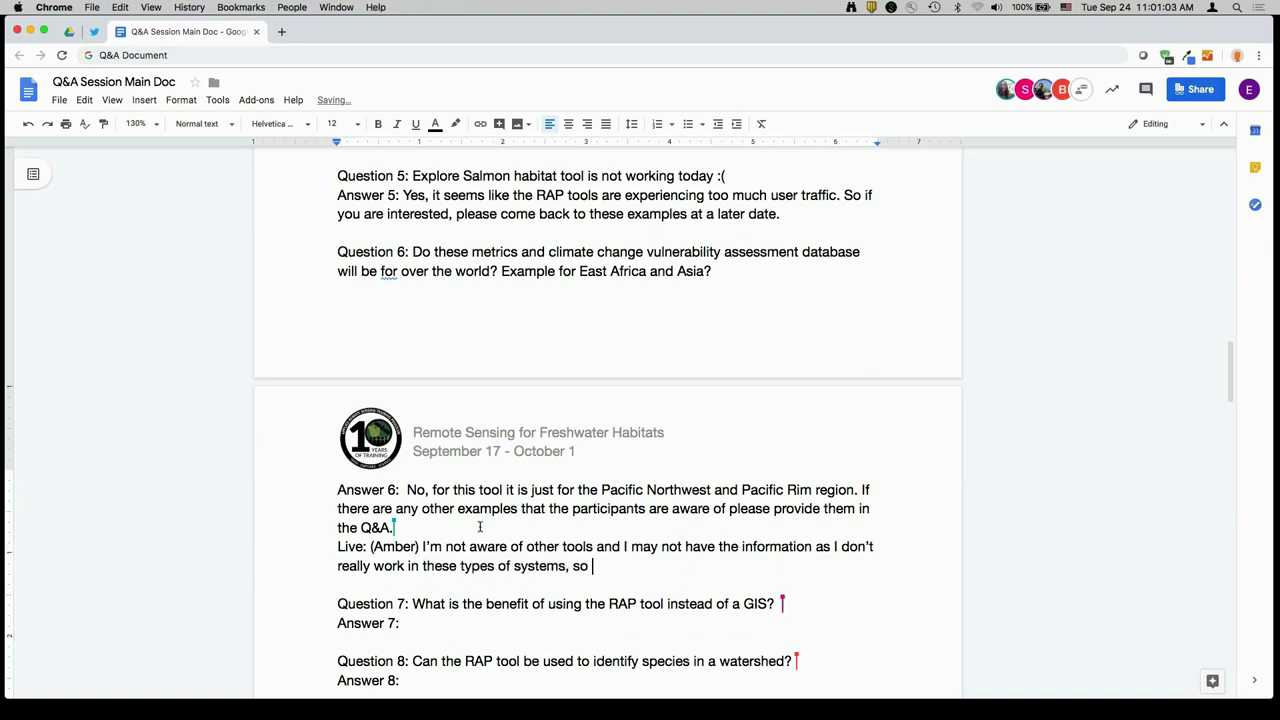
type("if anyone else ")
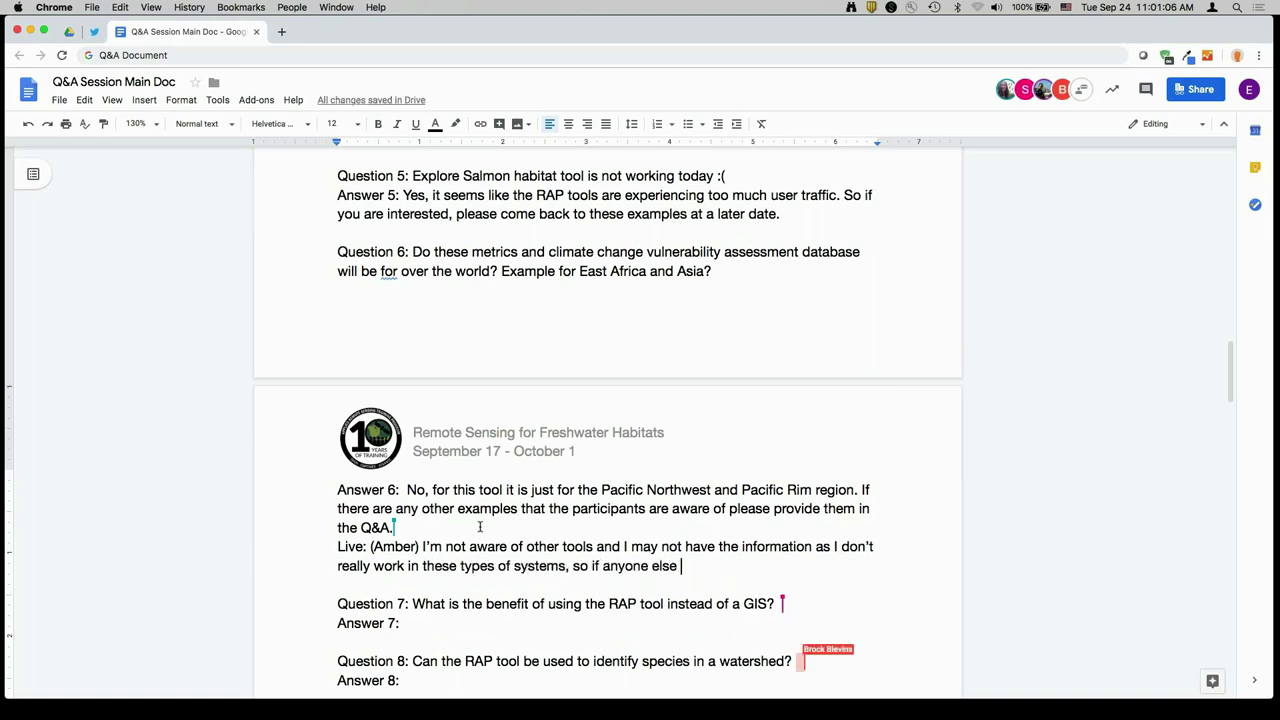
type("has examples of")
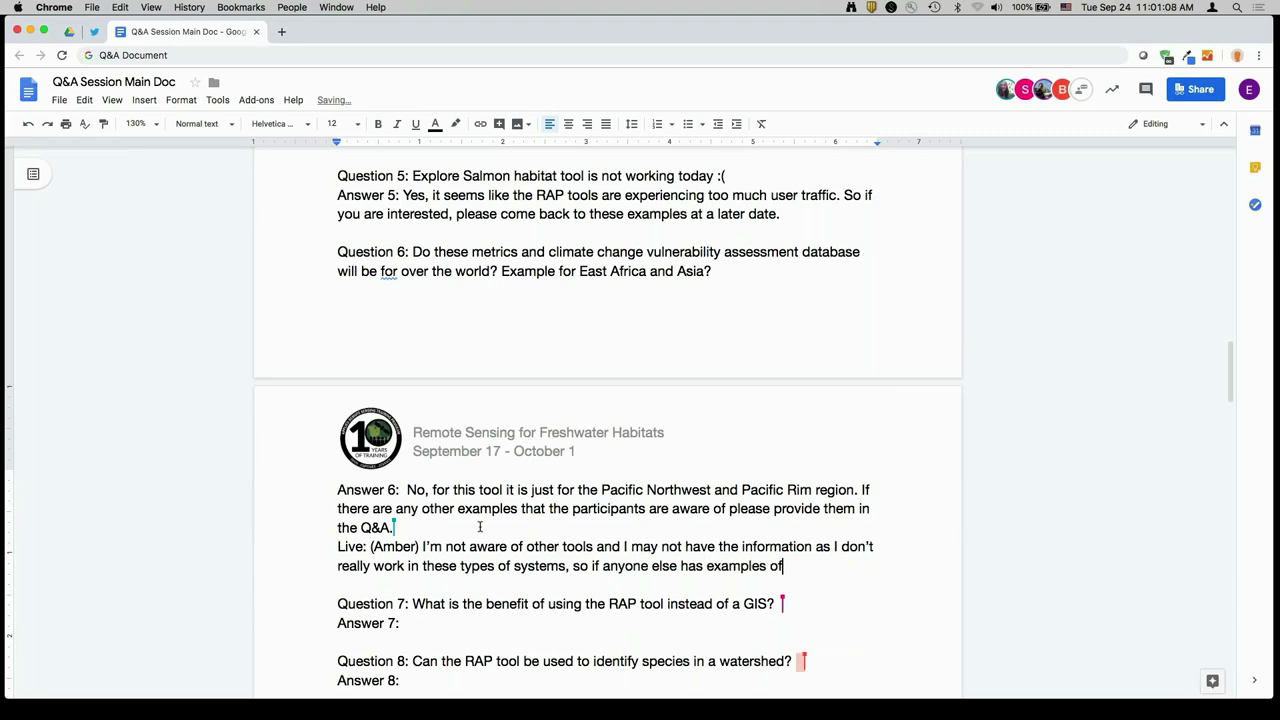
type(" other tools for")
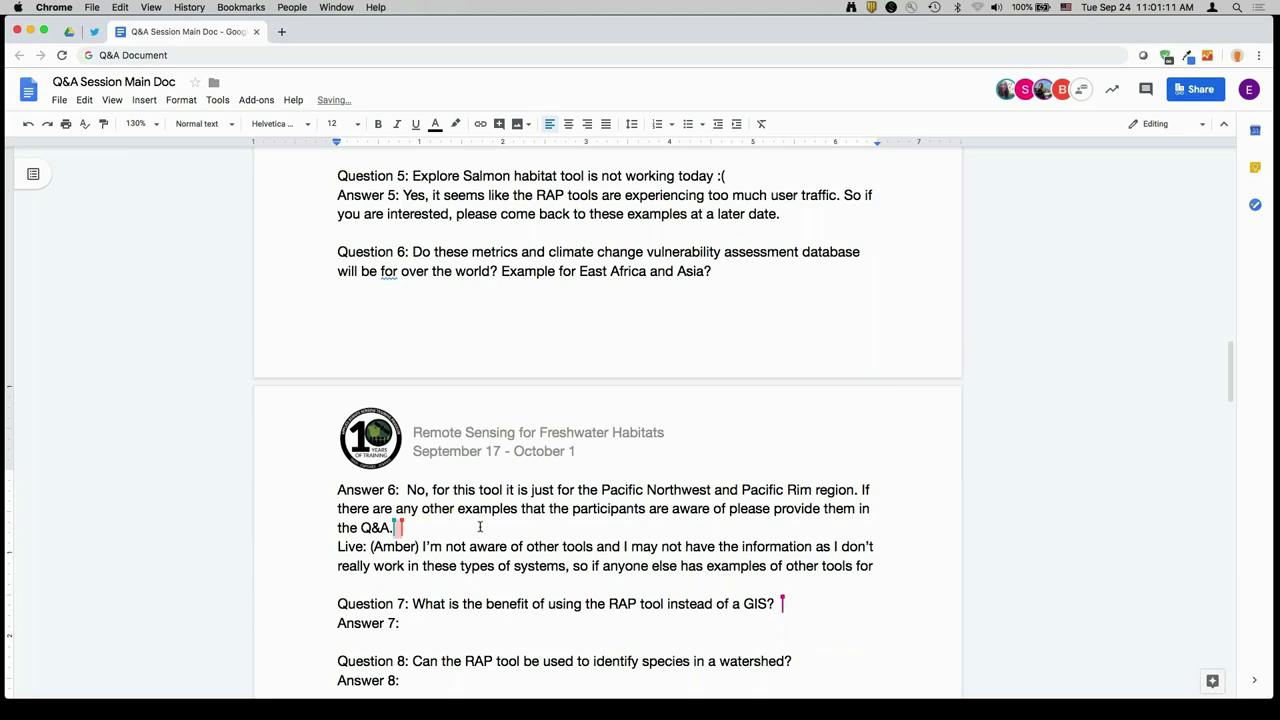
type(" different regions, ea")
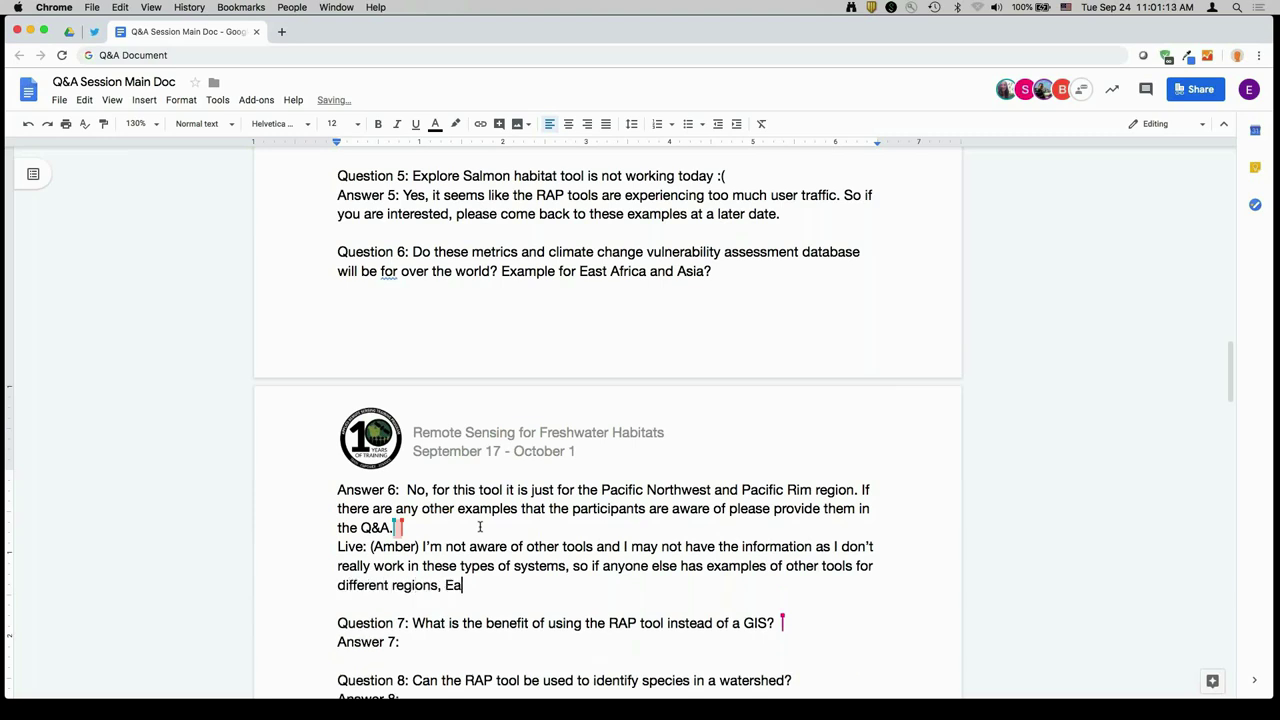
type("st Africa, Asia, please share")
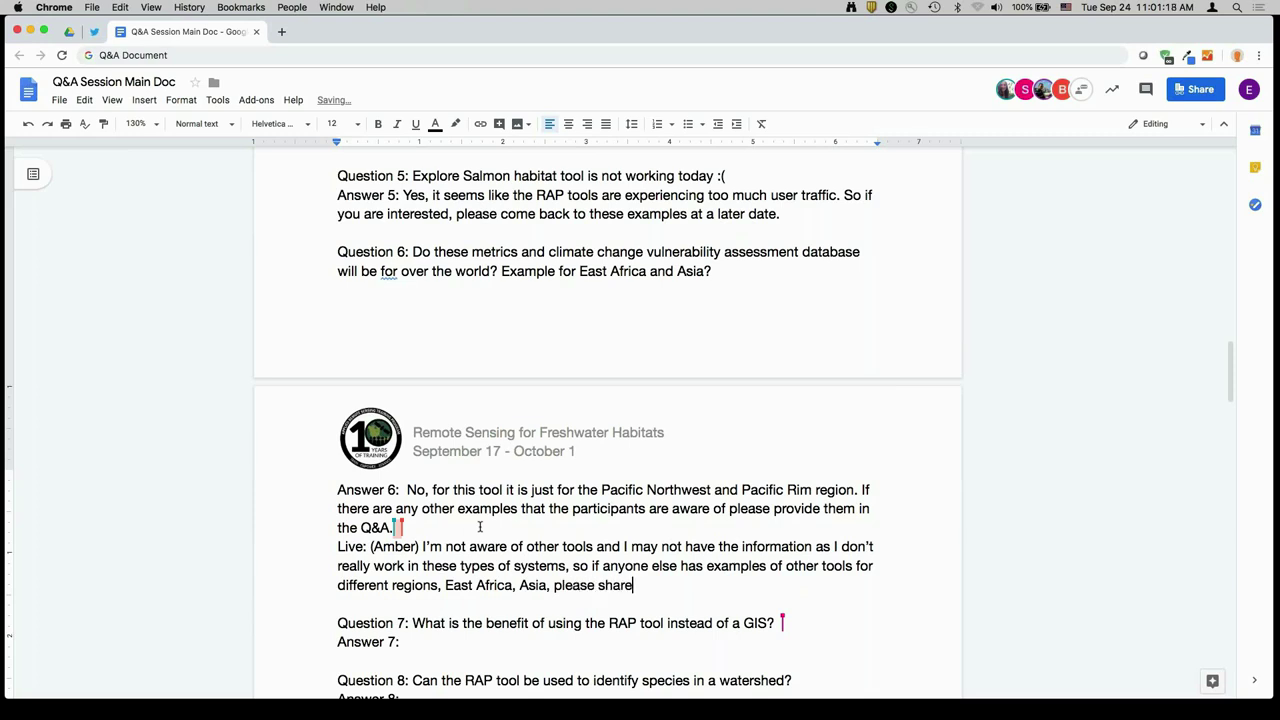
type(" them. This tool is specific to the Pacifi")
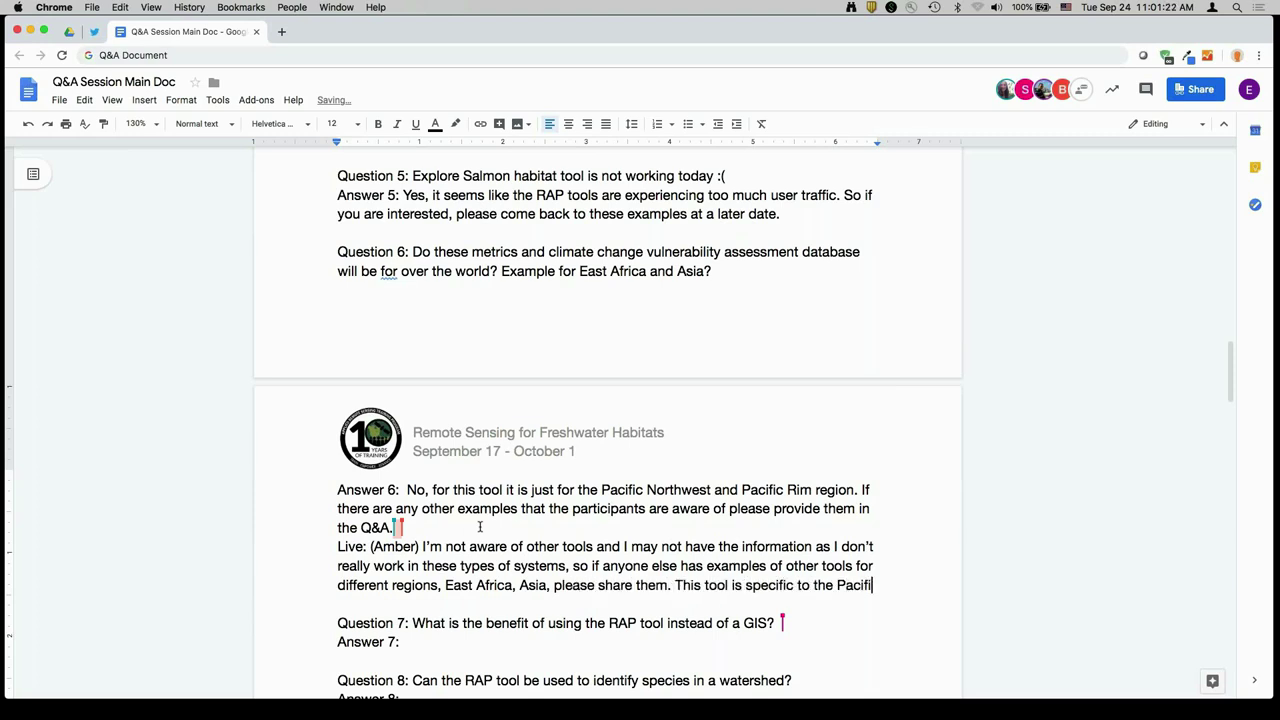
type("c NW and Pacifi")
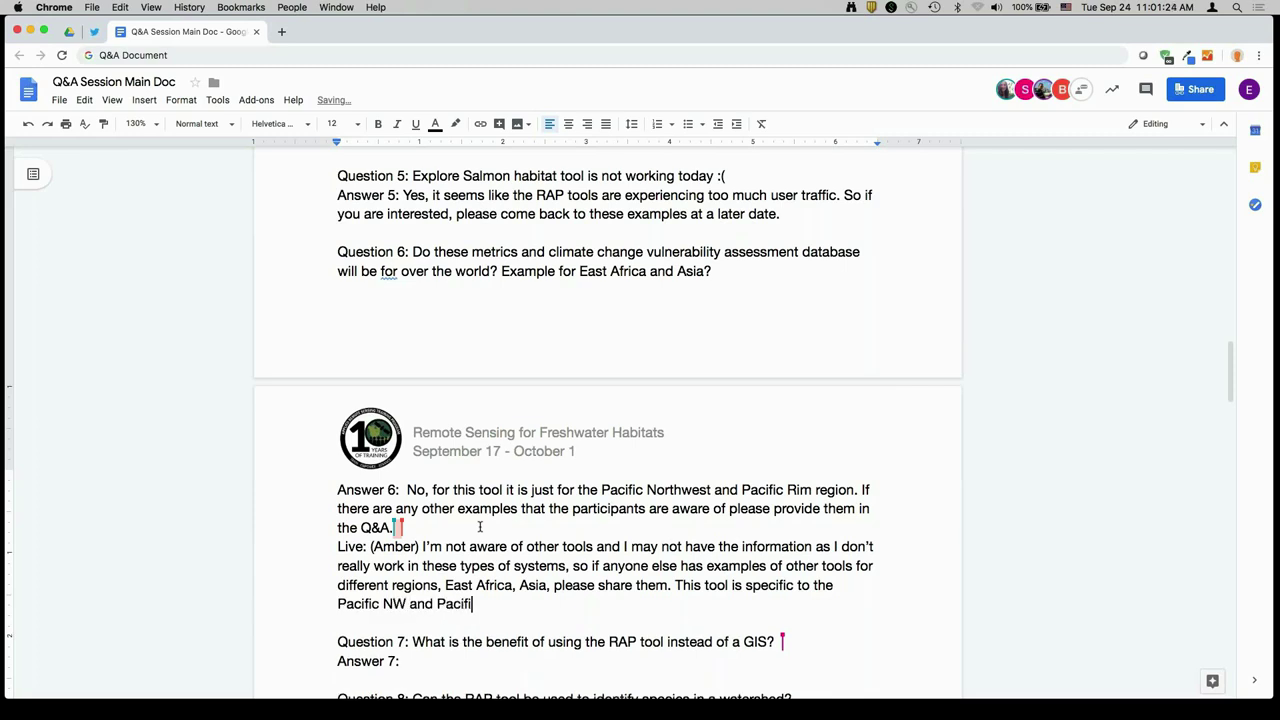
type("c Rim Regio")
key("BackSpace")
key("BackSpace")
End Answer 6's Live note with 'Pacific NW and Pacific Rim region.' and move to the Answer 7 line.
type("region.")
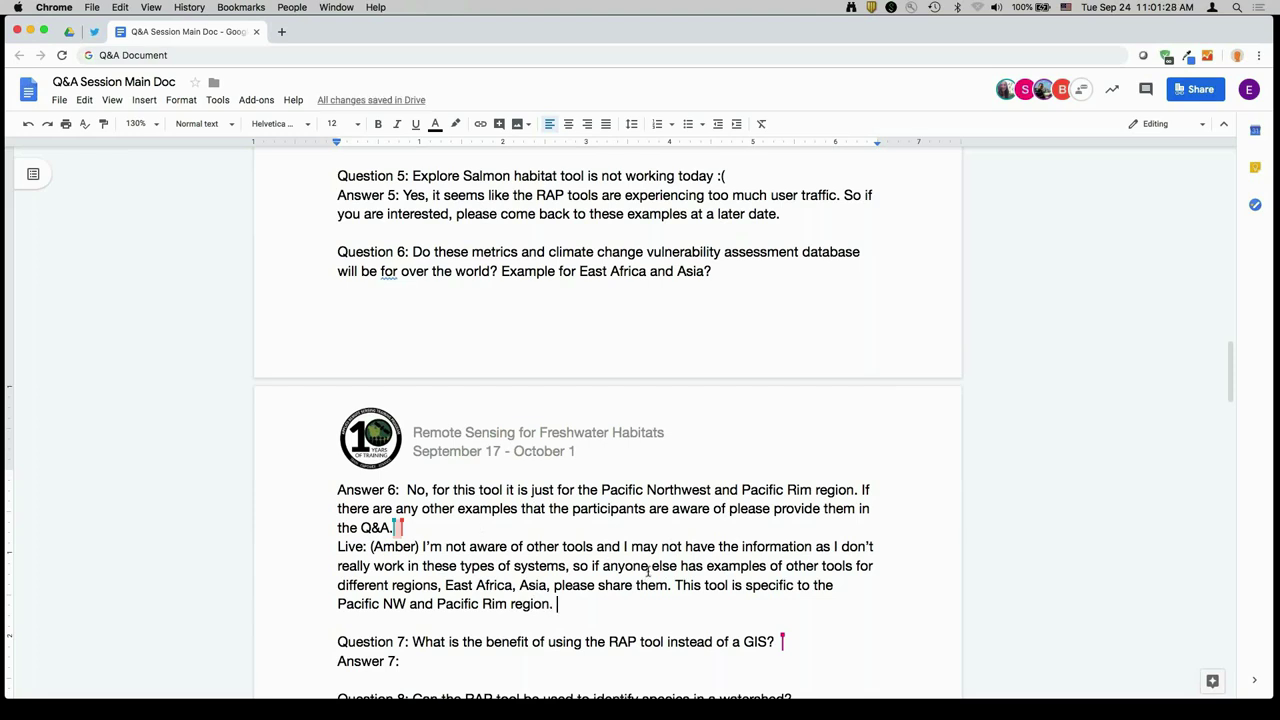
scroll(648, 568, "down", 5)
scroll(648, 571, "down", 1)
left_click(494, 288)
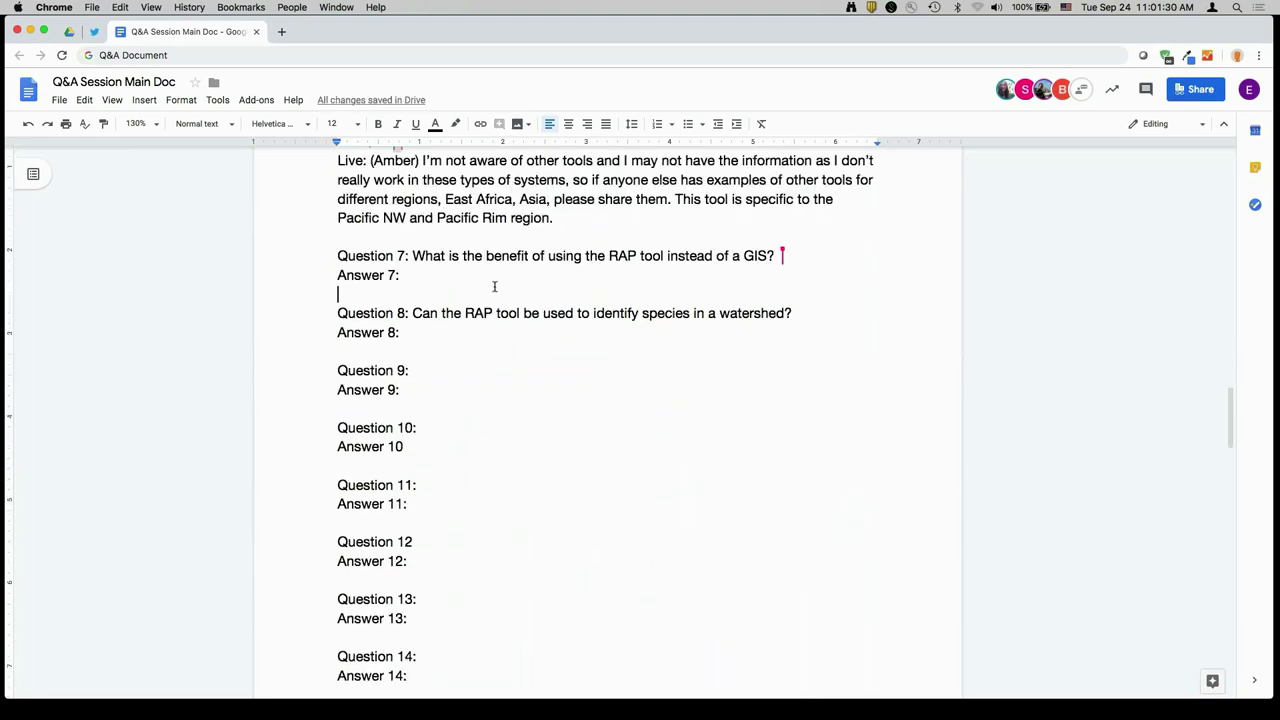
left_click(500, 276)
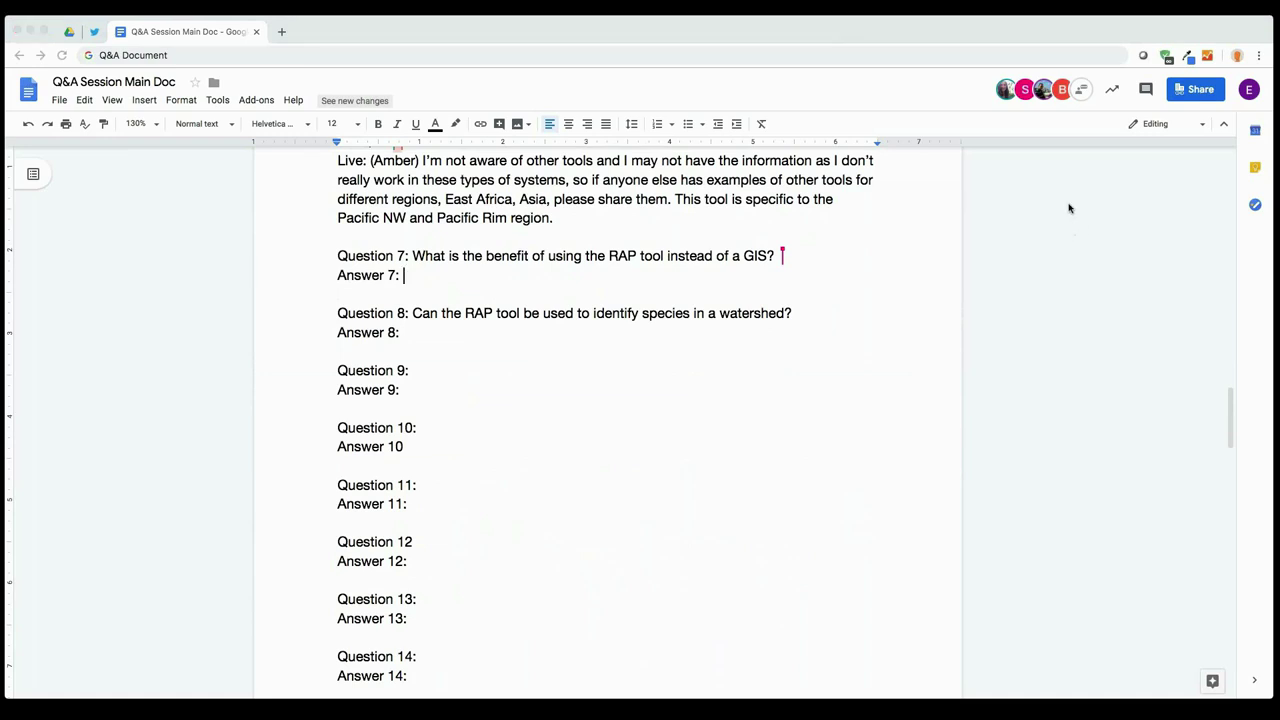
Write Answer 7: the tool runs analyses and graphs without complicated, time-consuming steps or using computer space.
left_click(645, 278)
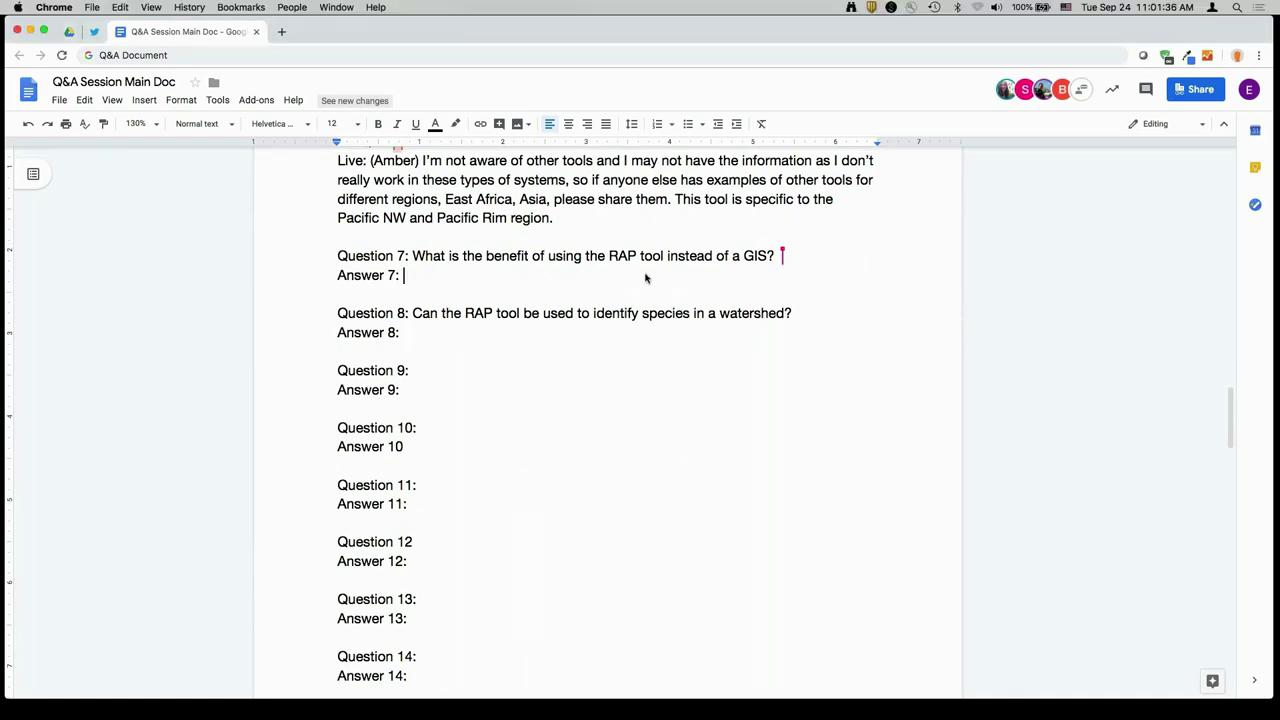
type("(Amber")
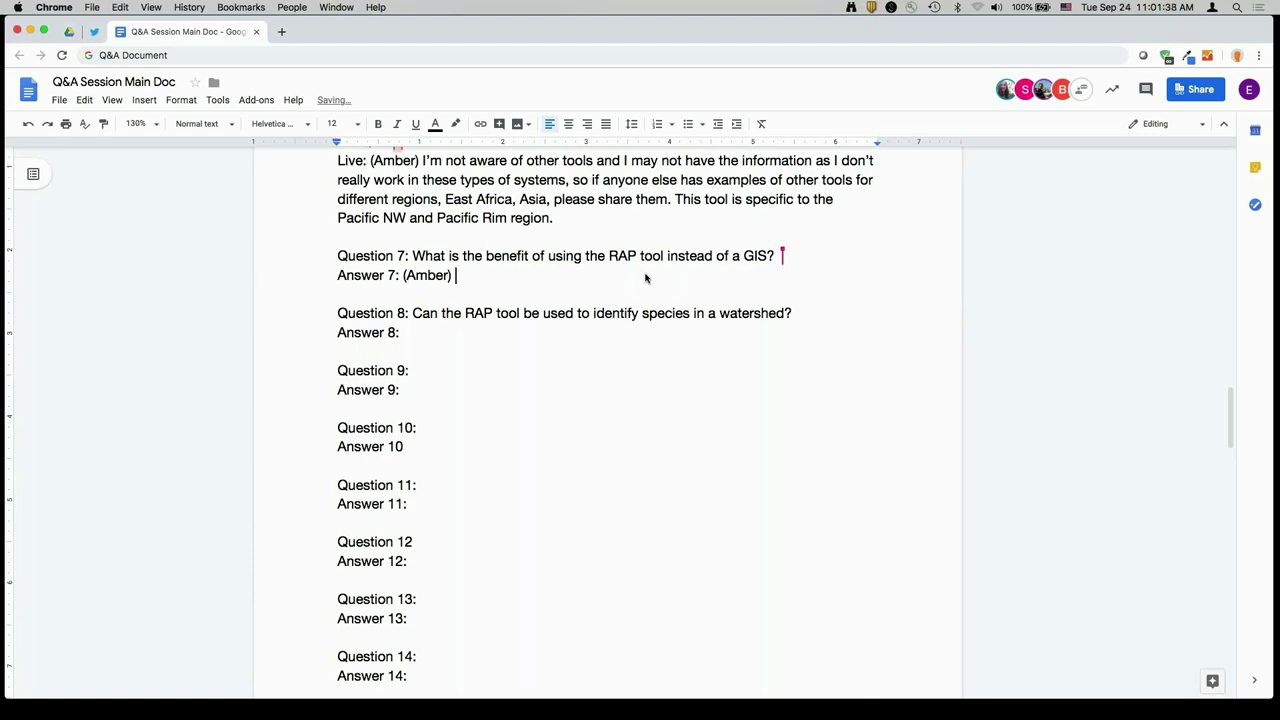
type(") I be")
key("BackSpace")
type("believe the benefit is that you ca")
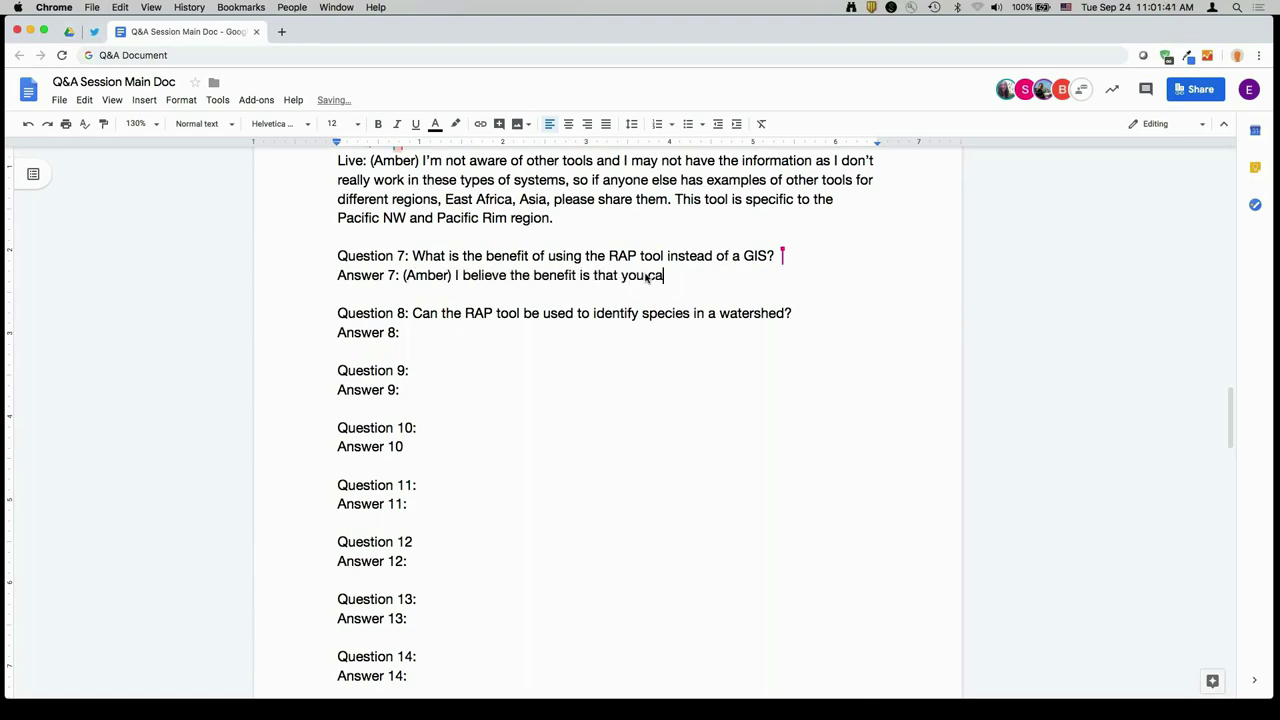
type("n run these analyses and generate ")
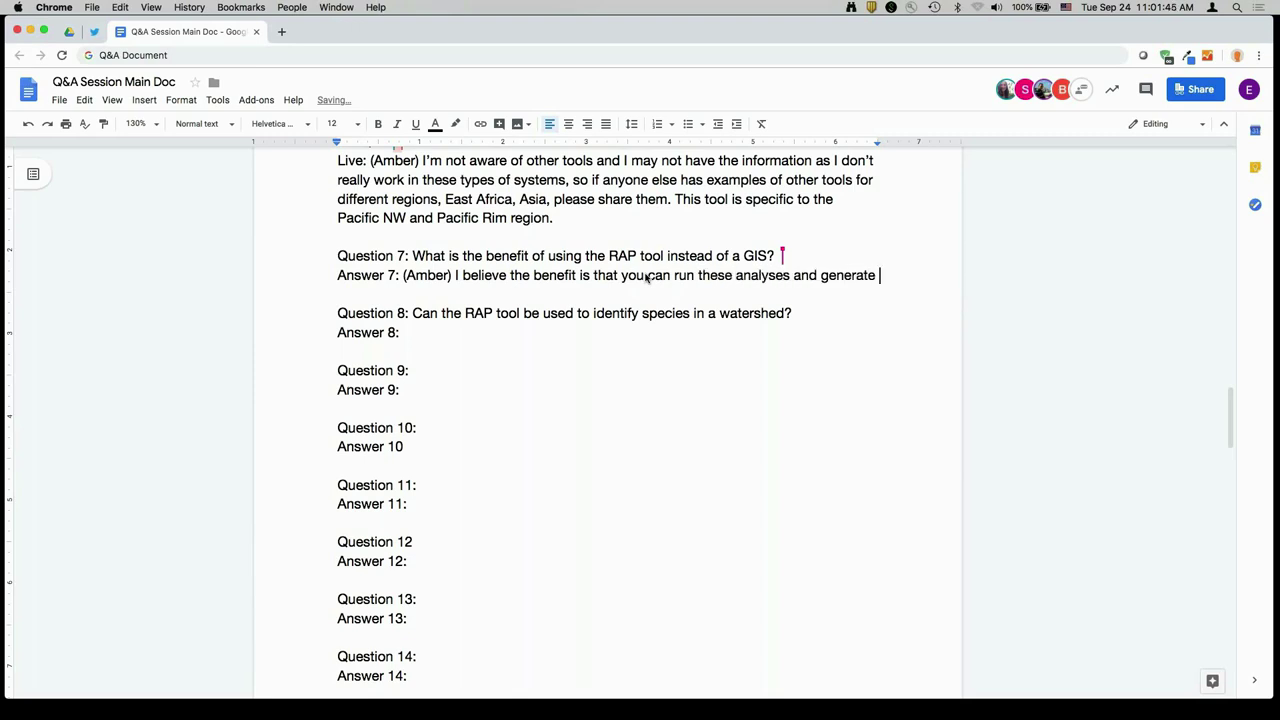
type("grpahs and conduc")
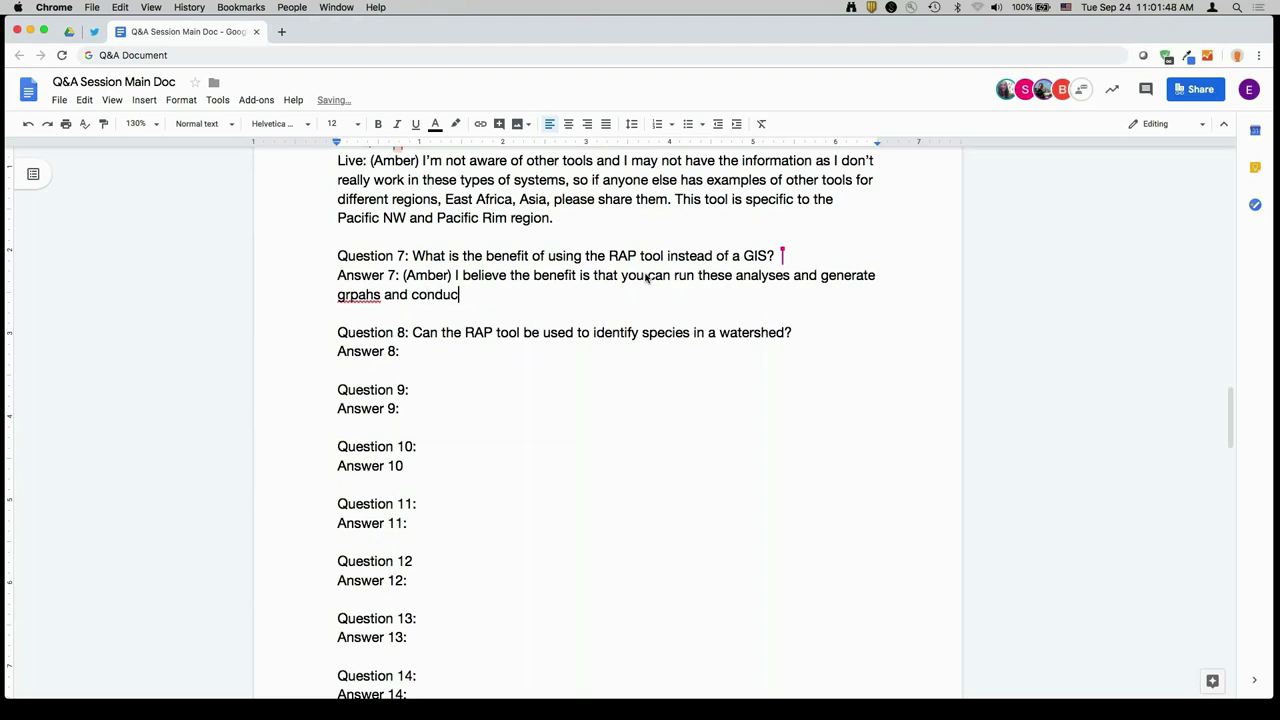
type("t the climate change v")
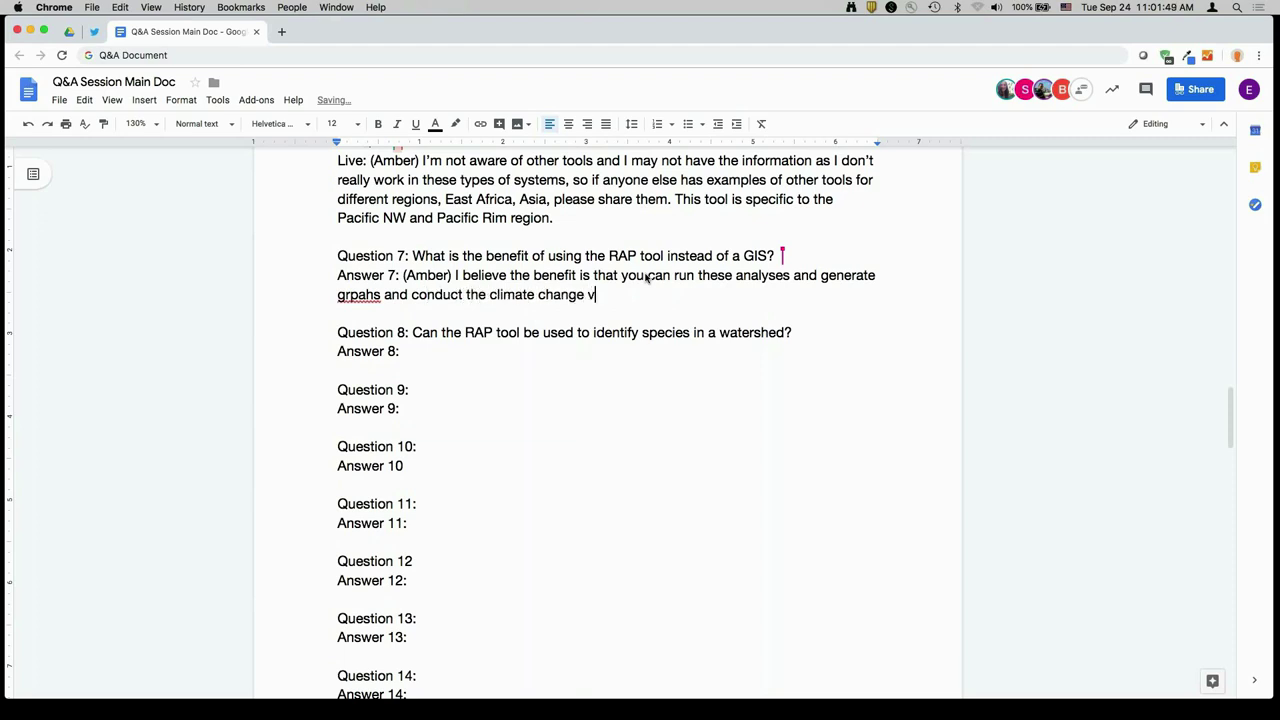
type("ulnerability index")
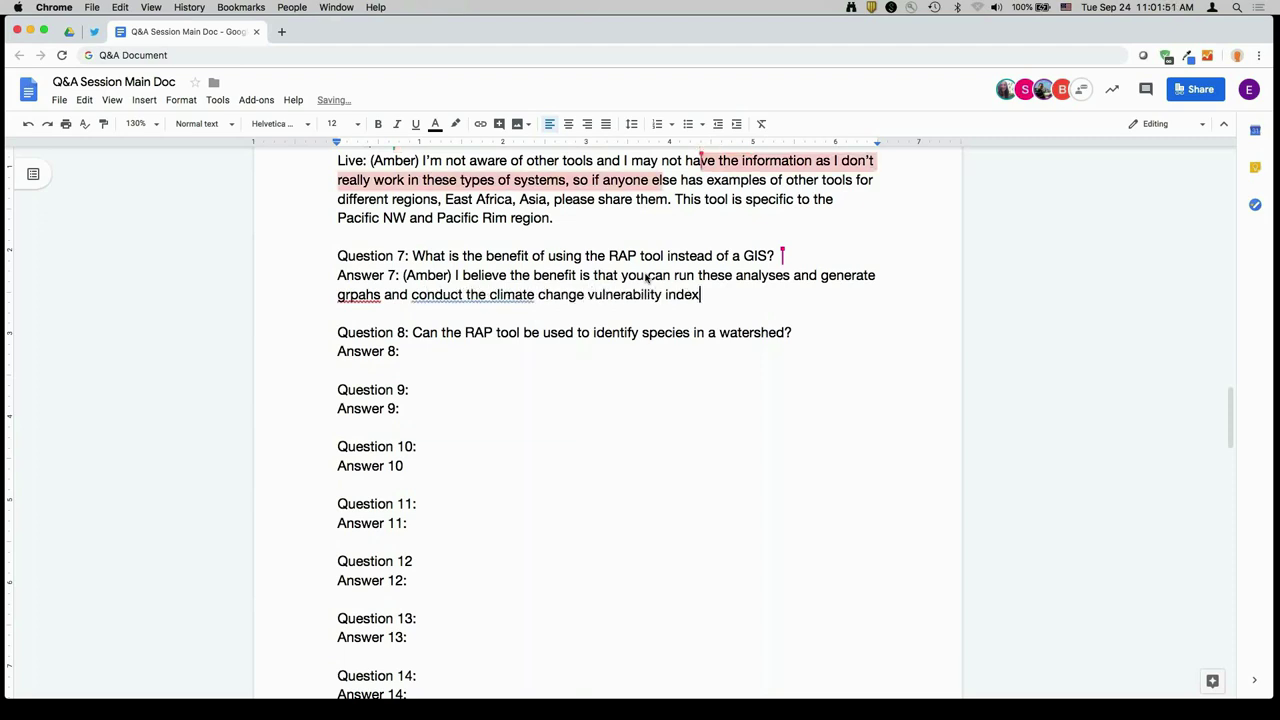
type(" within the tool. You don't have")
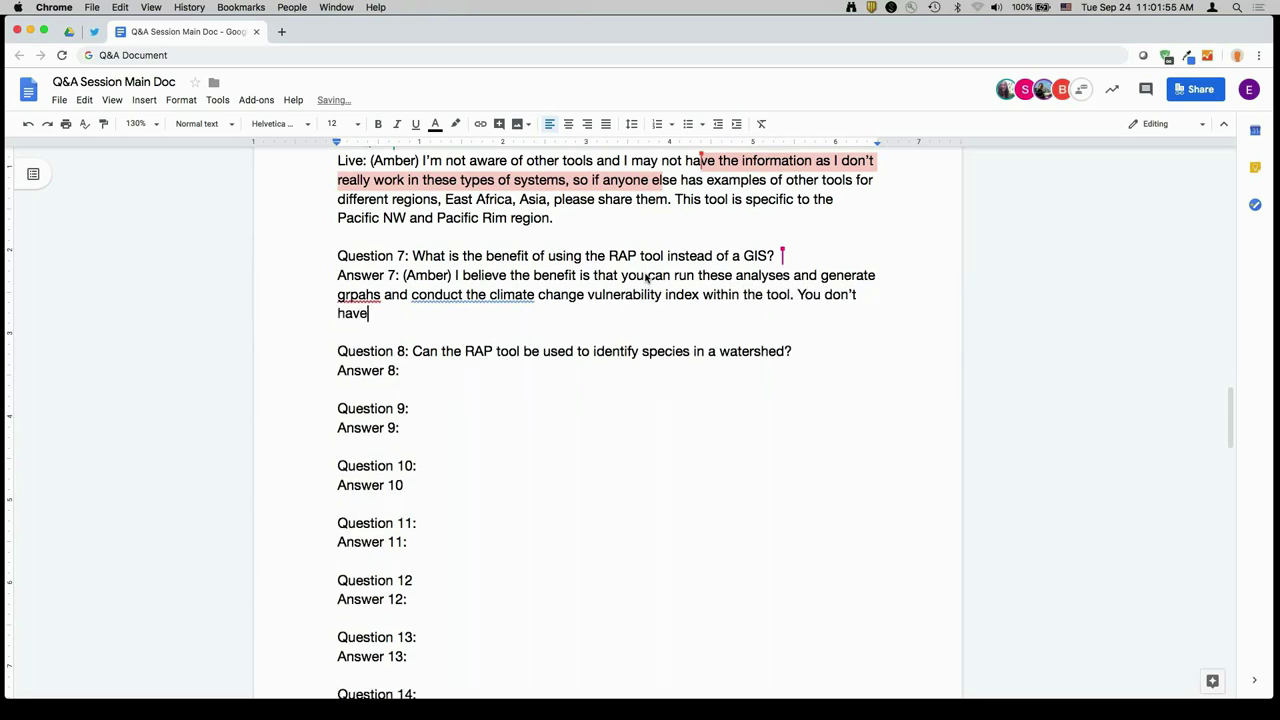
type(" to download the data.")
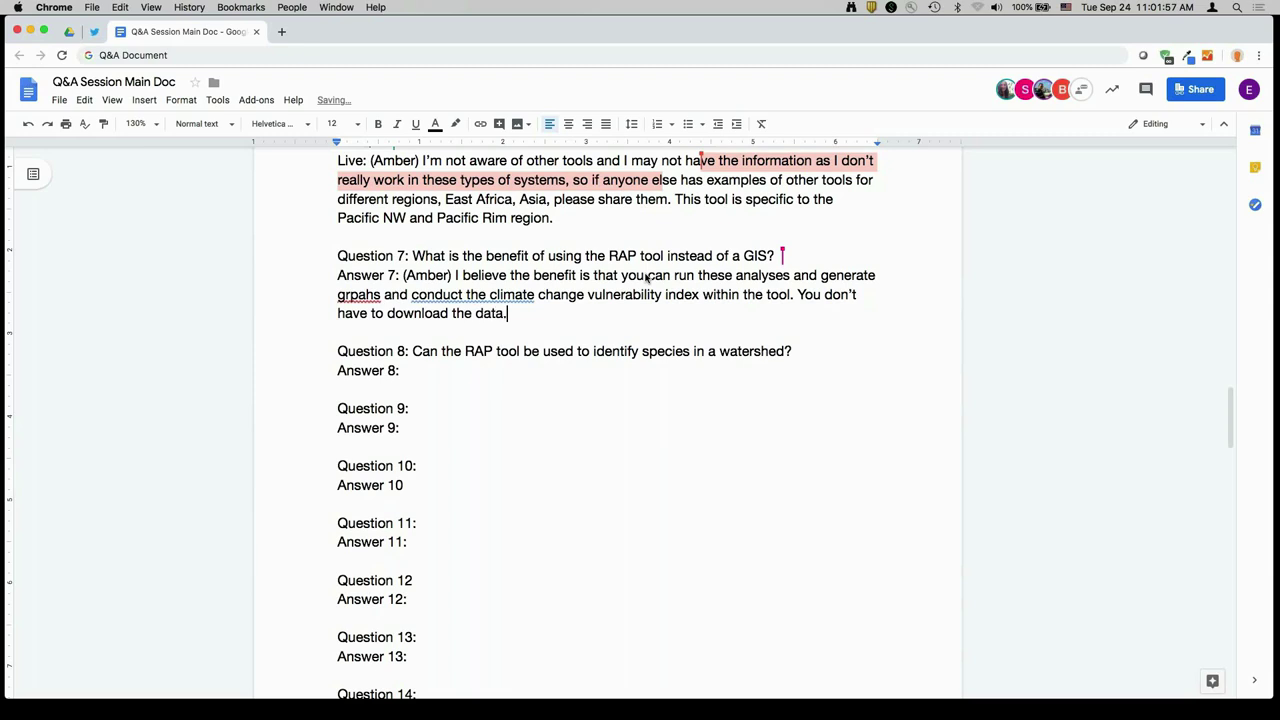
type(" It's entirely possible ")
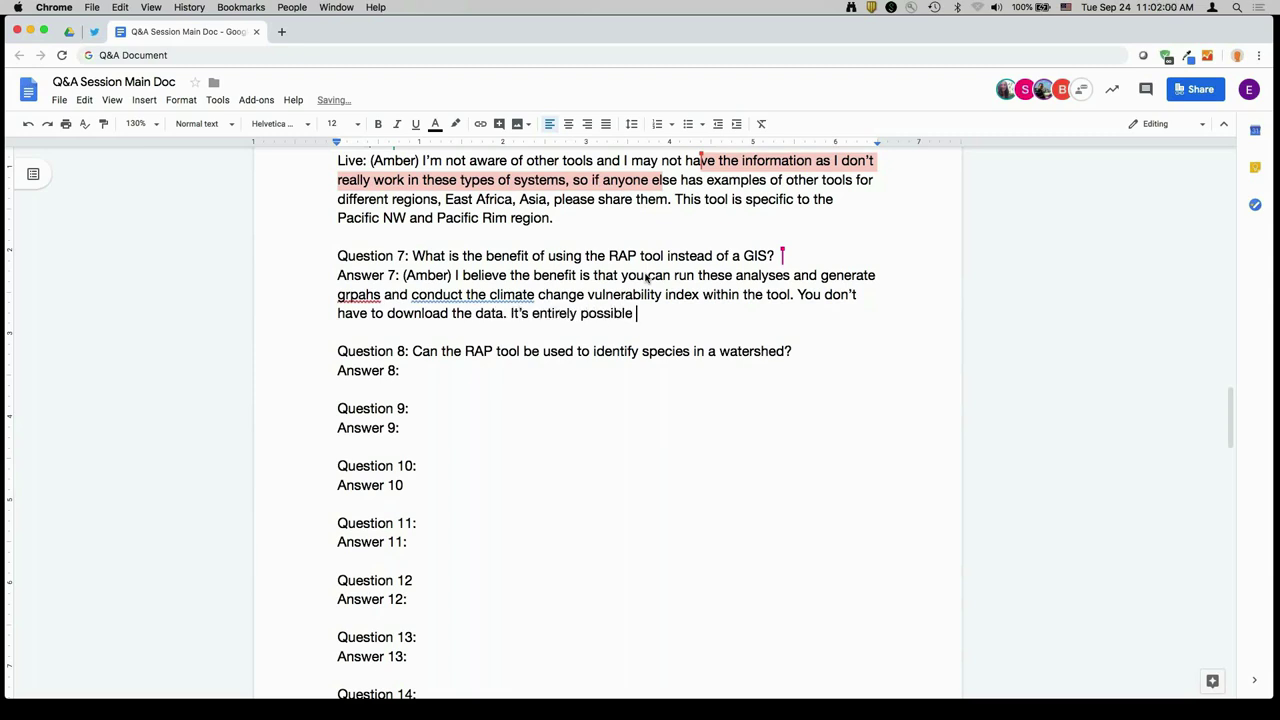
type("to do this in a GIS, y")
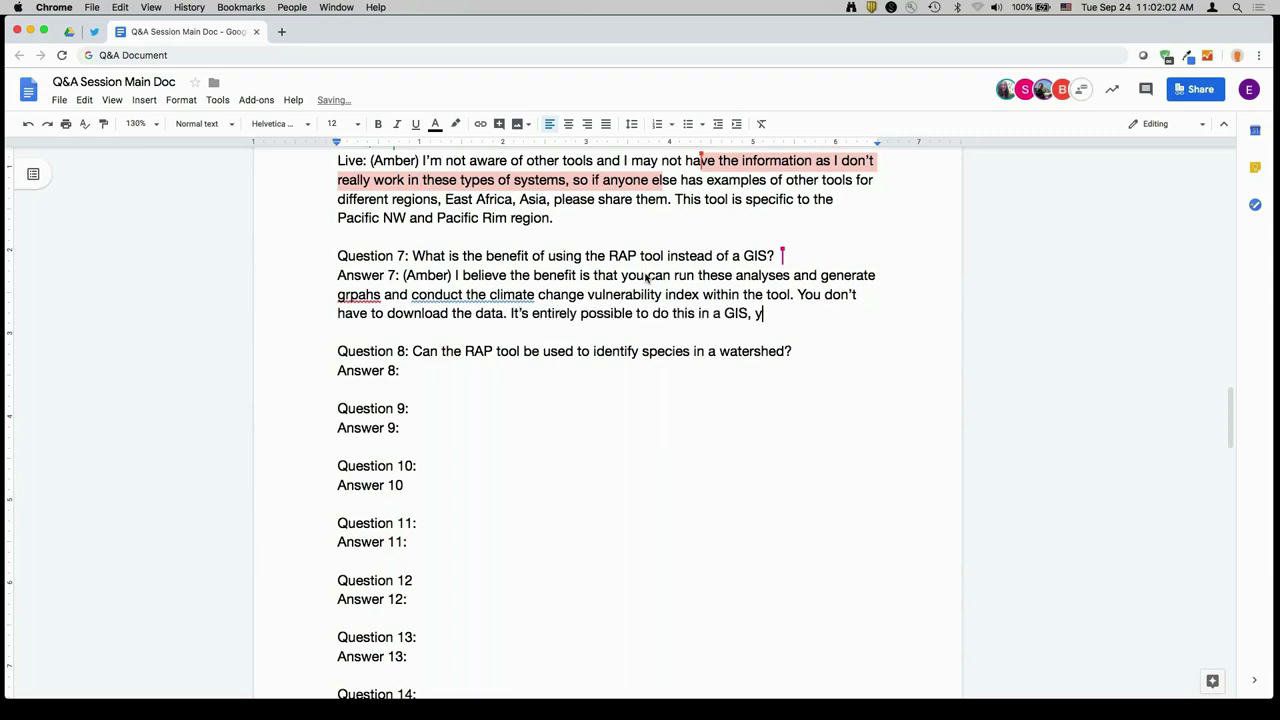
type("ou'd just have to do a l")
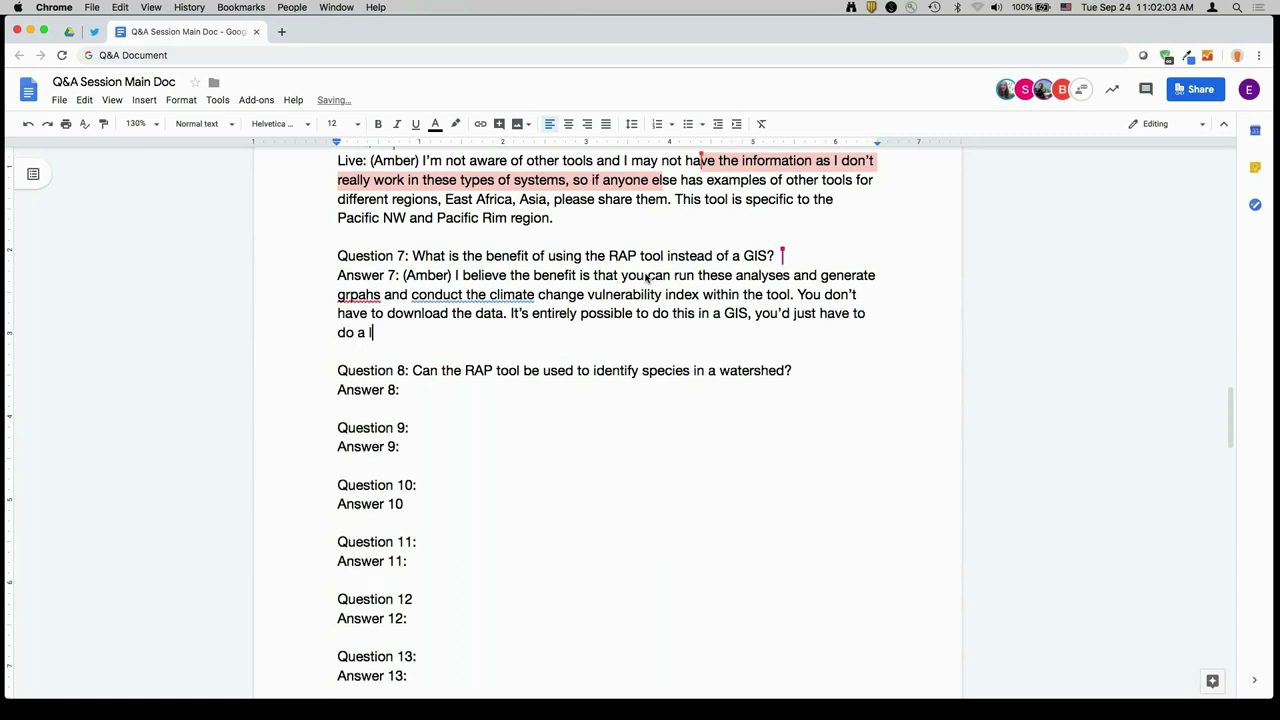
type("ot of these same steps")
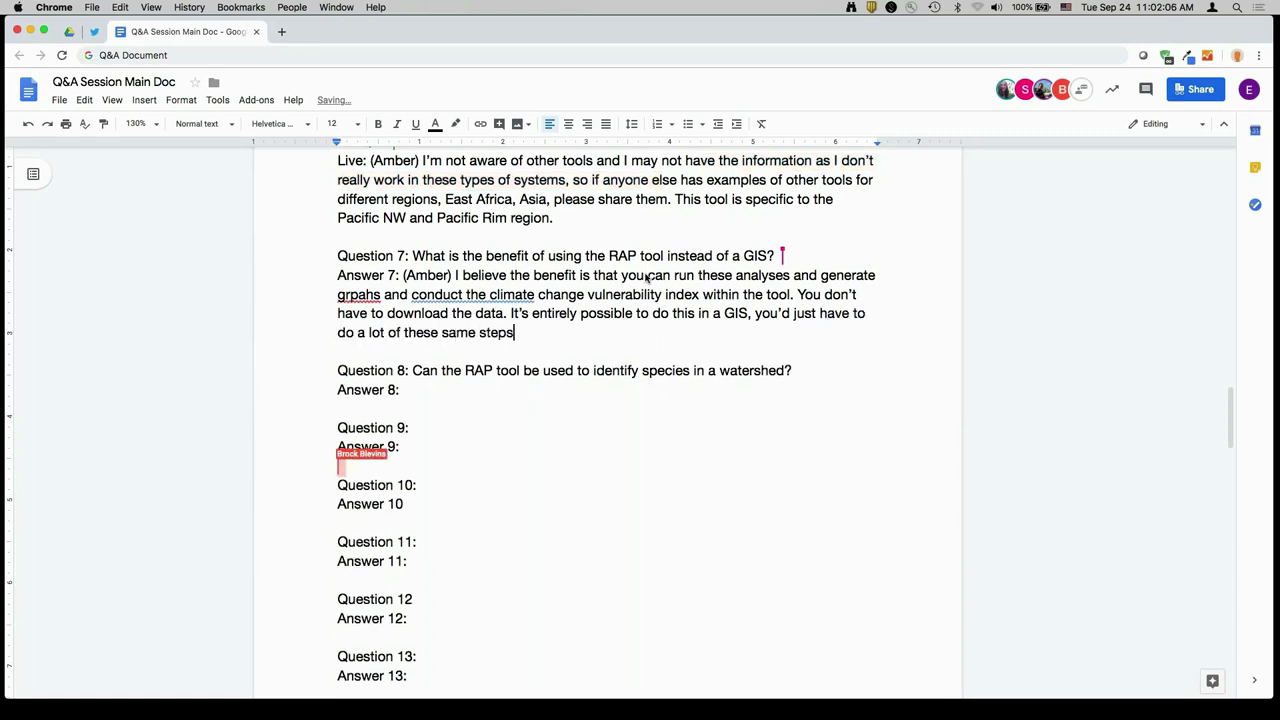
type(". Sometimes it can be ")
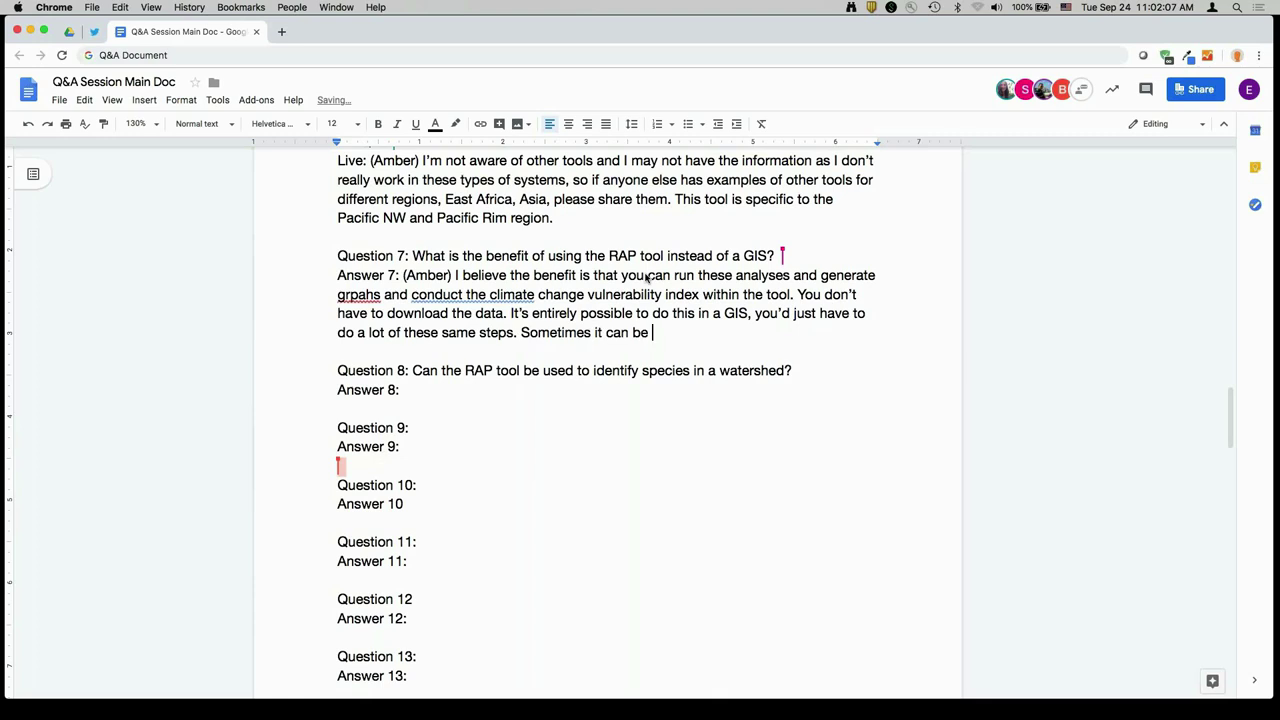
type("more clunky to do it ")
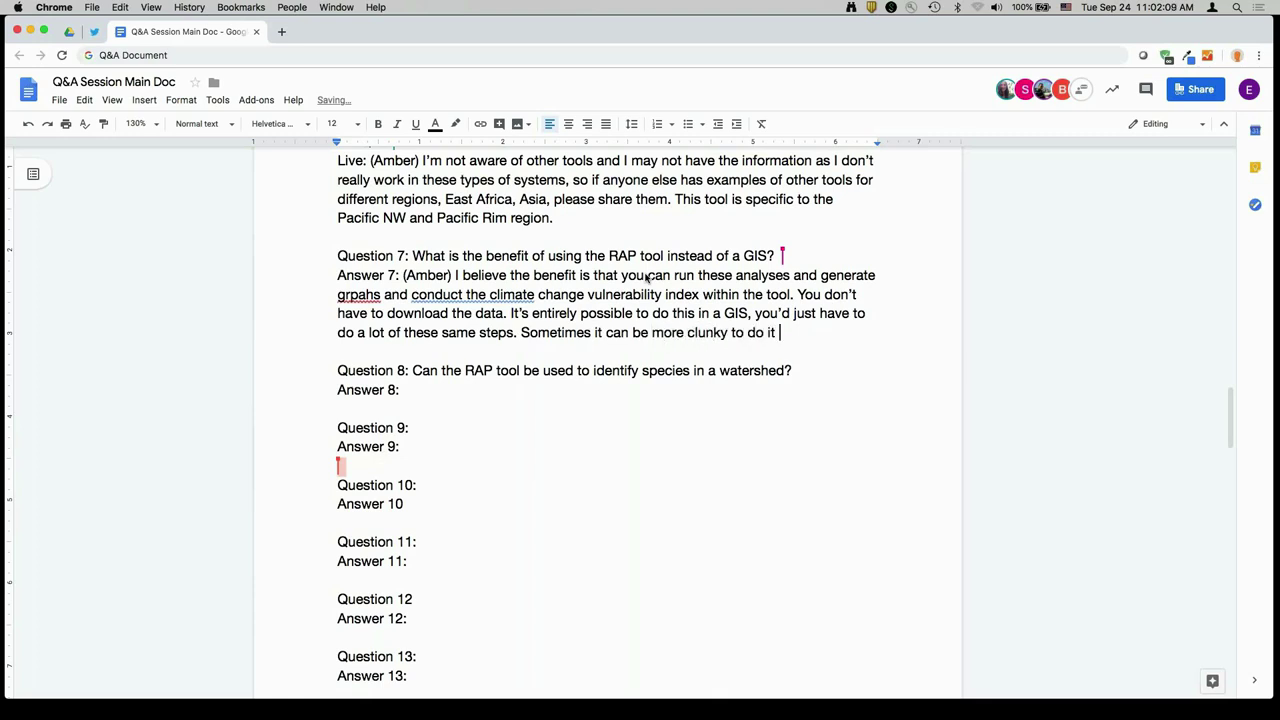
type("that way. It realy")
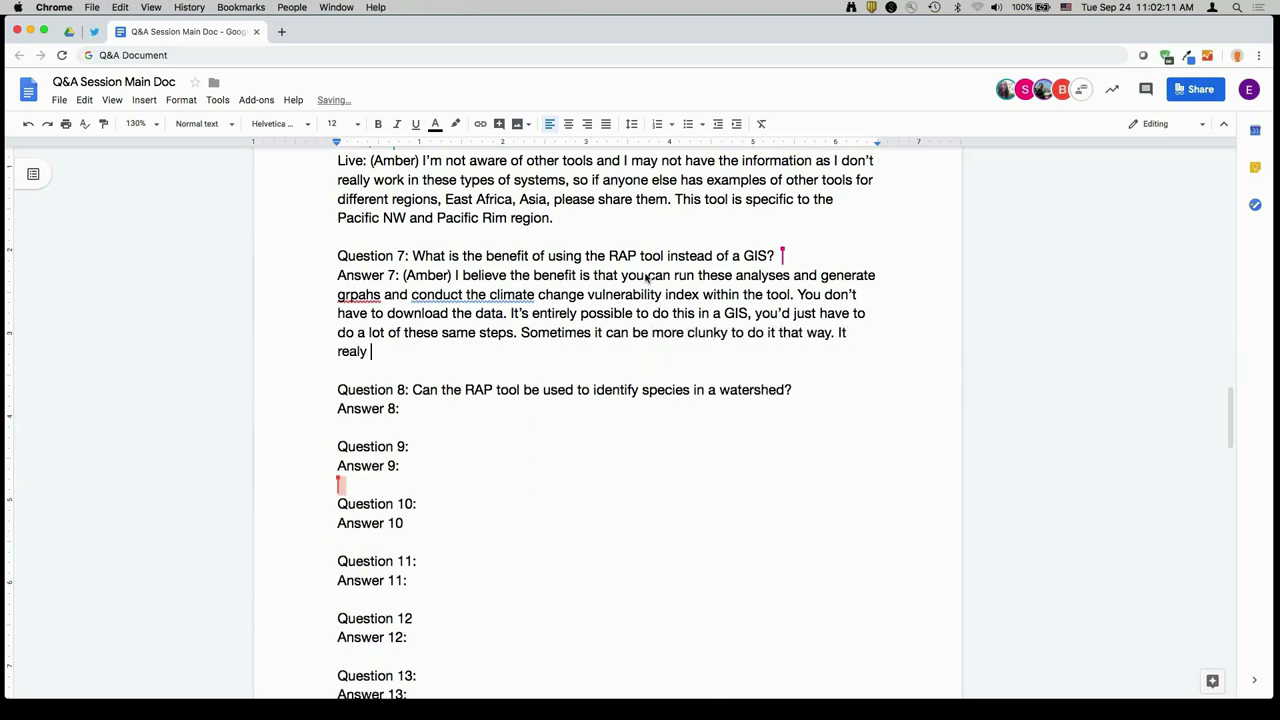
type("is preference. I think that - if you are ")
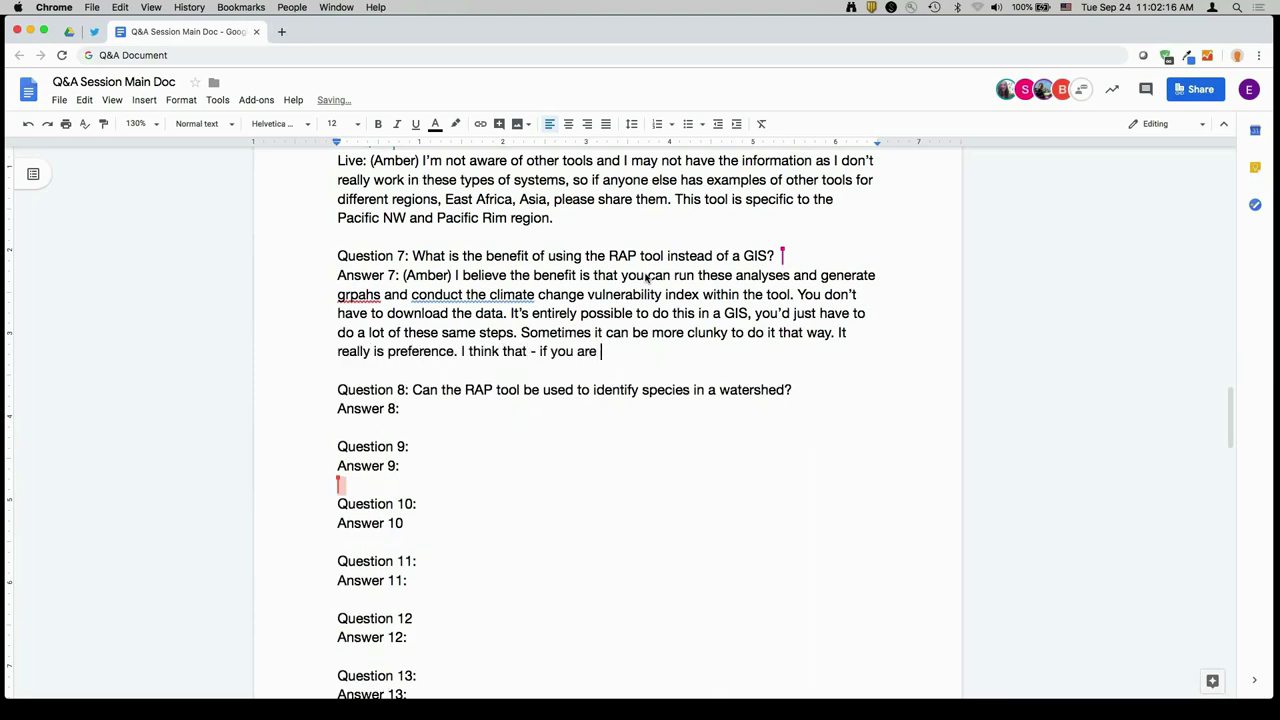
type("downloading your o")
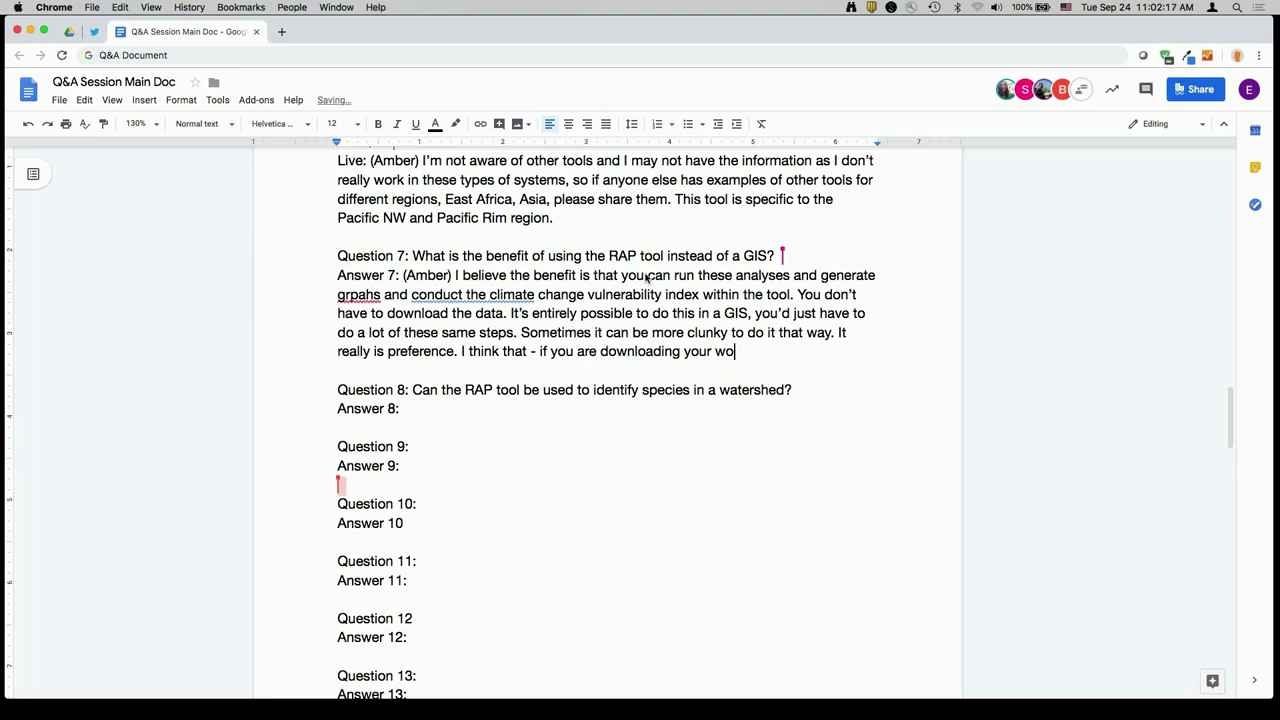
type("wn data, such as Landsat, to c")
type("reate a ")
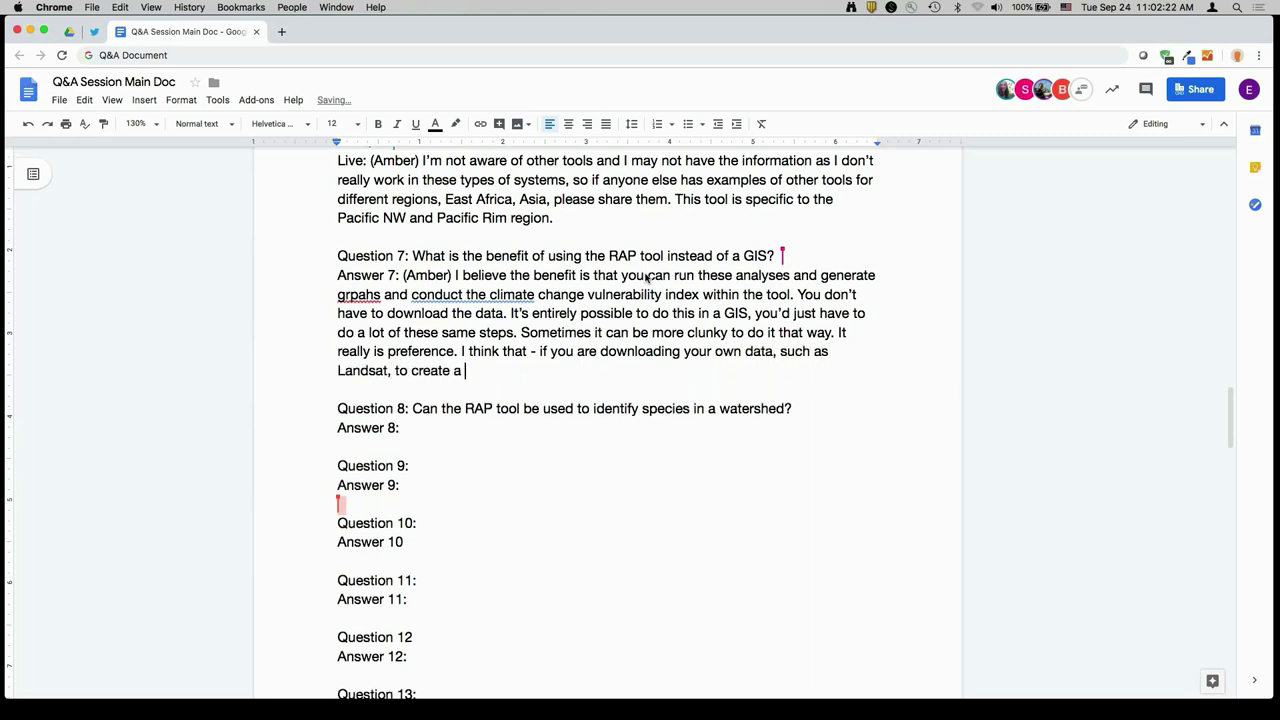
type("land cover map - you do have this ")
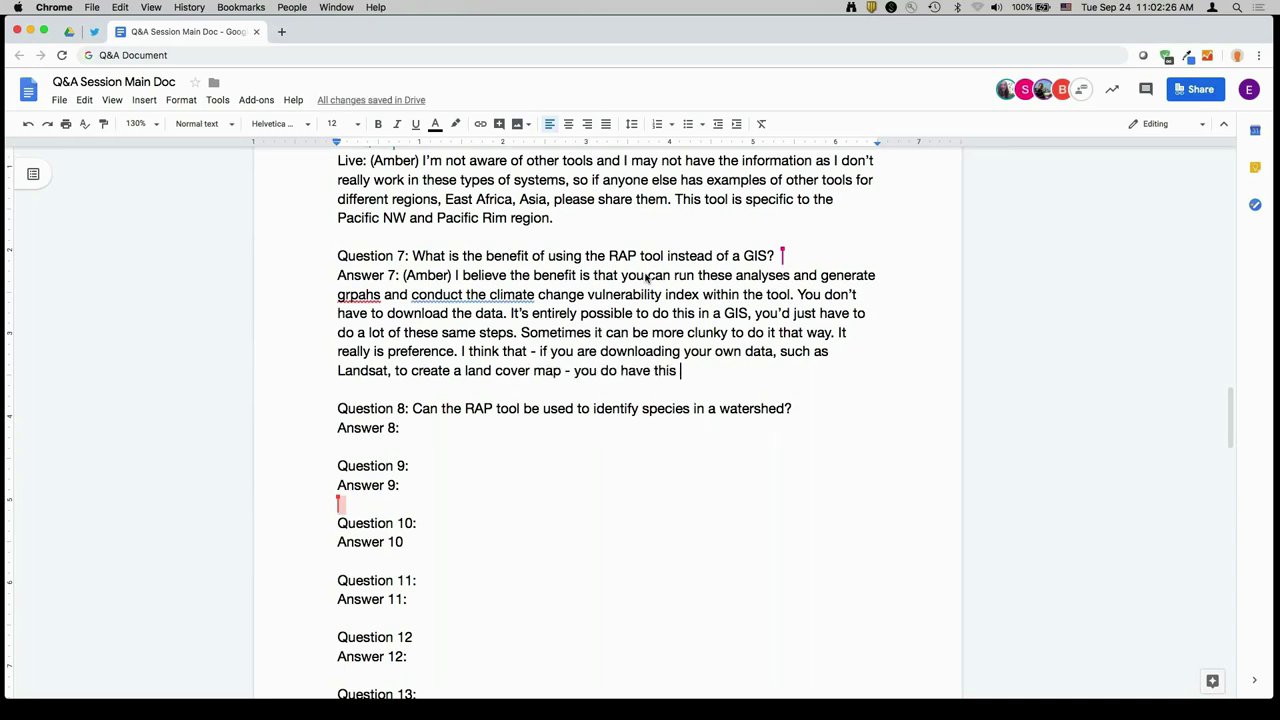
type("real close conn")
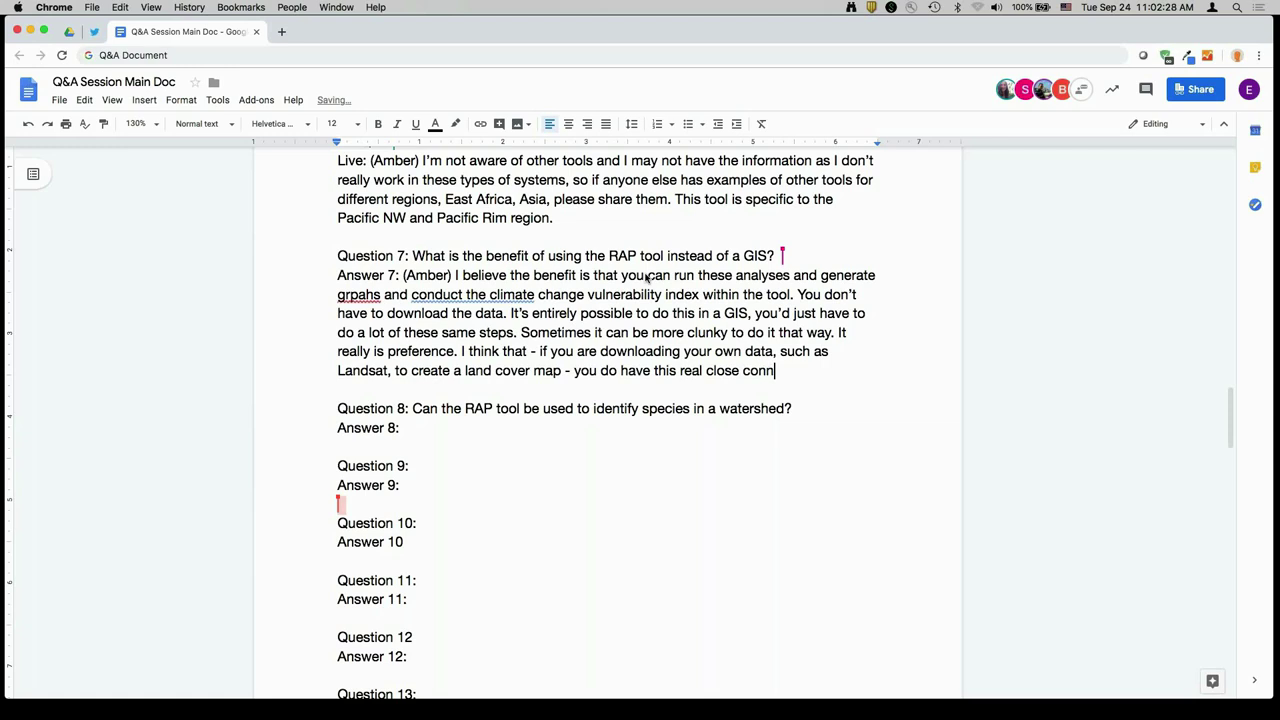
type("ection to the data and are able t")
type("o und")
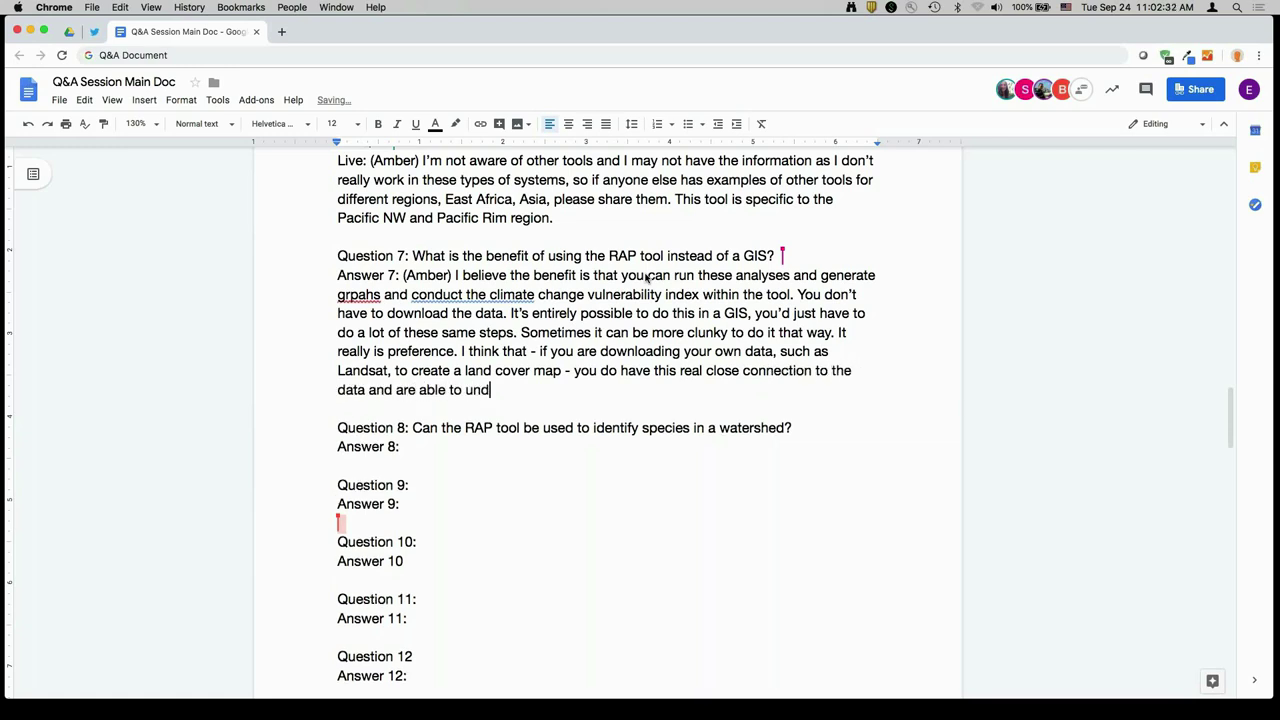
type("erstand it really")
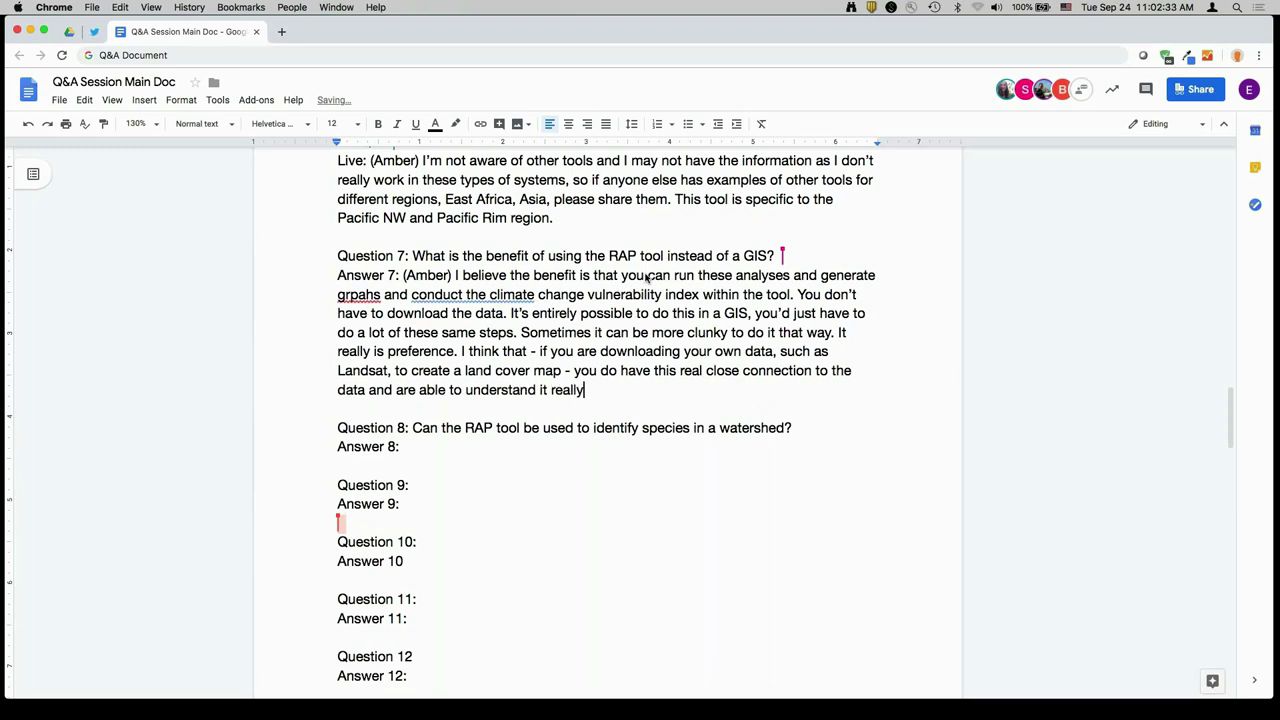
type(" well. So that's the benef")
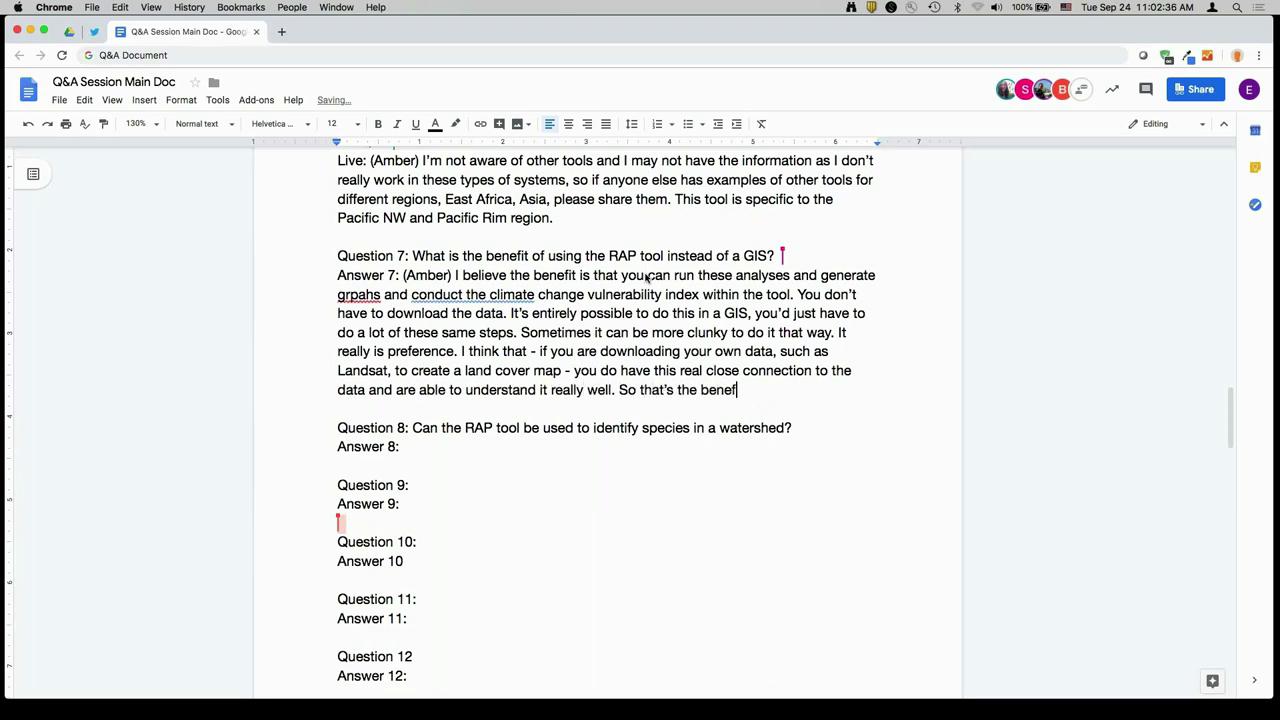
type("it of using GIS and going through you")
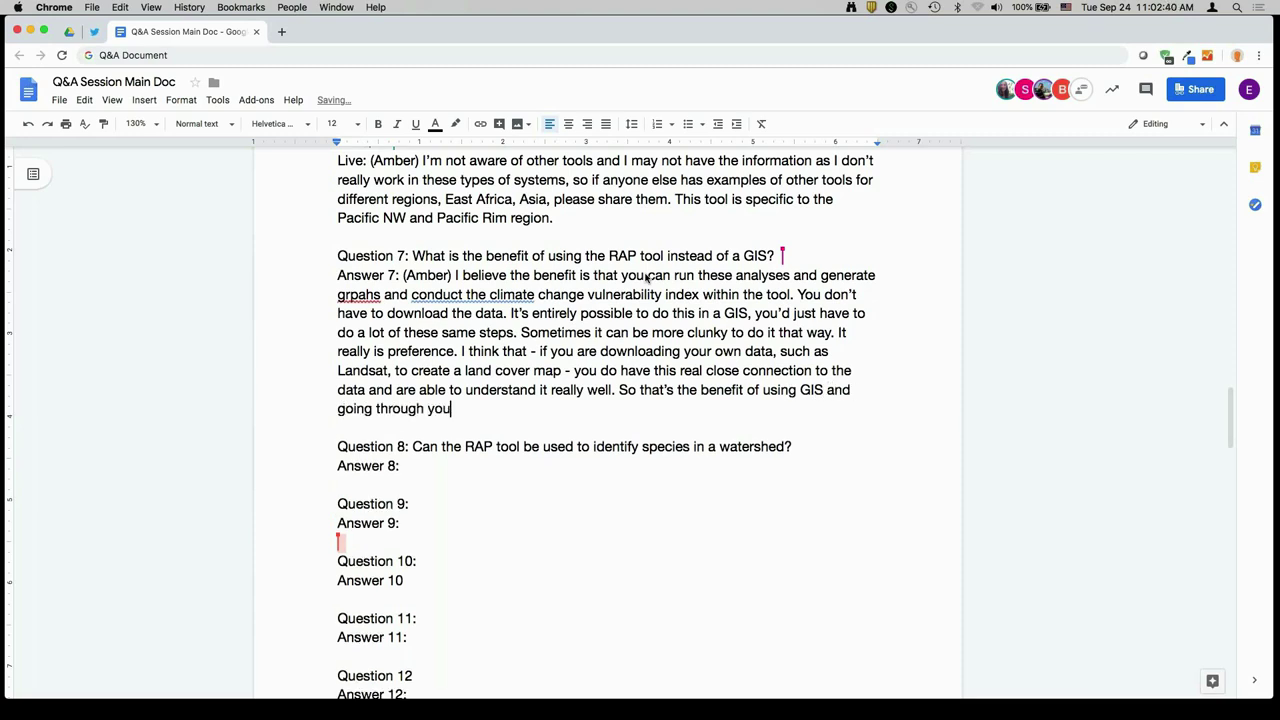
type("r own processes. But the benefit o")
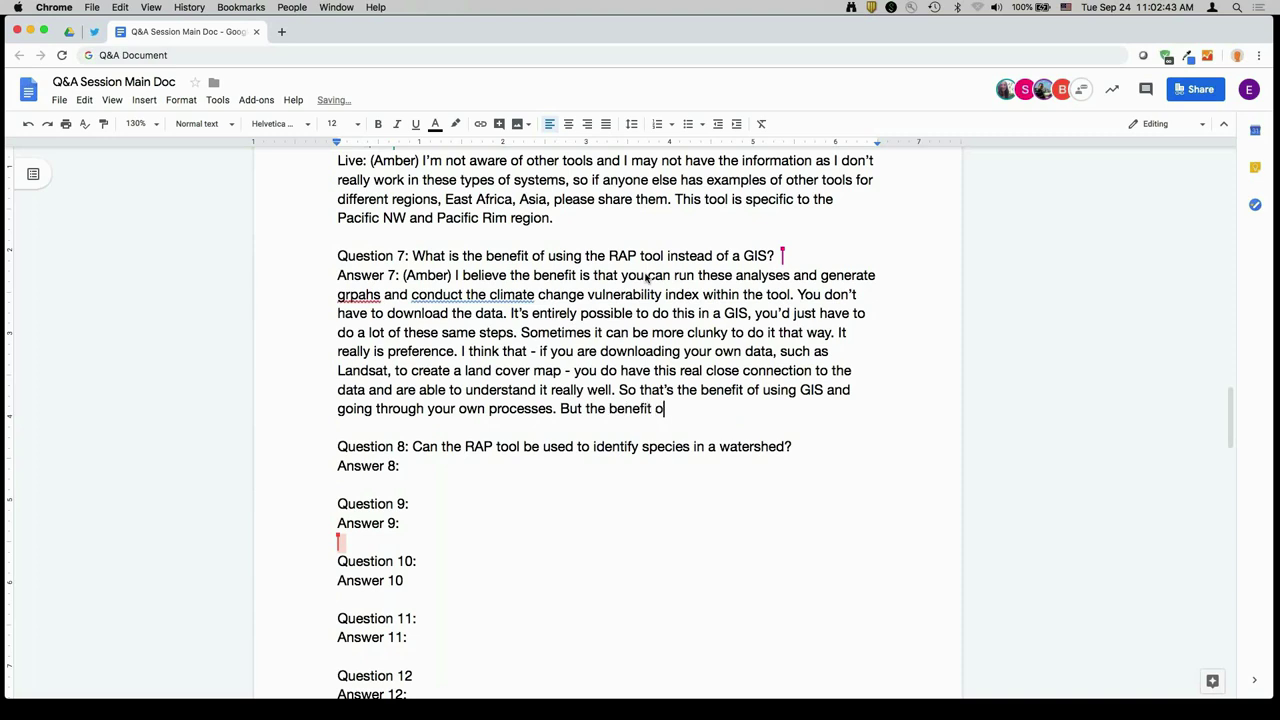
type("f tools like this is")
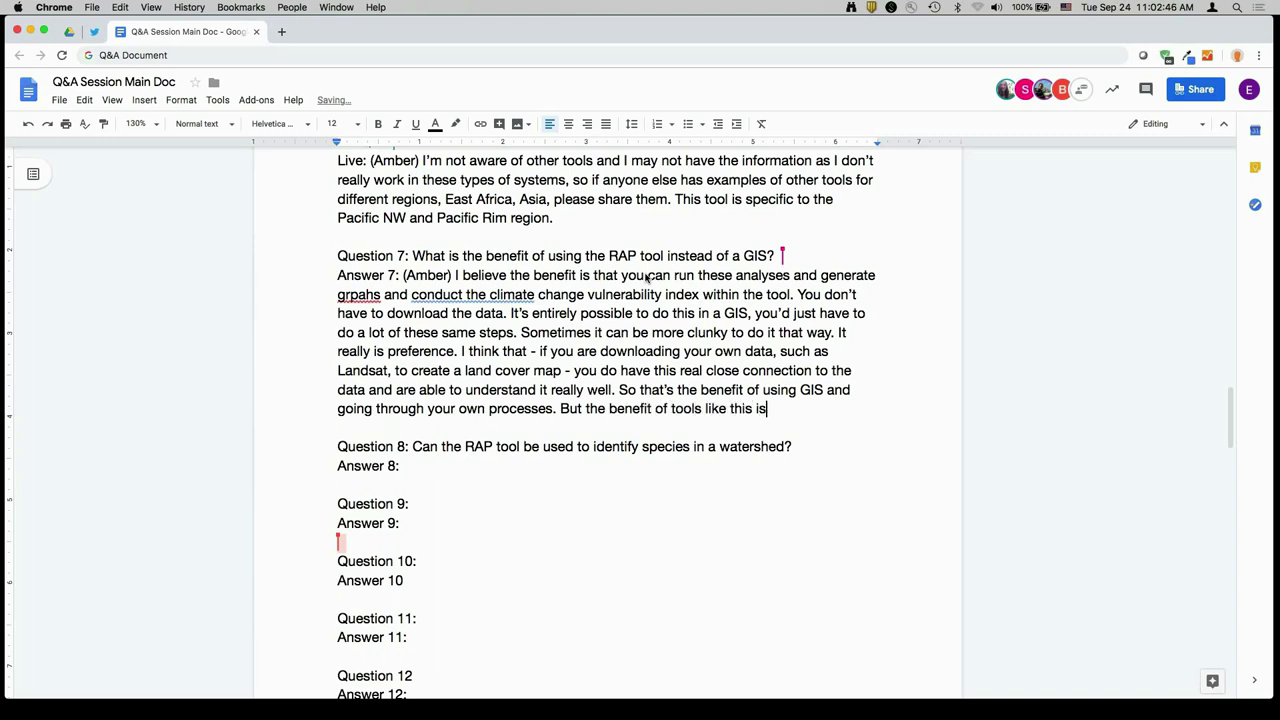
type(" the online component - ")
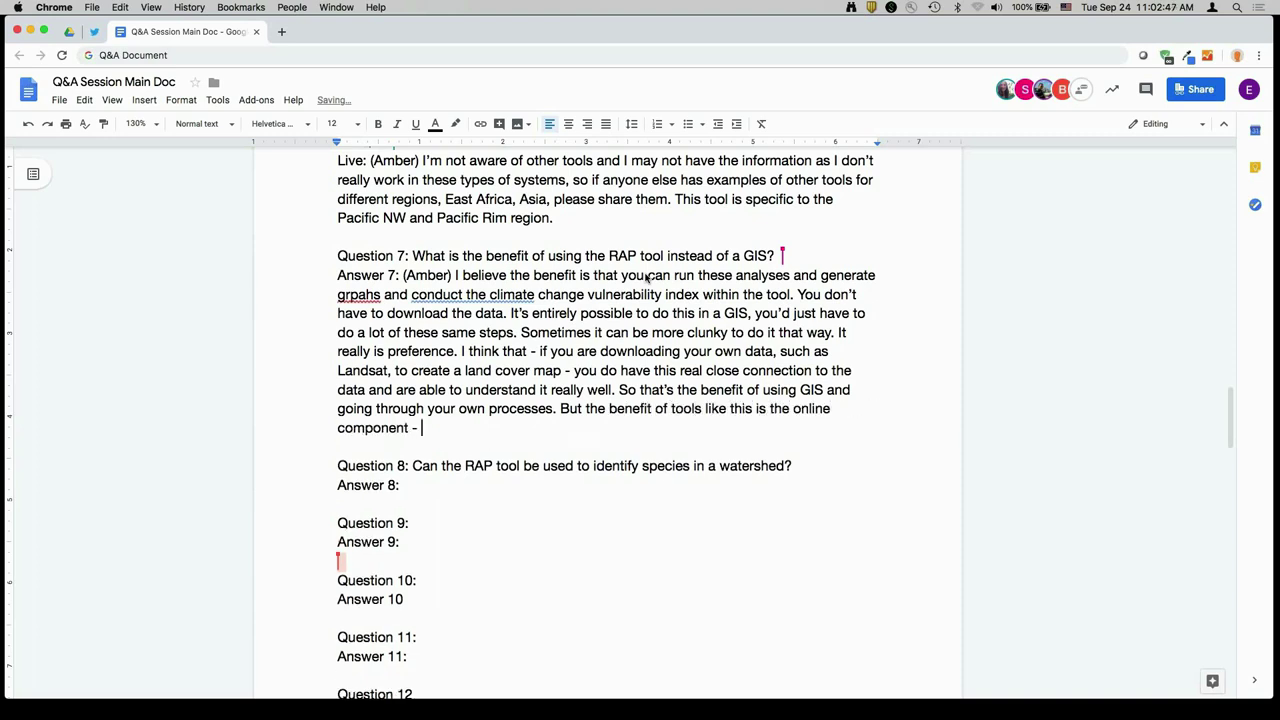
type("the ability to run these ")
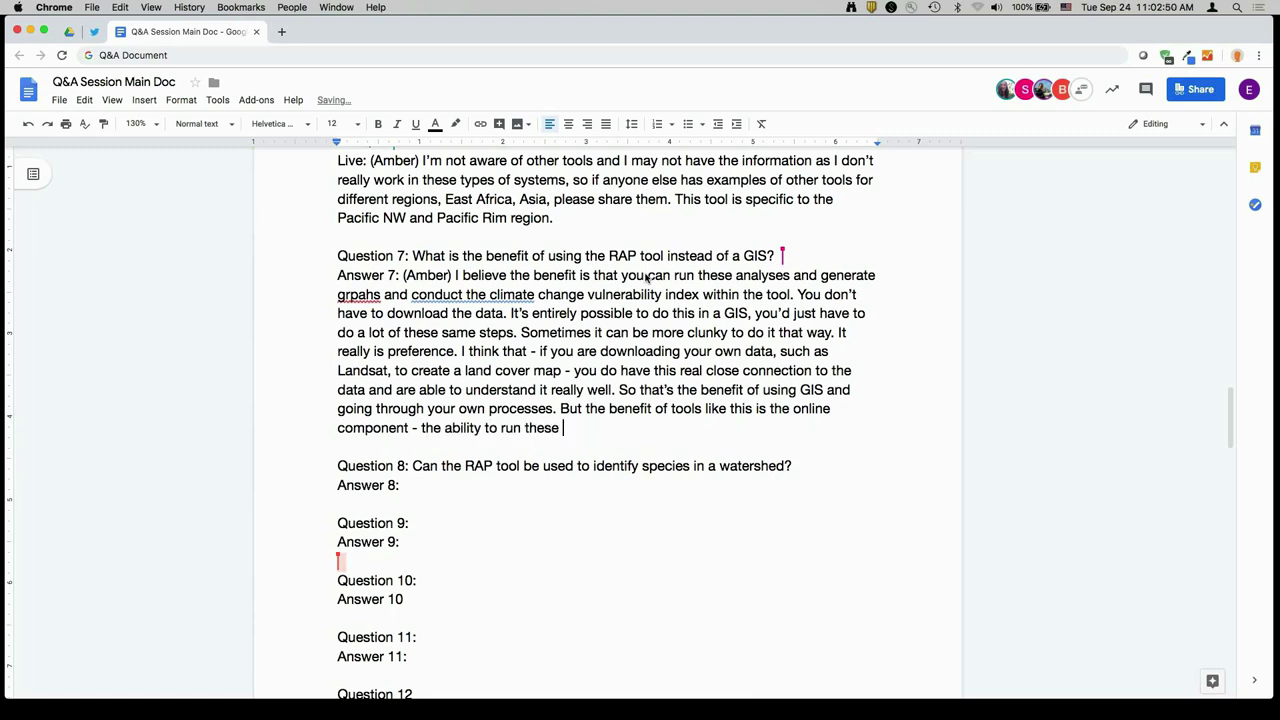
type("analyses withouth and")
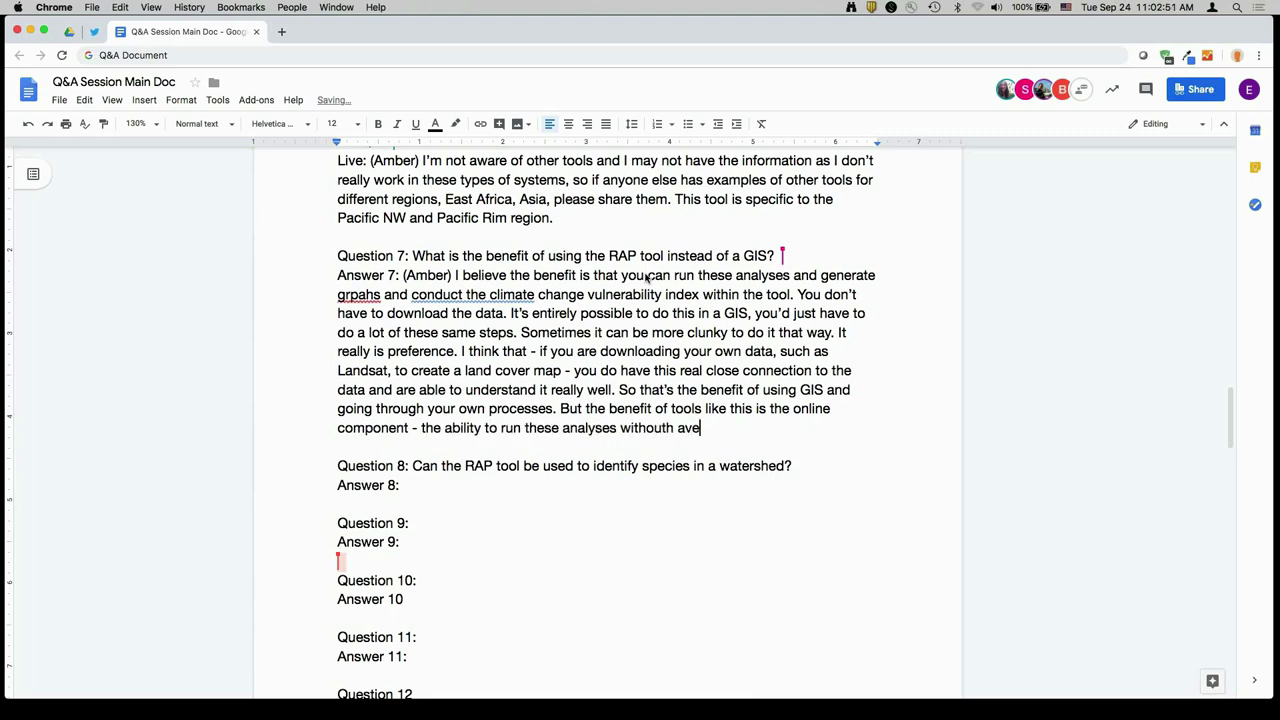
key("BackSpace")
key("BackSpace")
key("BackSpace")
key("BackSpace")
key("BackSpace")
type("having to go through a lot ")
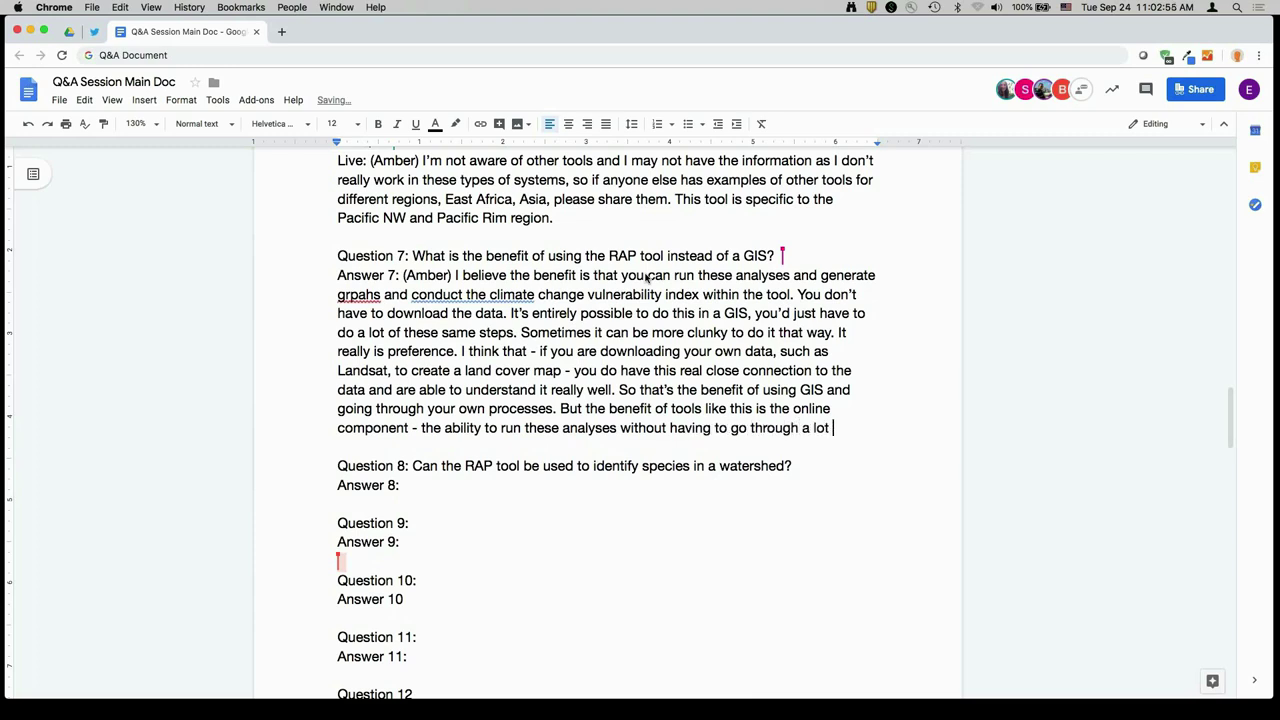
type("of complicated steps t")
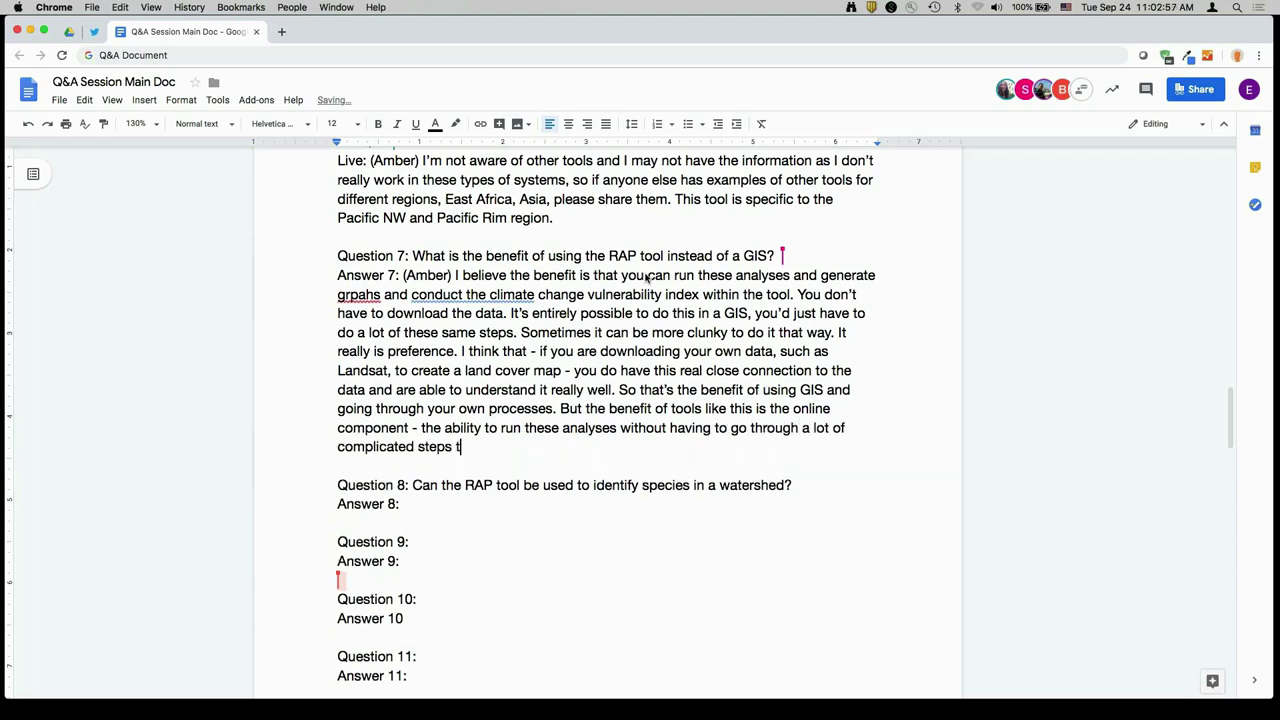
type("hat can take a lot of ")
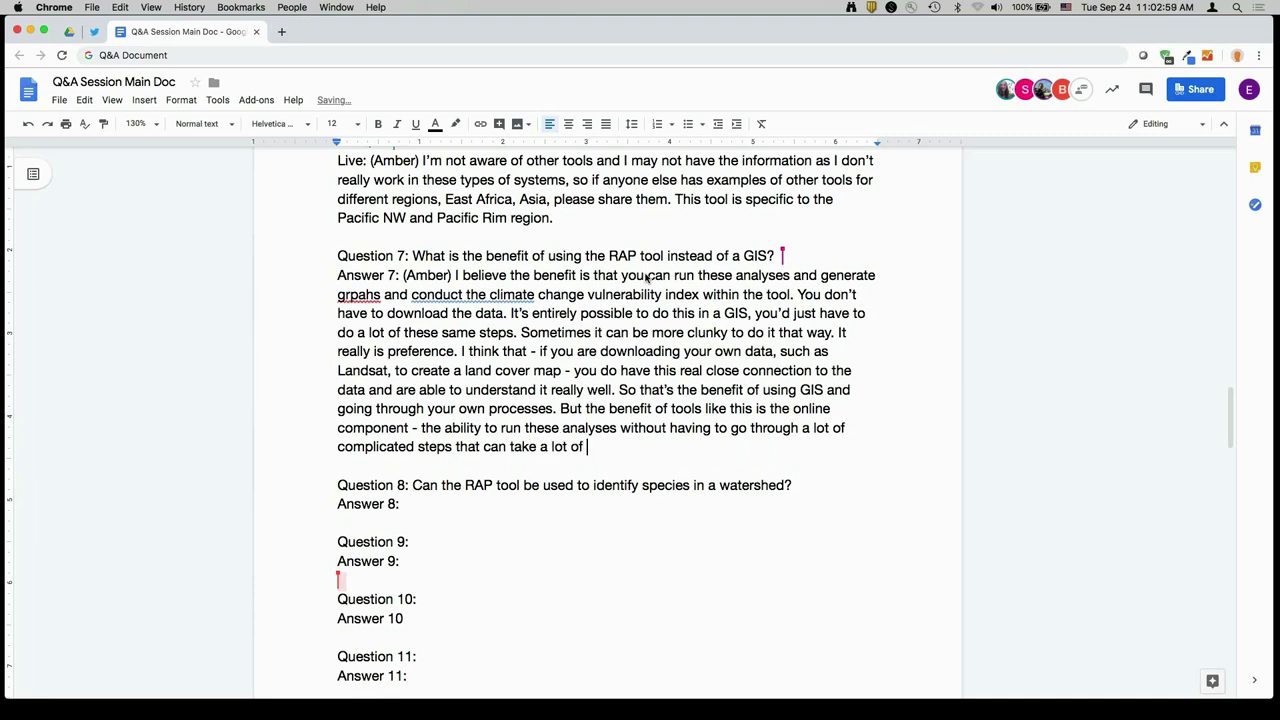
type("time and use a lot of ")
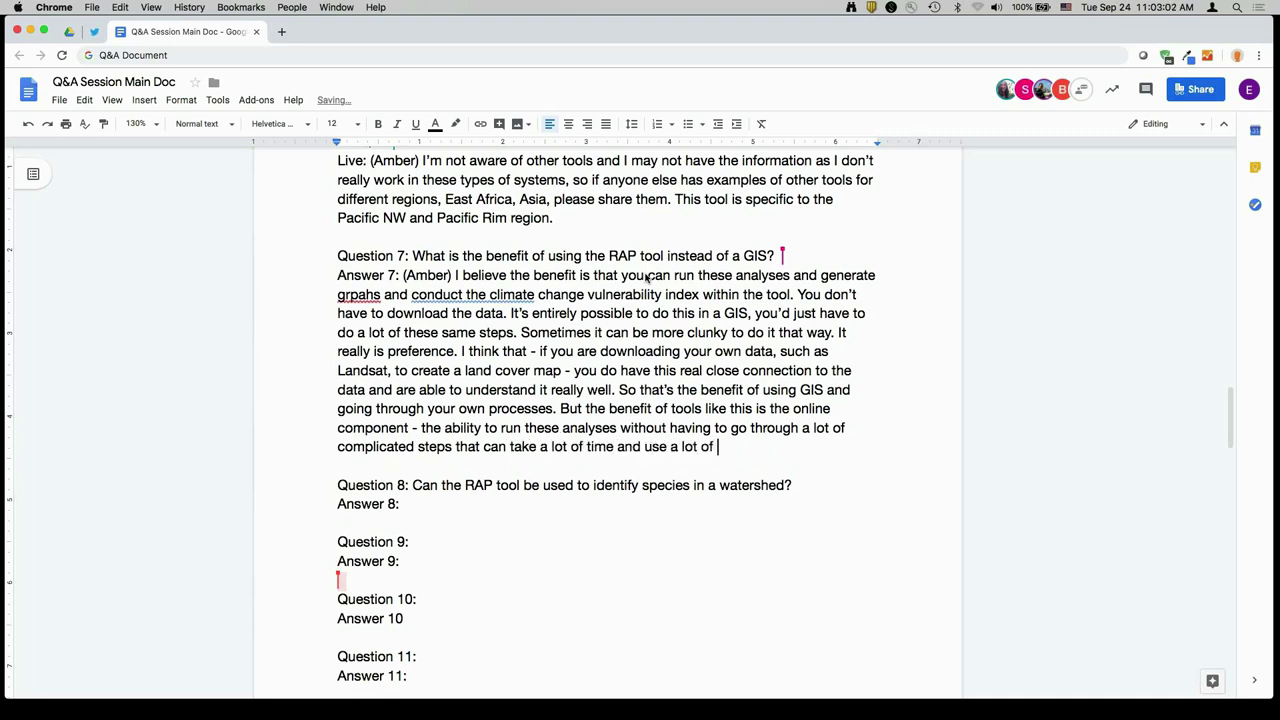
type("space on your computer.")
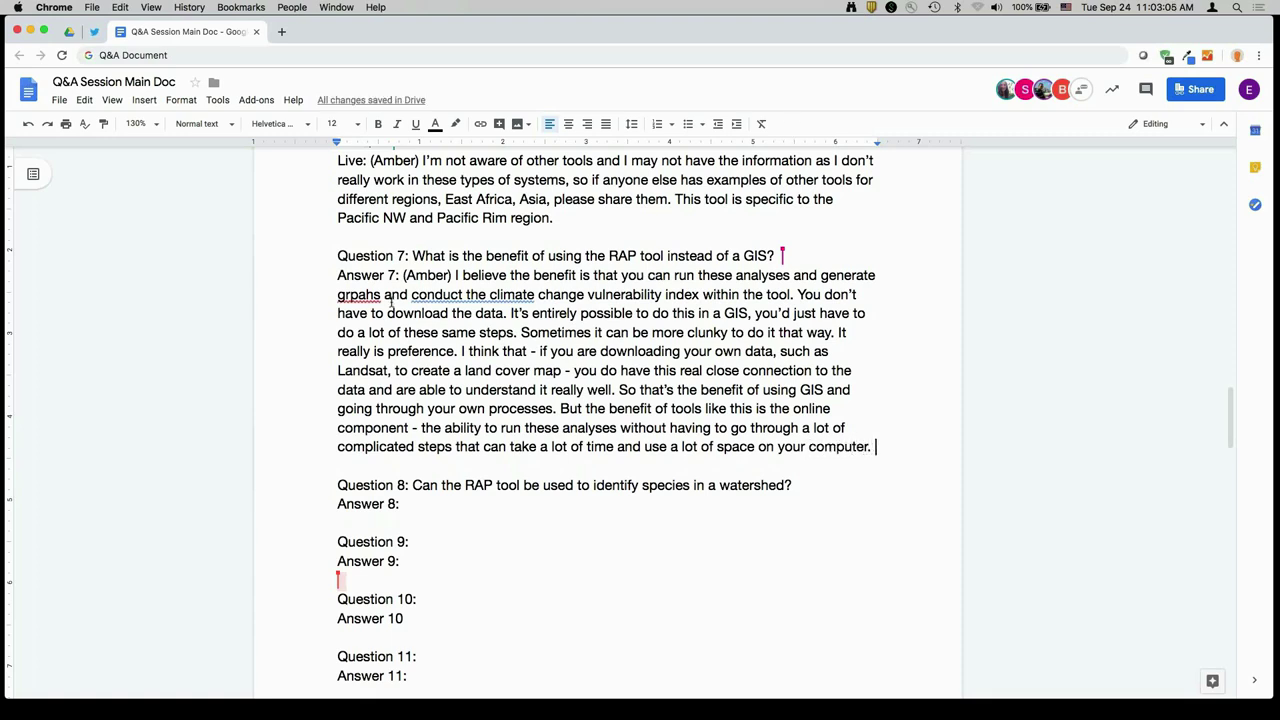
Correct 'grpahs' to 'graphs' in Answer 7 and begin Answer 8 with the presenter's name tag.
double_click(343, 296)
type("graphs")
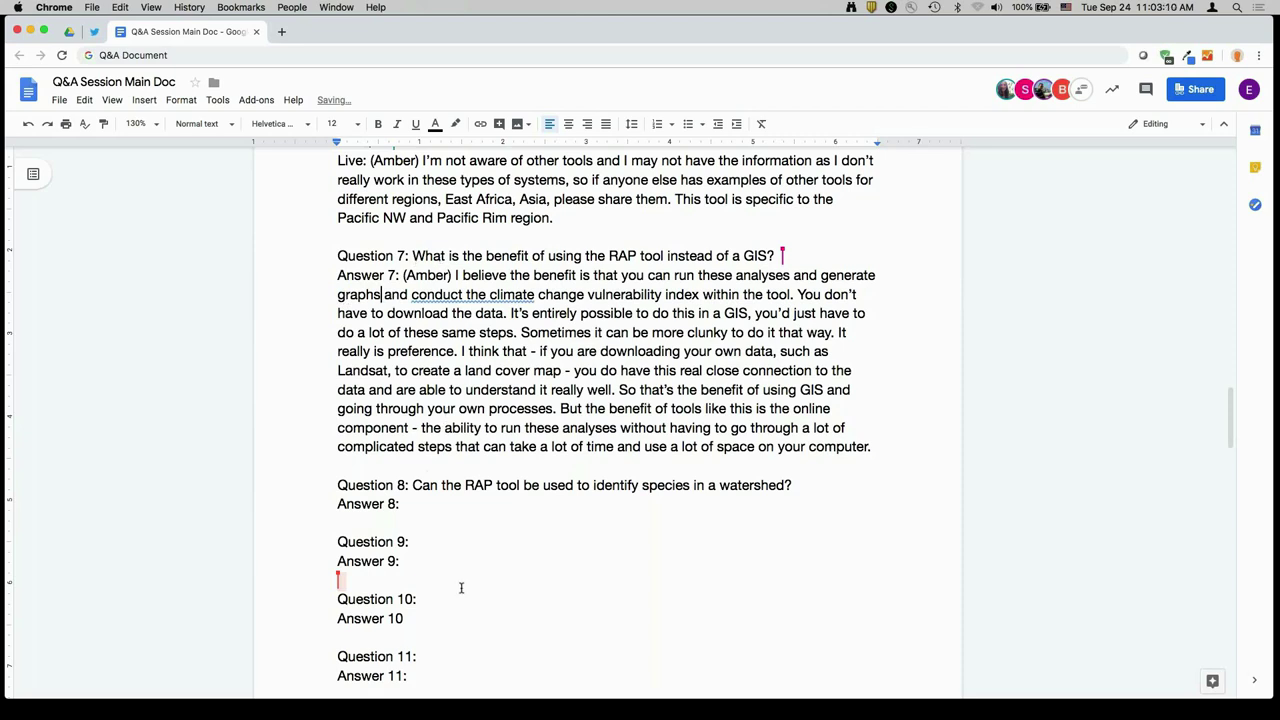
type("(Amber)")
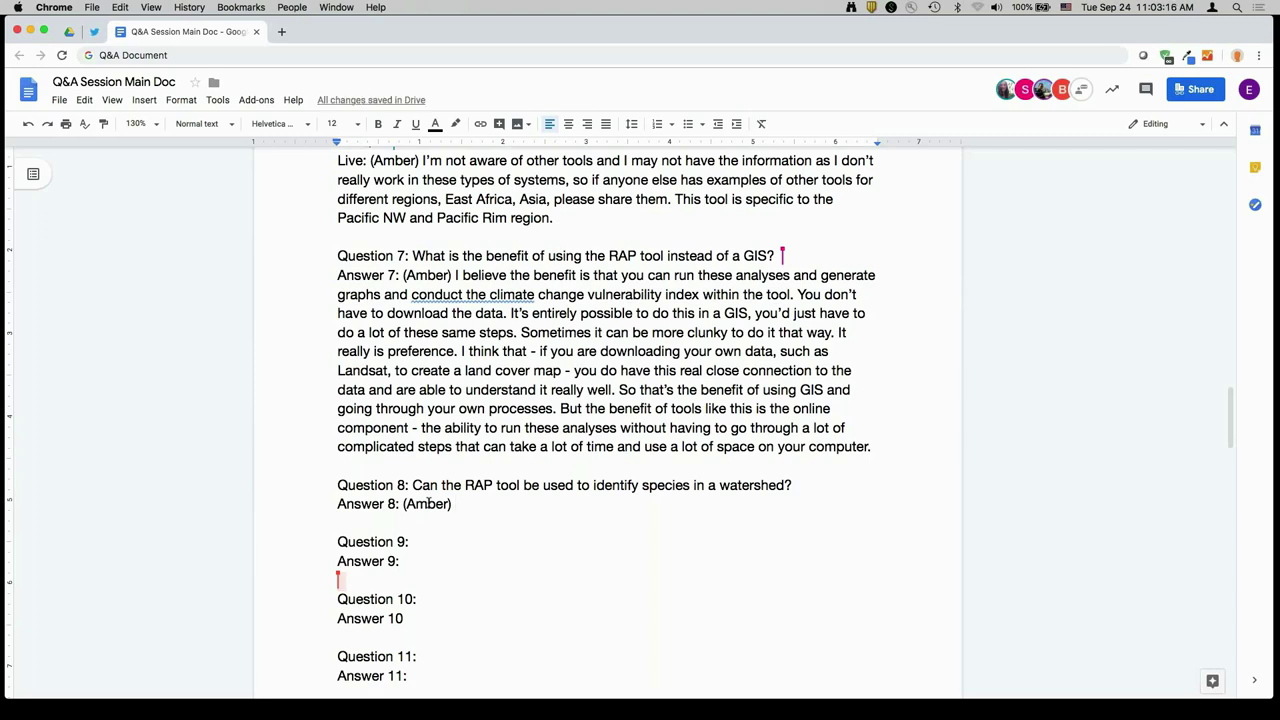
Write Answer 8: 'Not that I'm aware of'; the RAP tool ingests your species data but focuses on salmonoids.
type("Not tha")
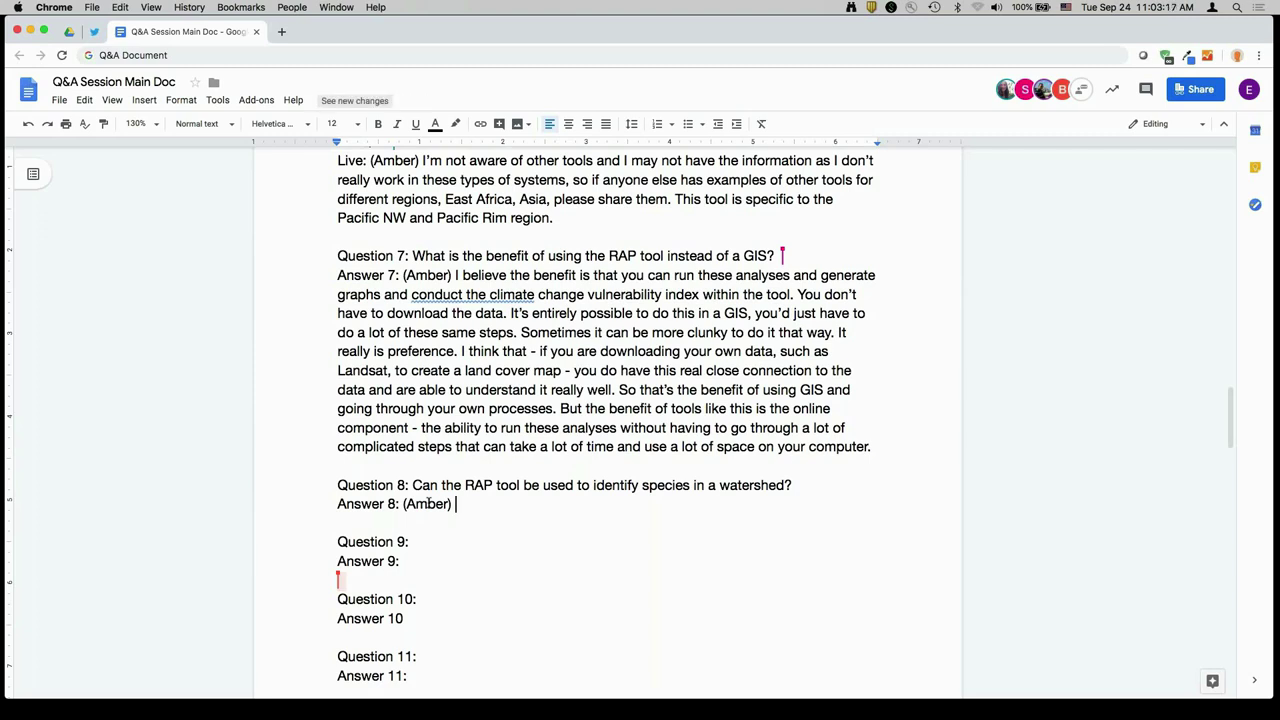
type("t I'm aware of. The RAP ")
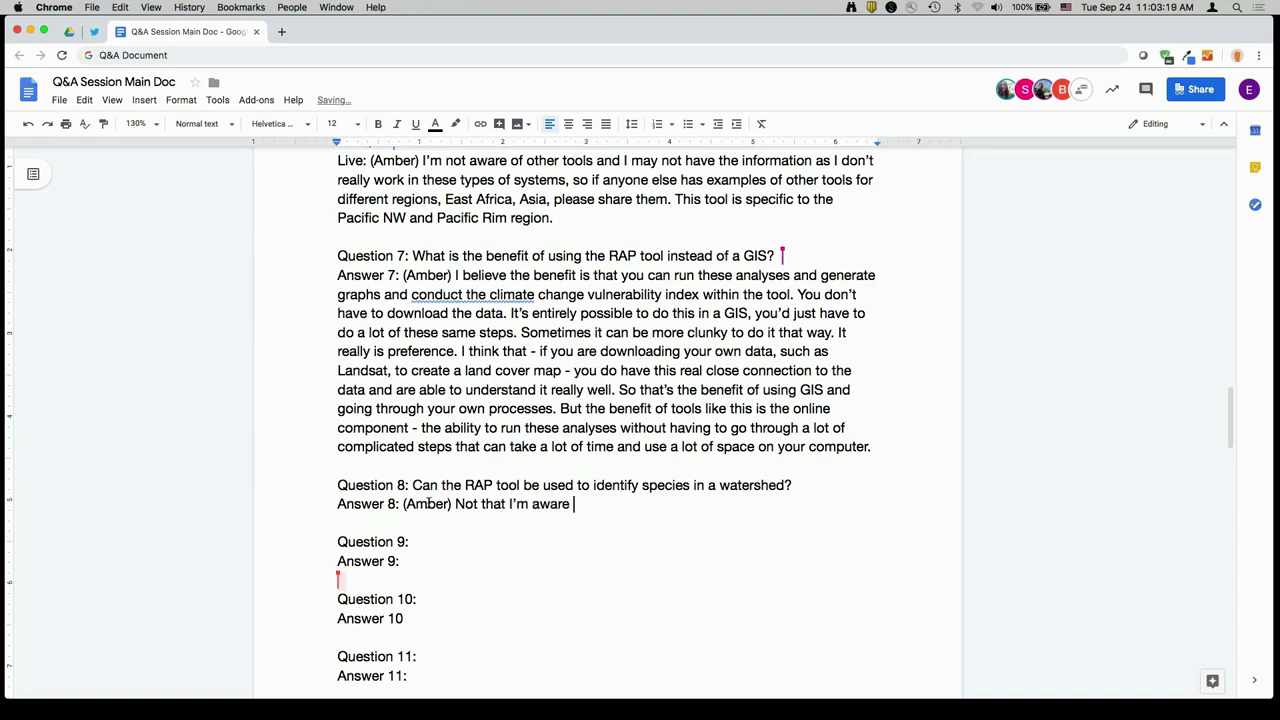
type("tool can in")
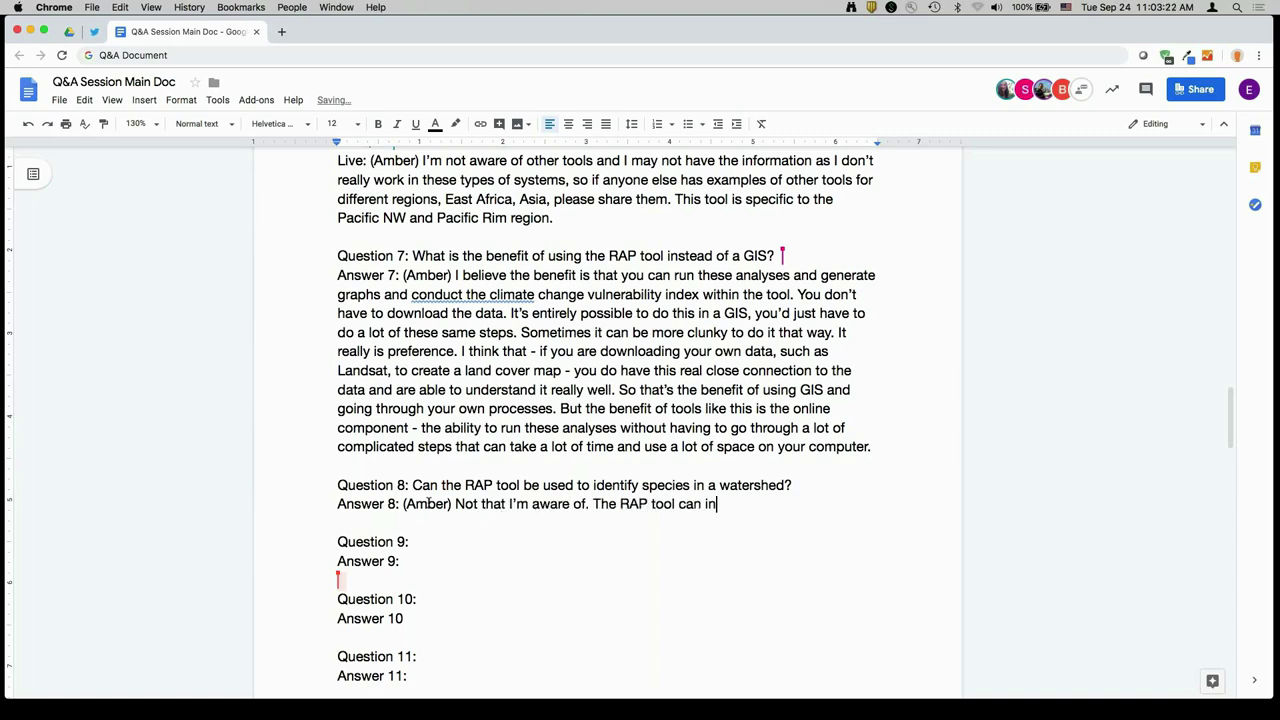
type("gest your own data about s")
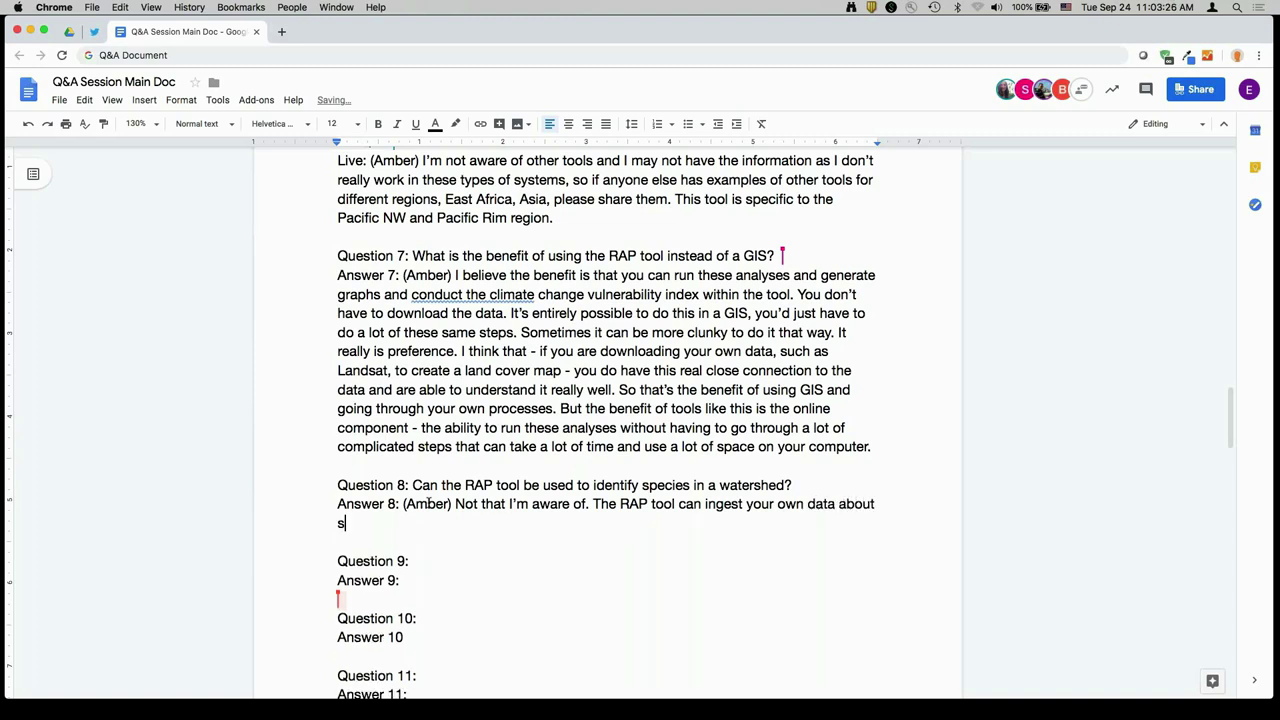
type("pecies in the region if yo")
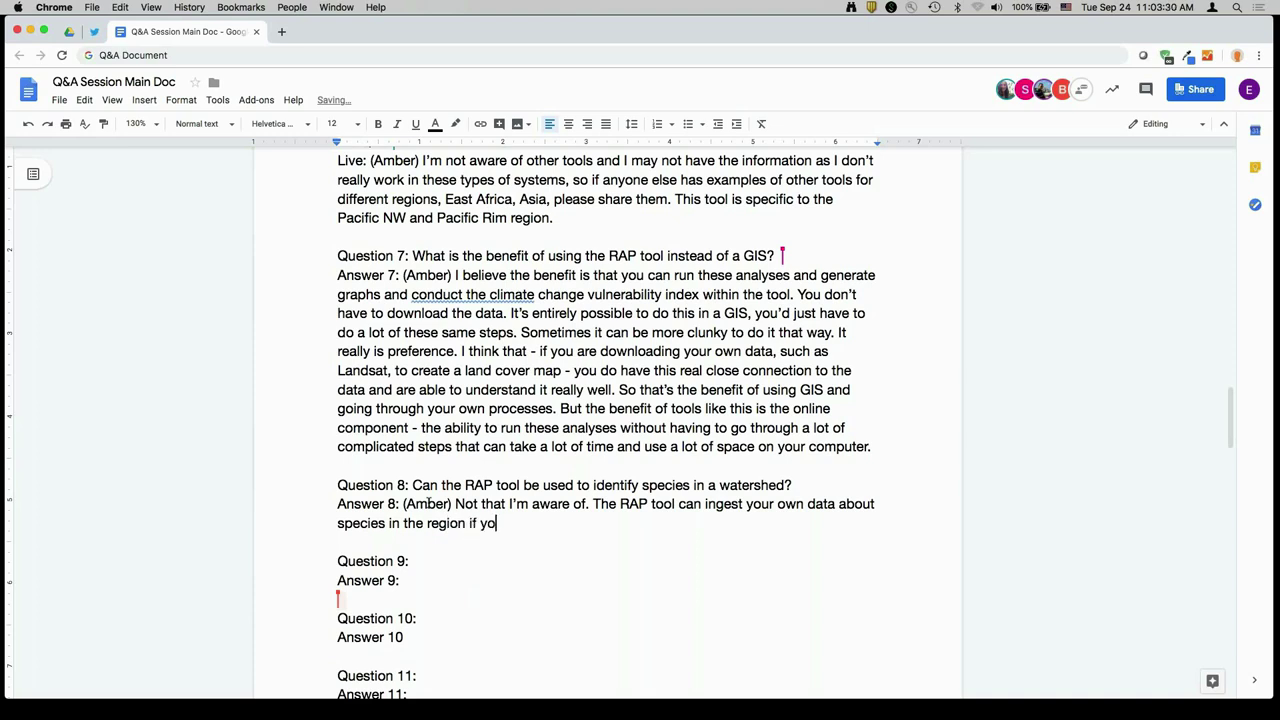
type("u're interested in condu")
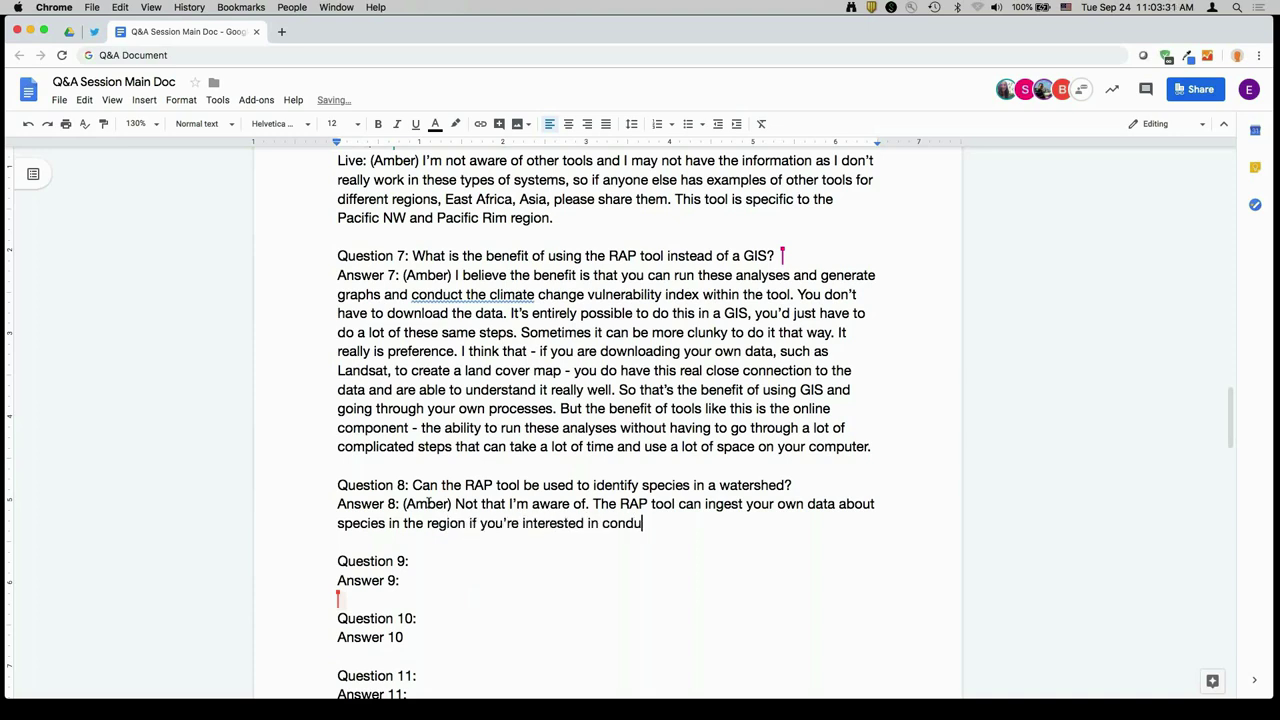
type("cting something like th")
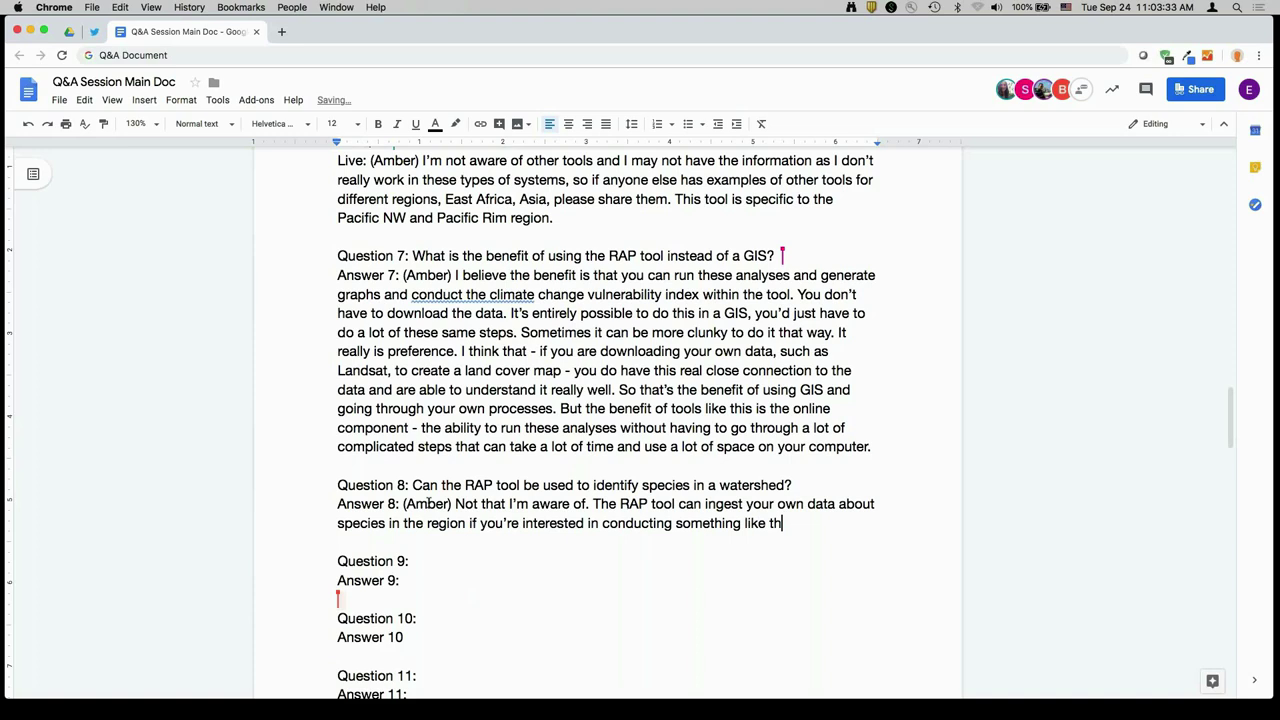
type("e climate change ")
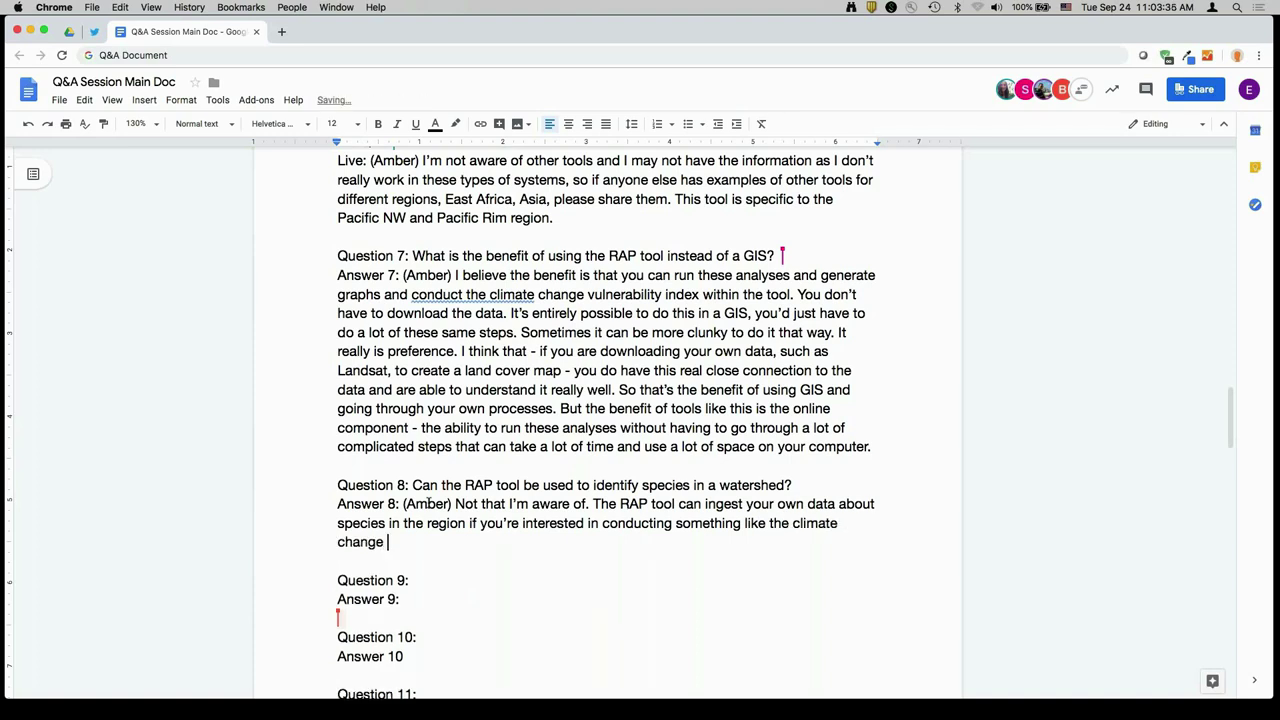
type("vulnerability assessm")
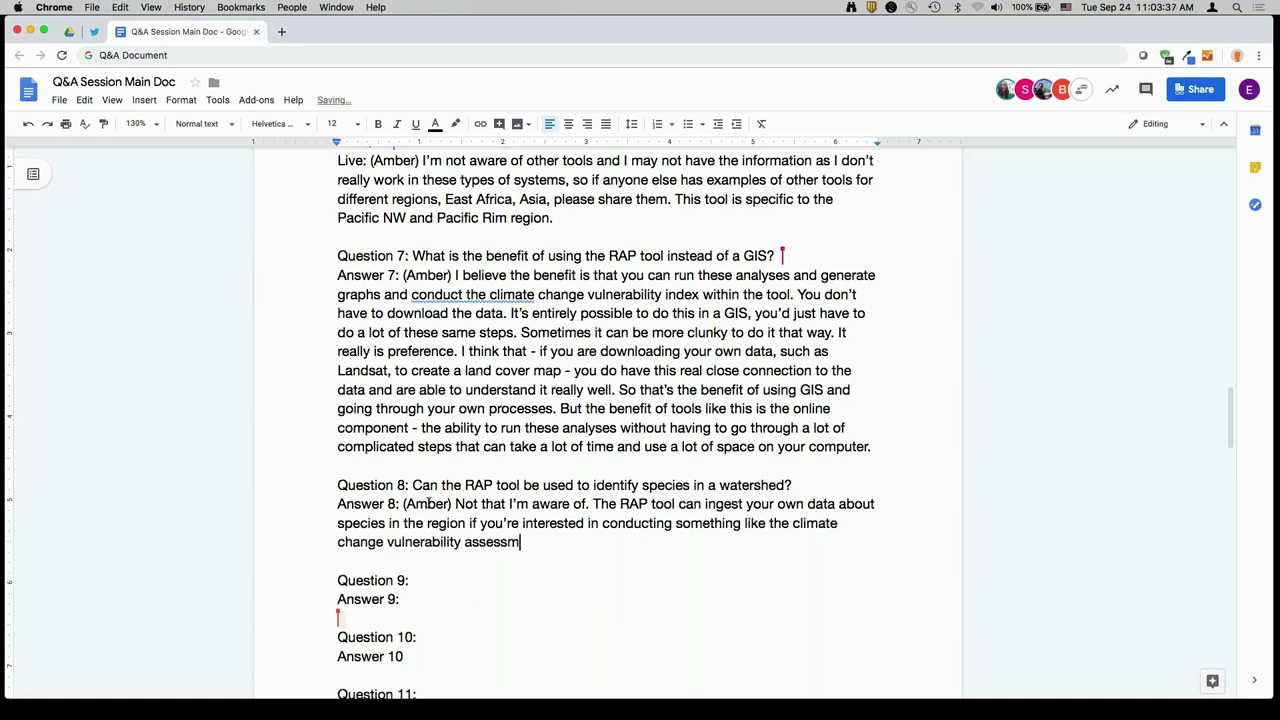
type("ent. But I don't believe")
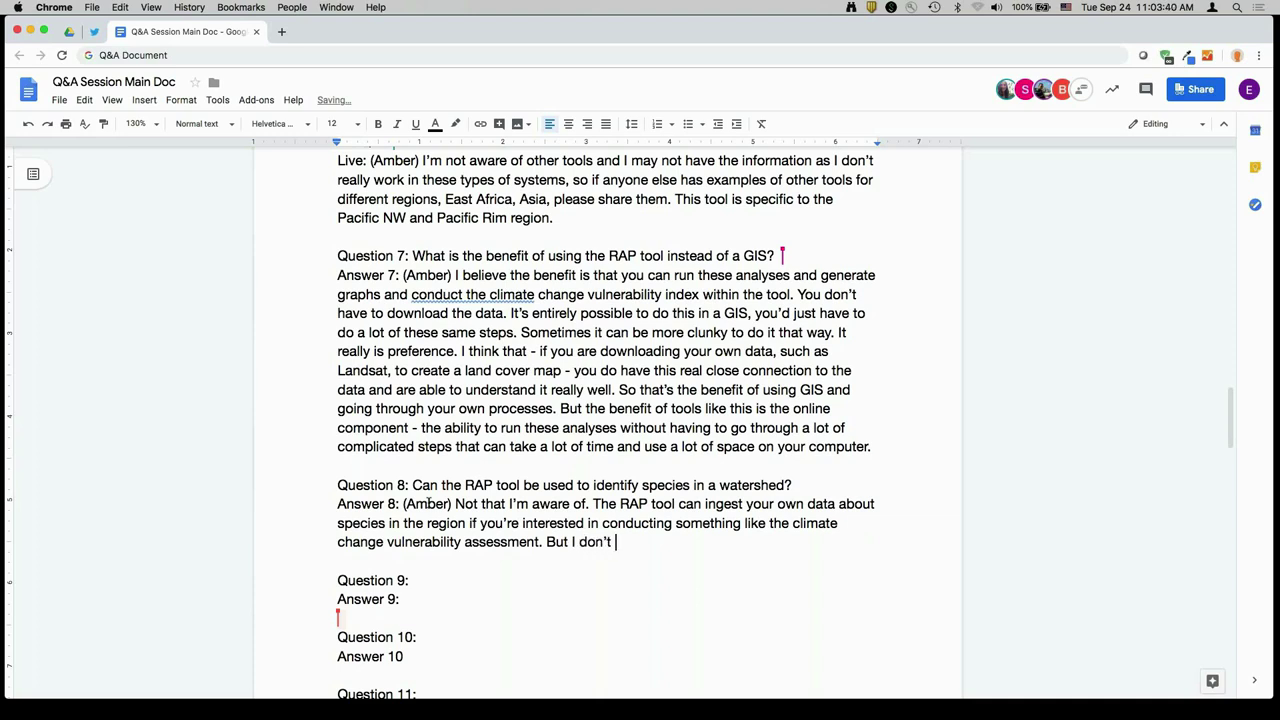
type(" they have a libr")
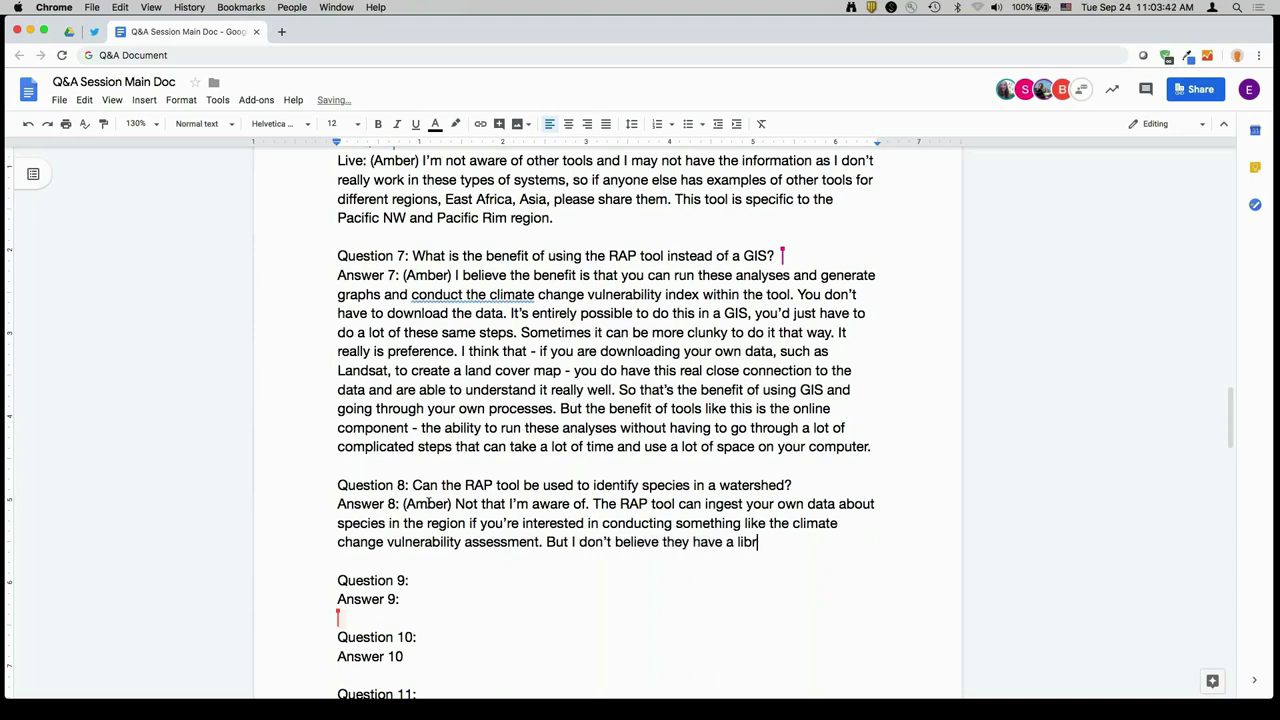
type("ary of DNA markers or species mar")
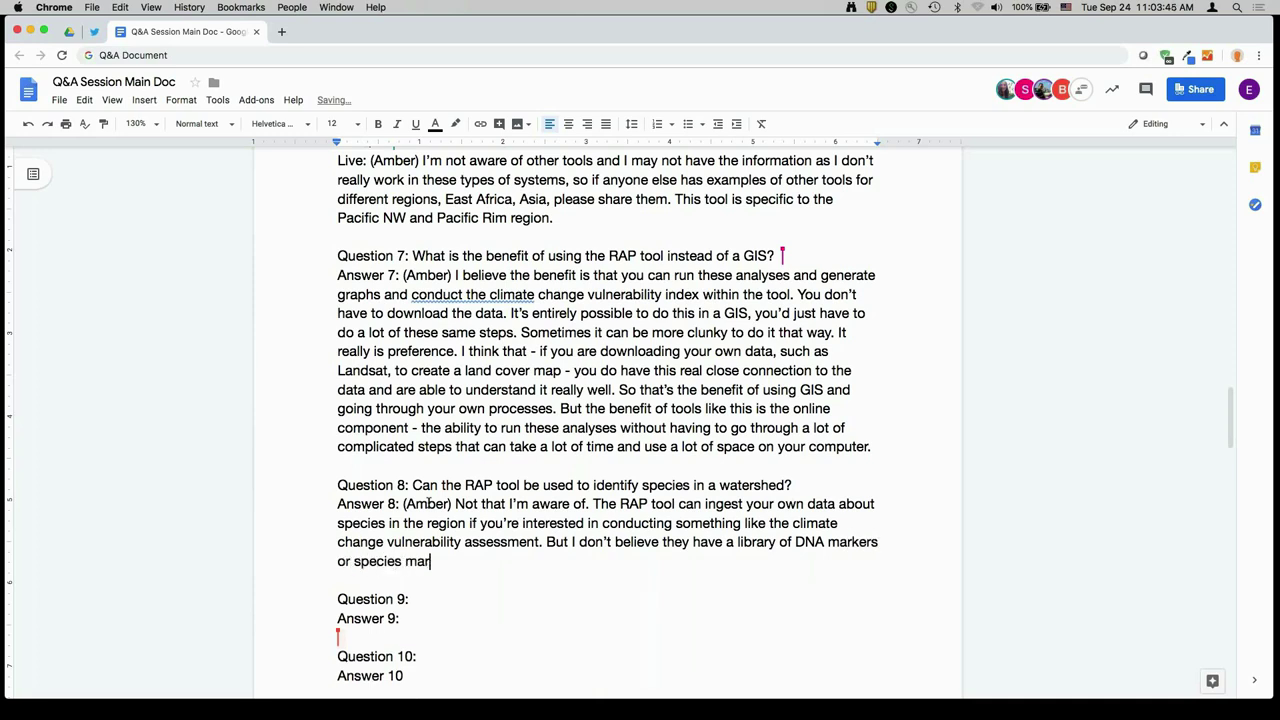
type("kers for this region ")
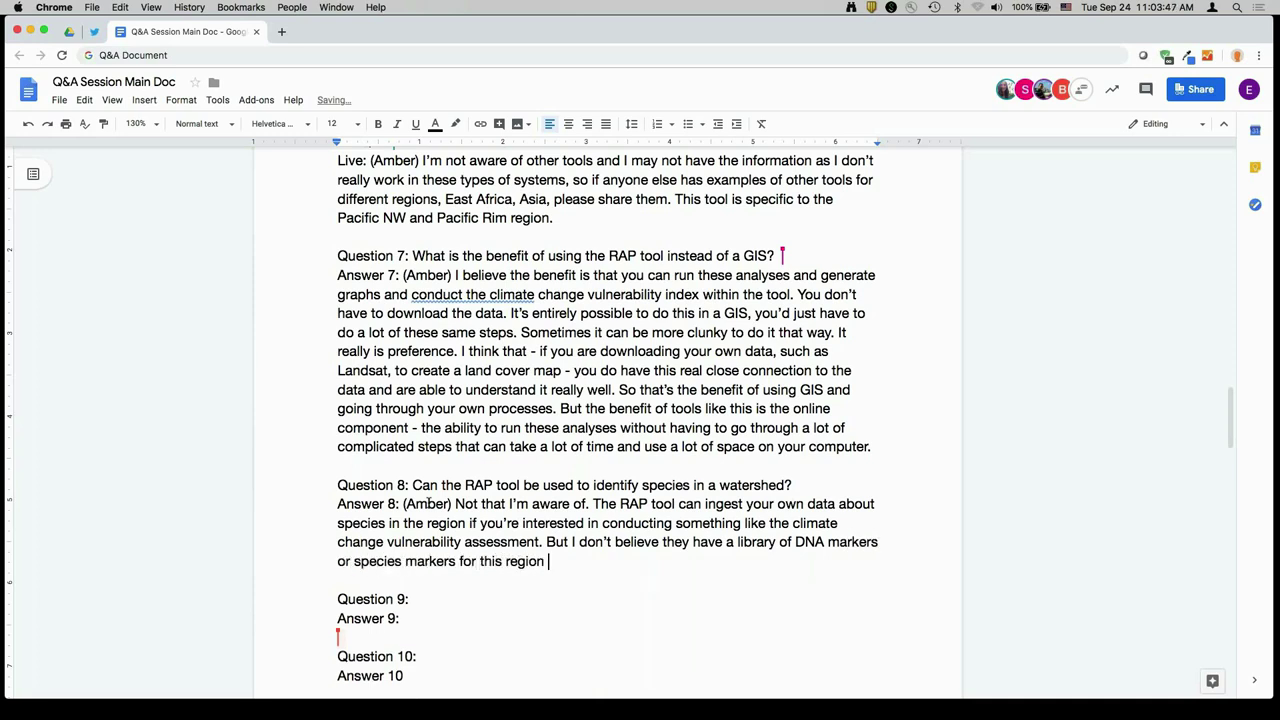
type("within the tool ite")
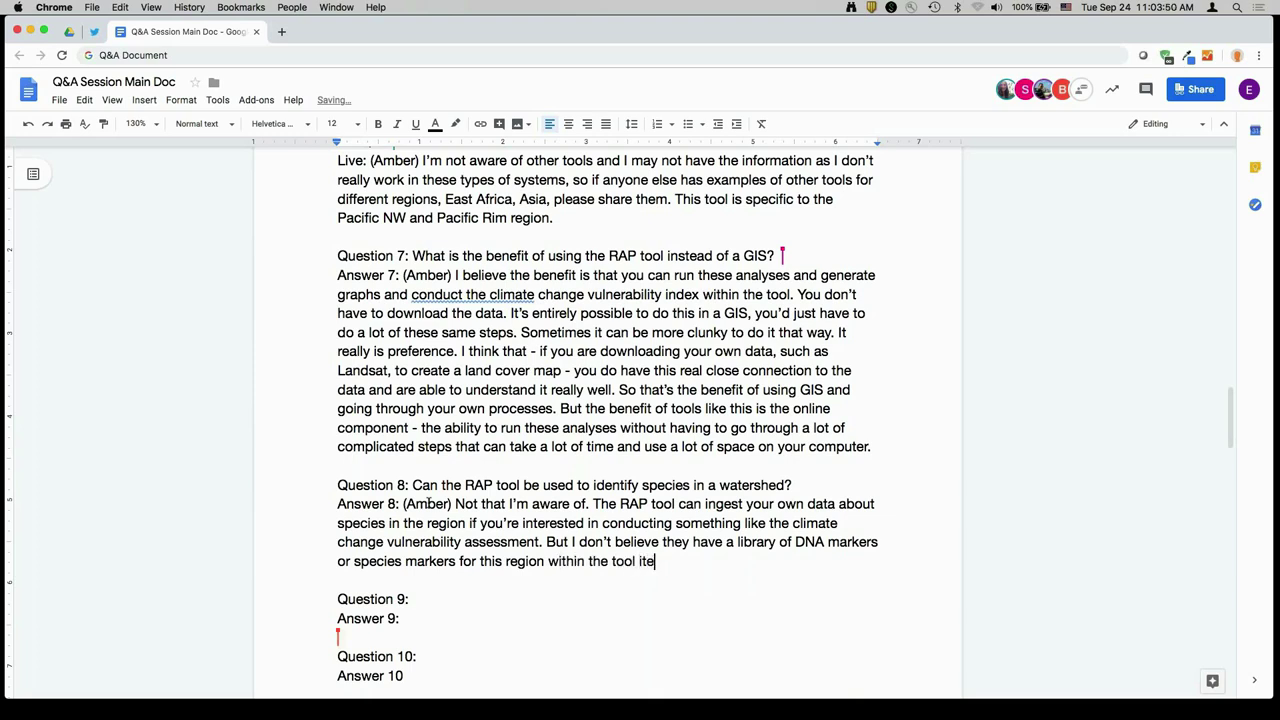
key("BackSpace")
type("self. I would refer to the website fo")
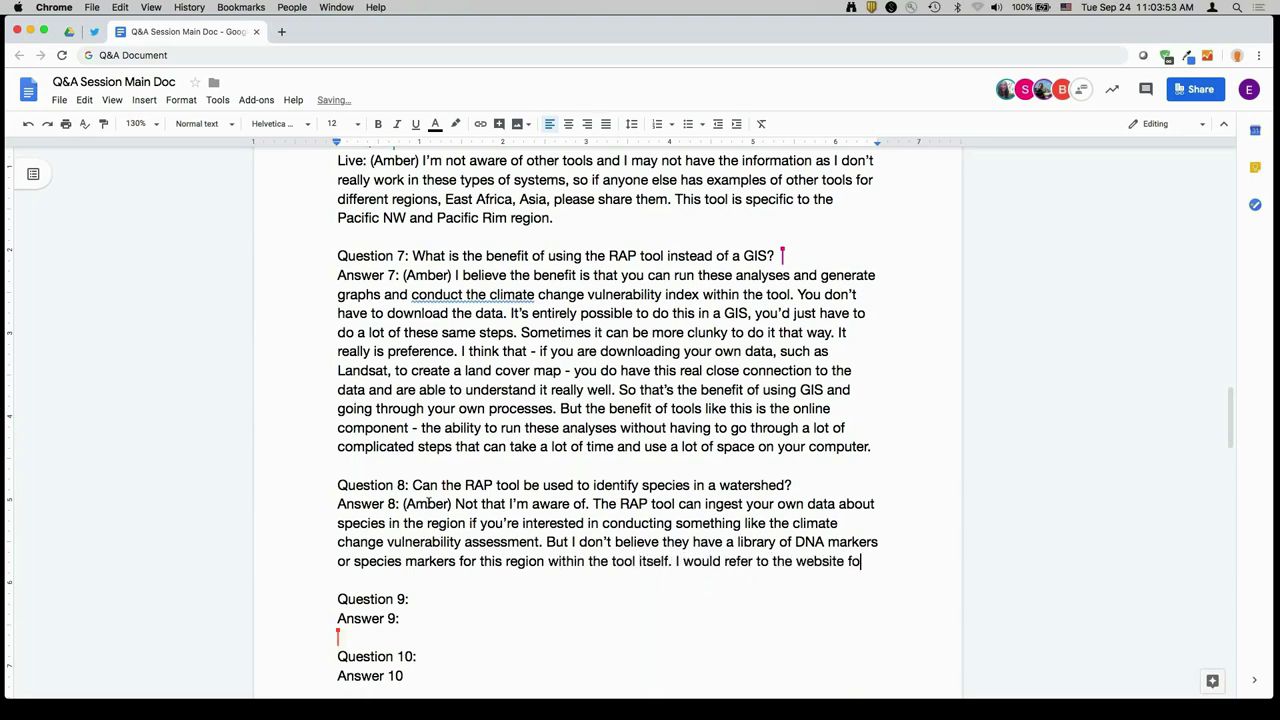
type("r clarification, bu")
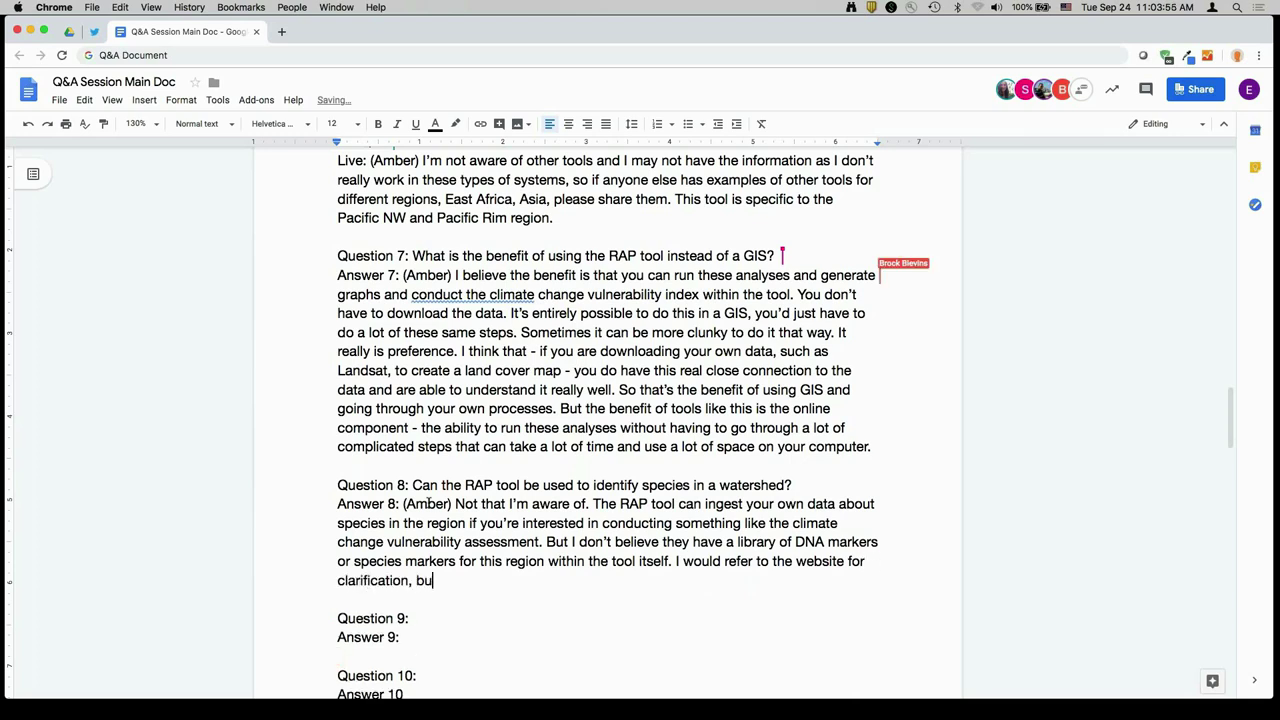
type("t I kndon't bel")
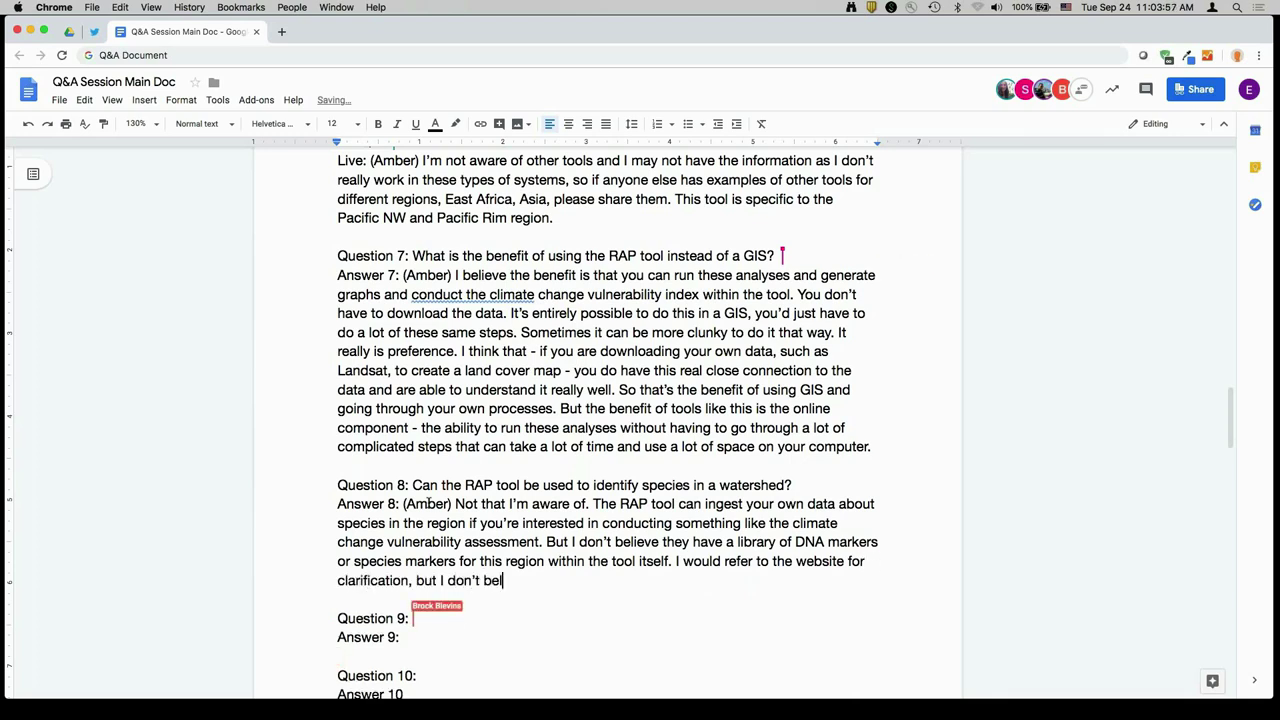
type("ieve the tool is d")
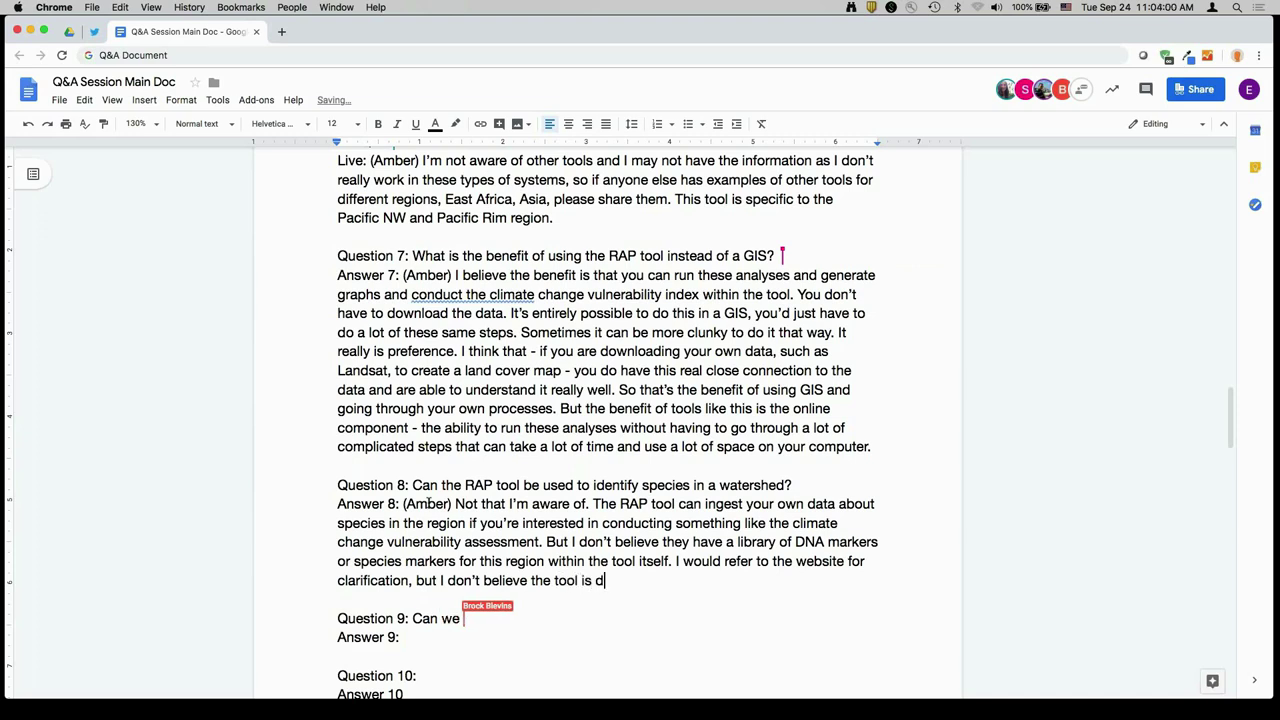
type("esigned to identif")
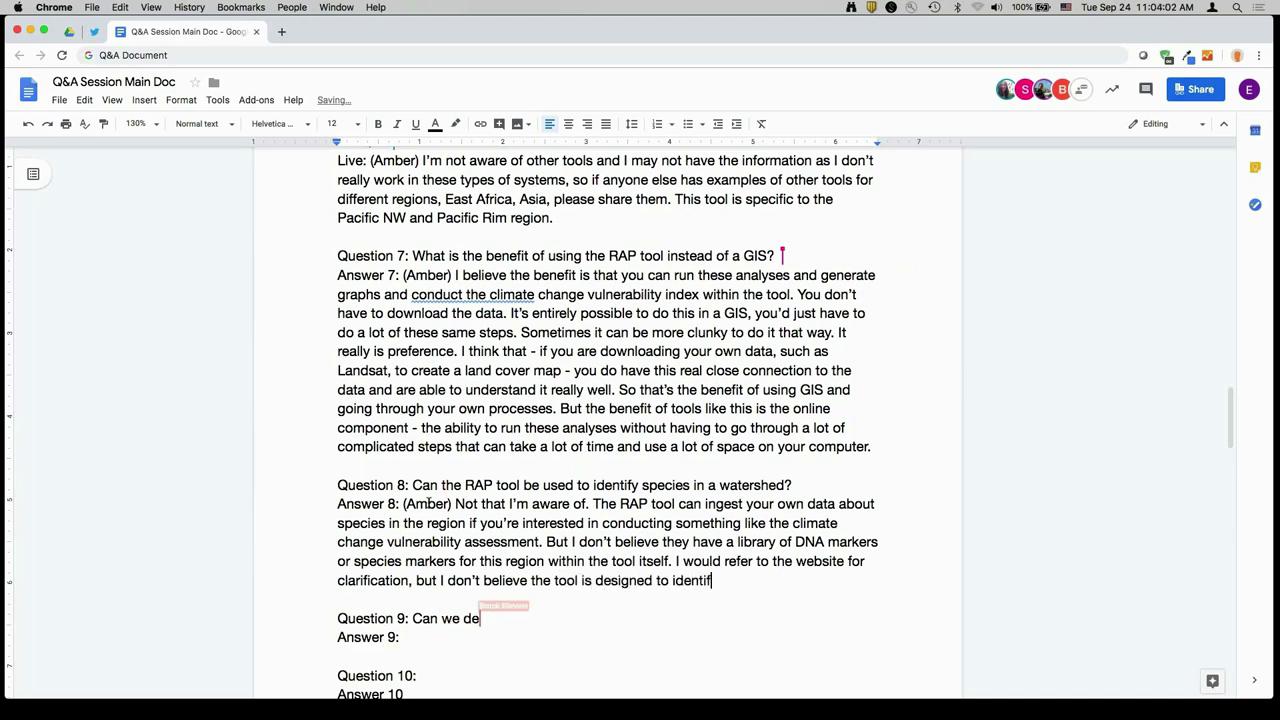
type("y many specie")
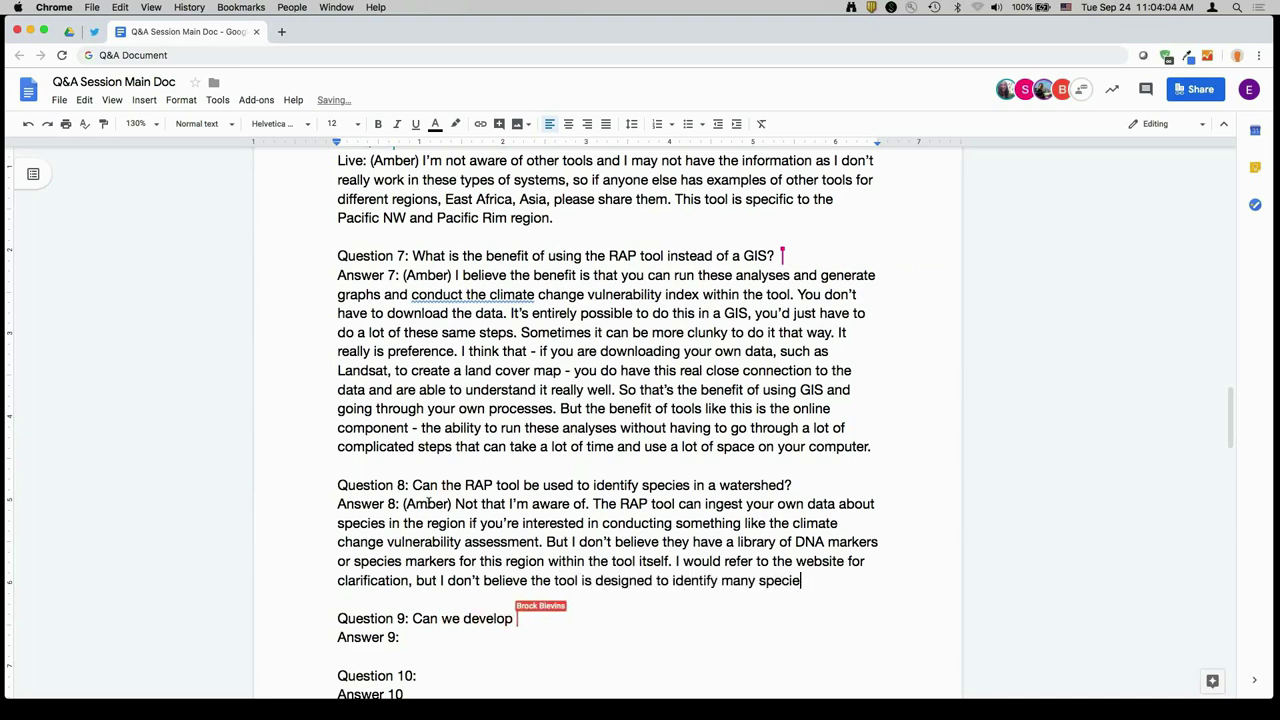
type("s in the region. I beli")
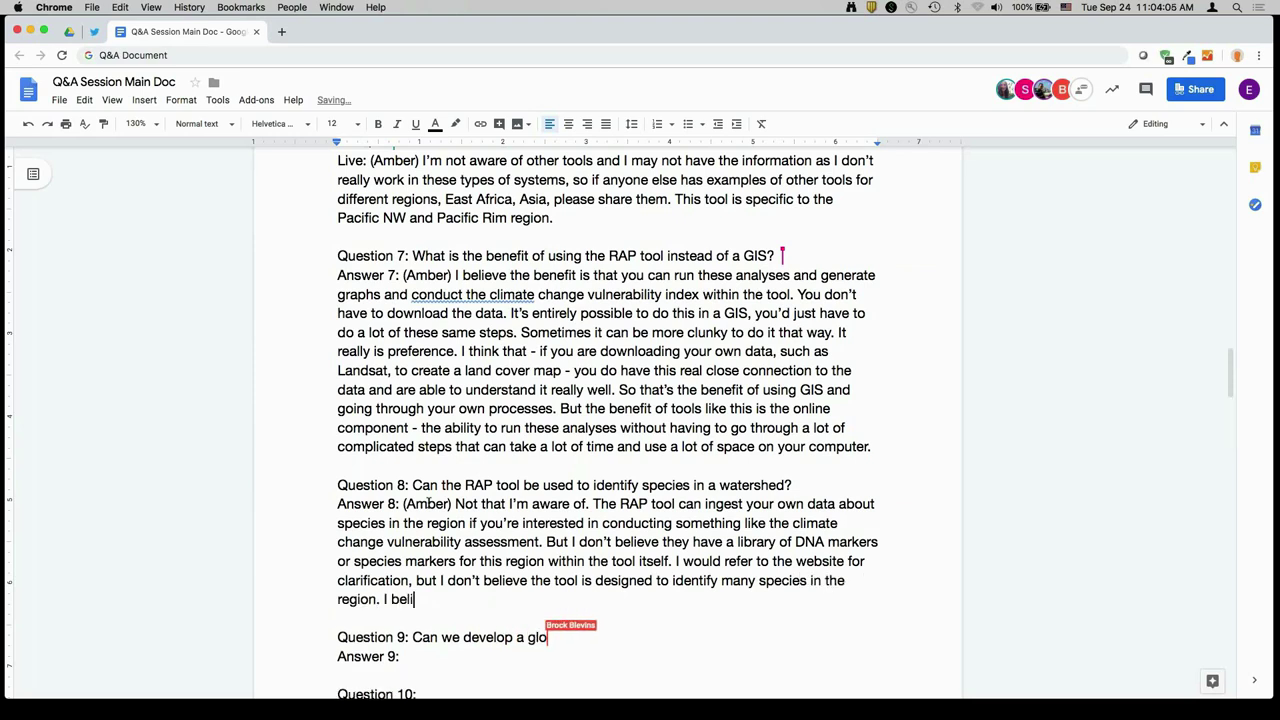
type("eve it's meant to focus on sal")
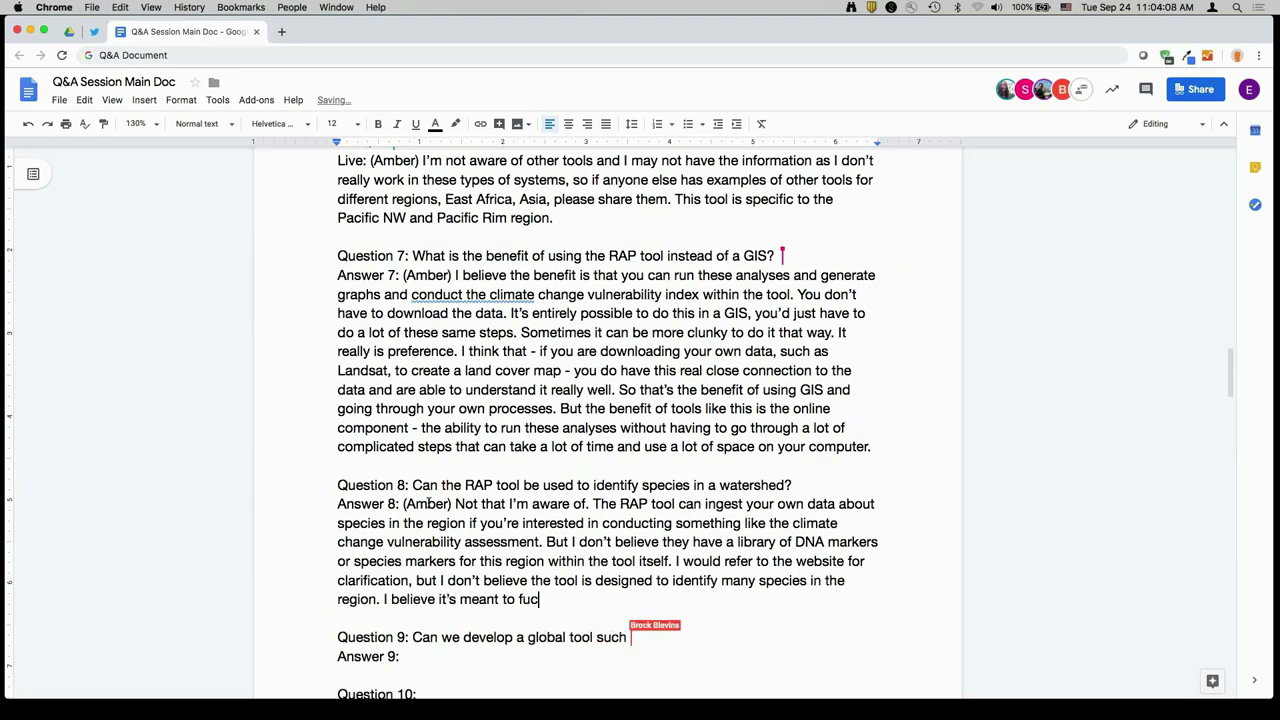
type("monoids.")
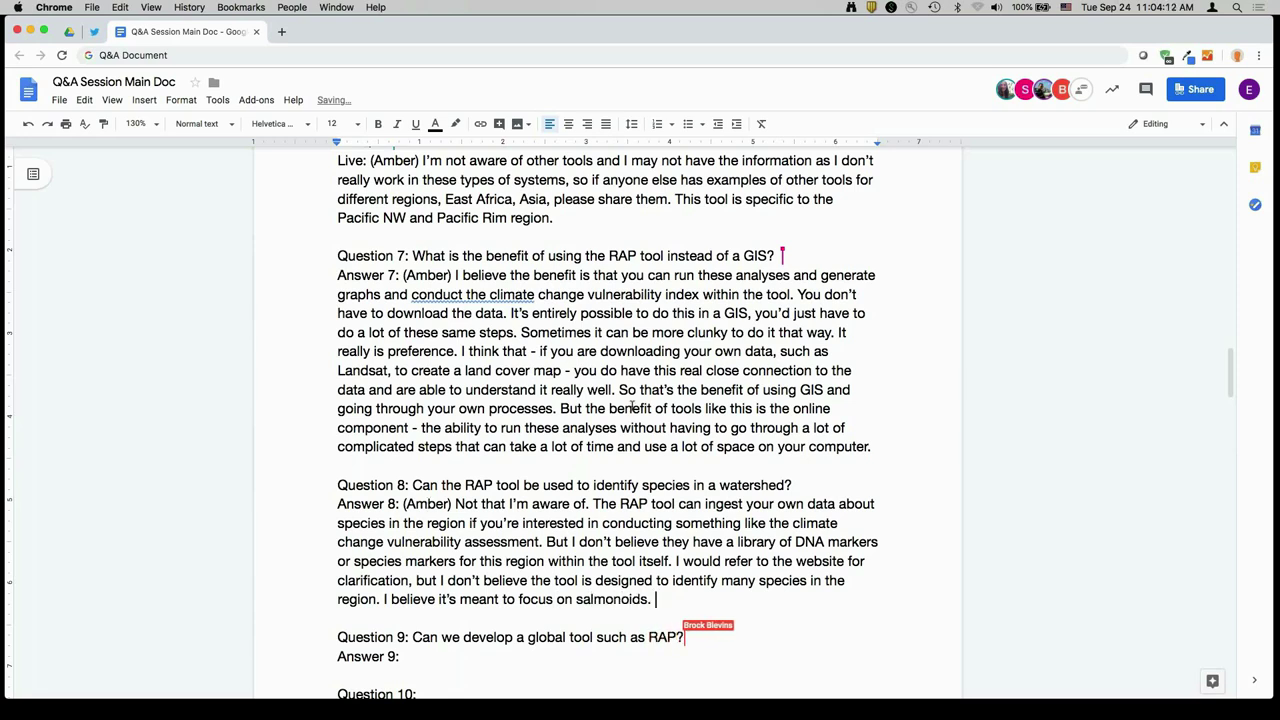
Overwrite 'index' after 'vulnerability' in Answer 7 with 'assessment'.
double_click(632, 294)
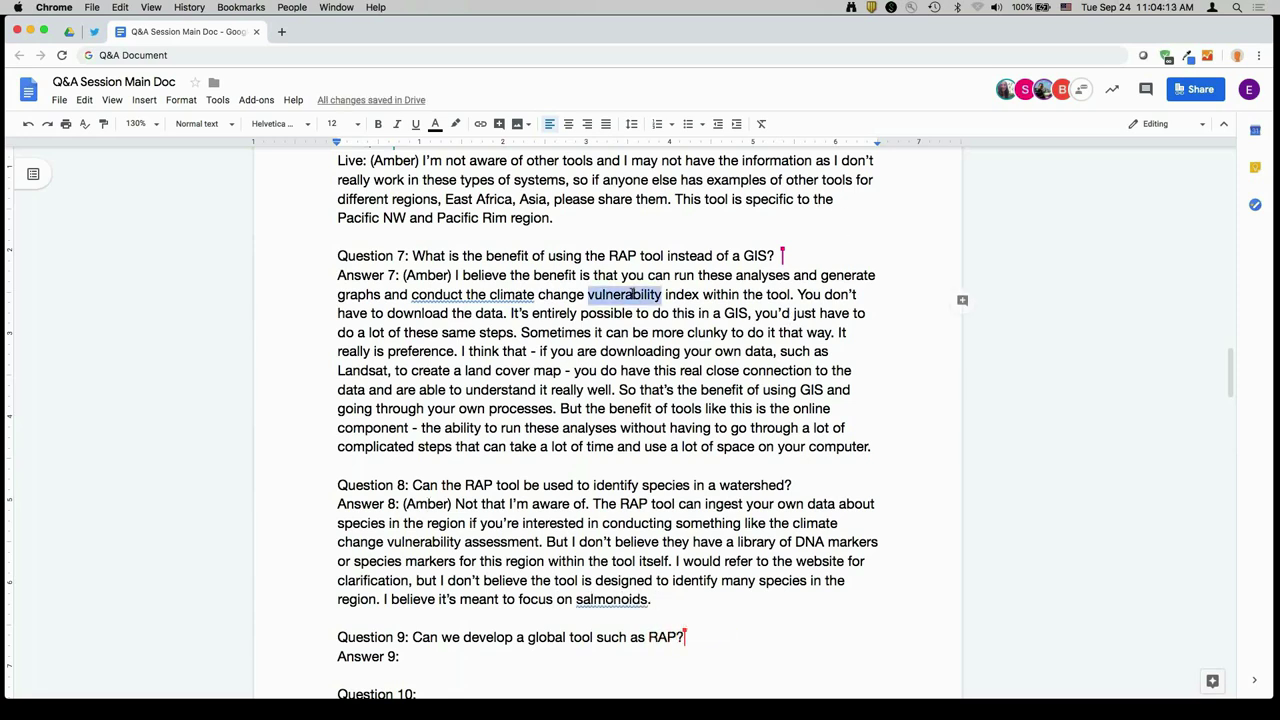
key("ctrl+x")
key("ctrl+z")
key("Right")
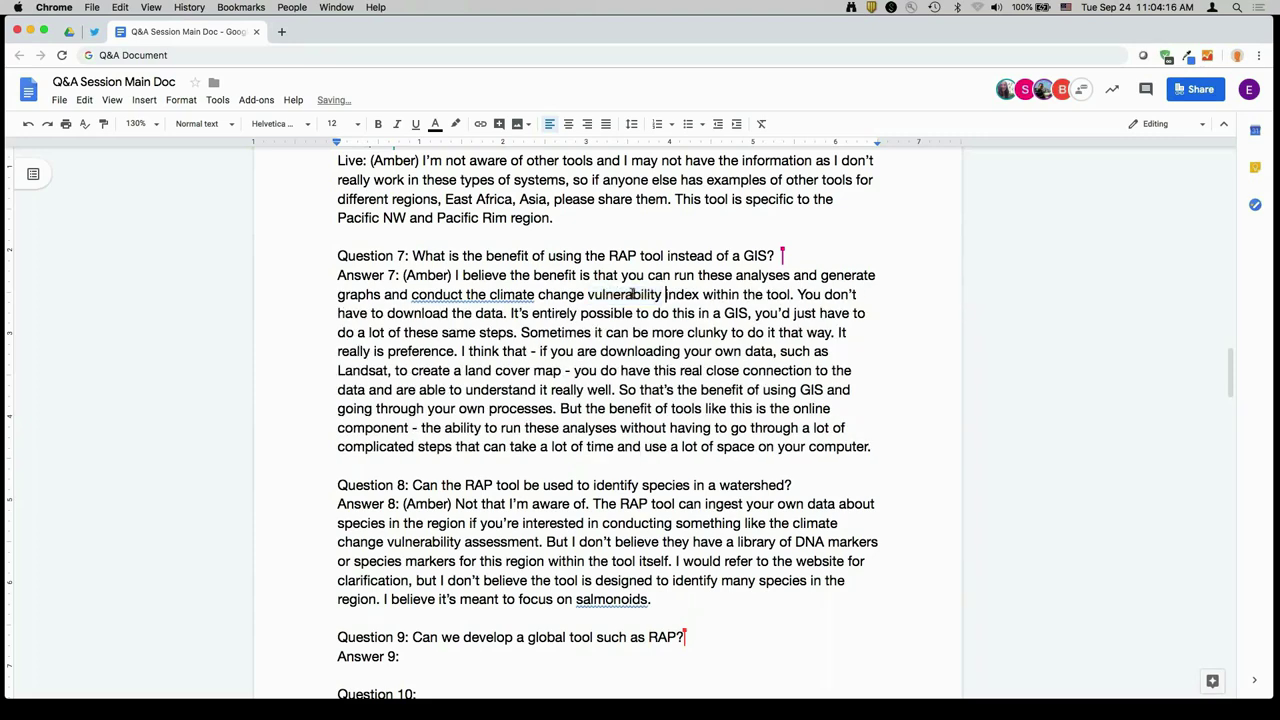
key("alt+shift+Right")
type("assessment")
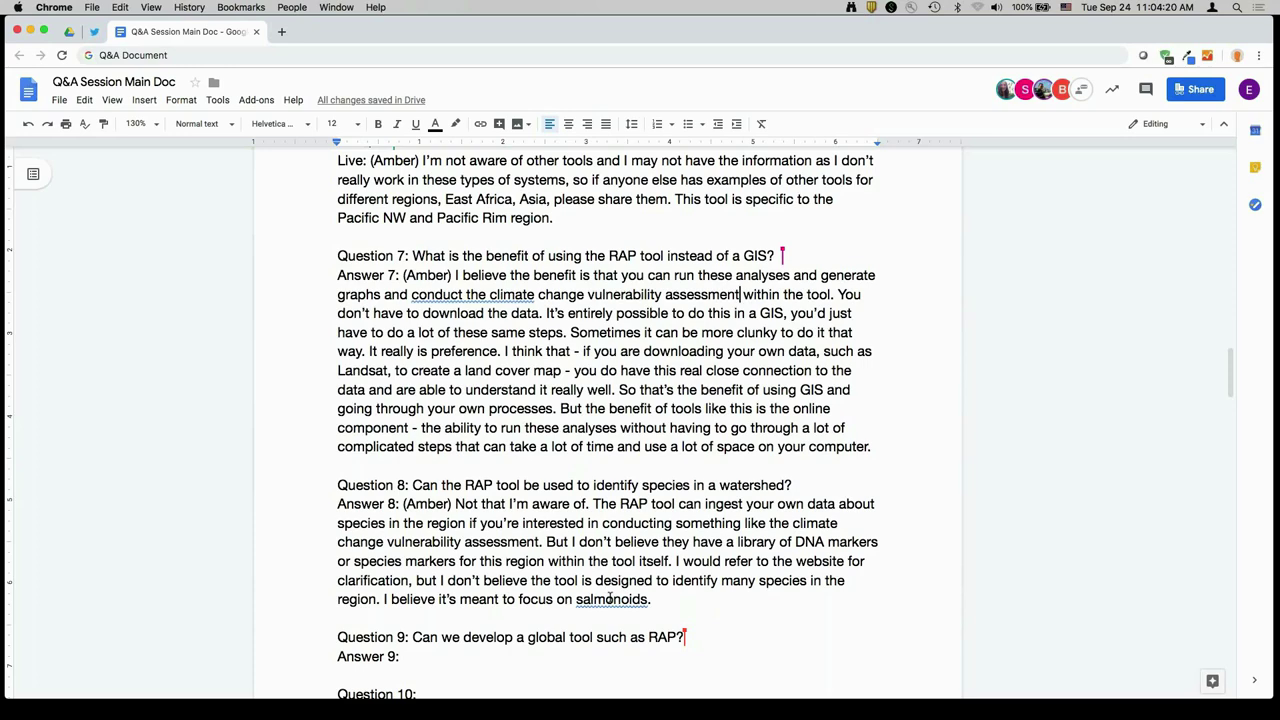
scroll(610, 598, "down", 3)
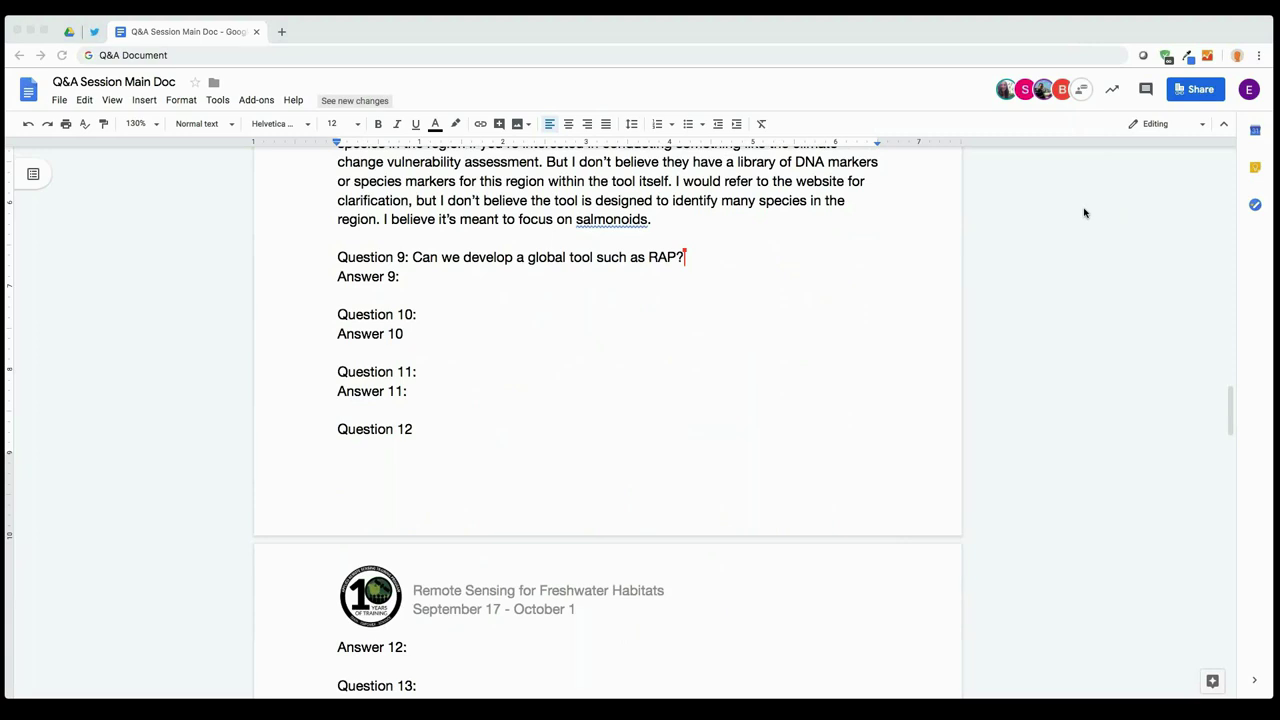
left_click(471, 277)
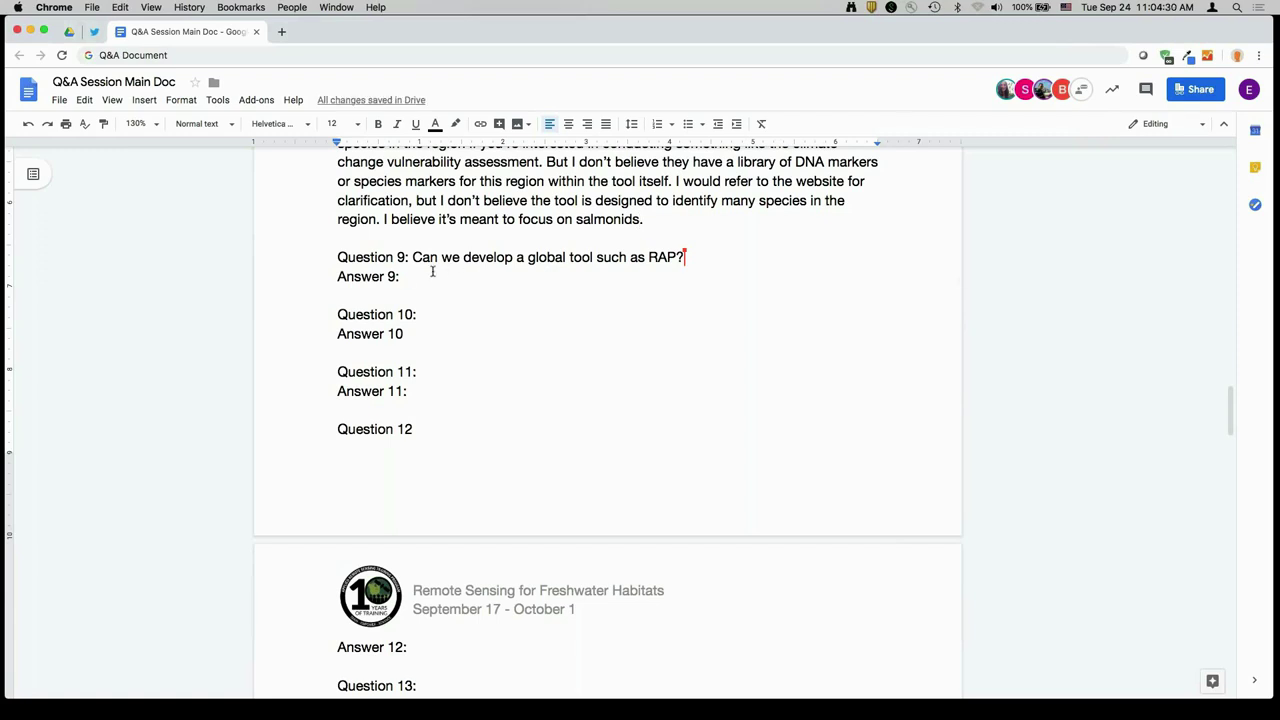
Write Answer 9: a global RAP-like tool would take much time but is possible with worldwide scientists.
double_click(432, 271)
left_click(432, 271)
type("I believe that ")
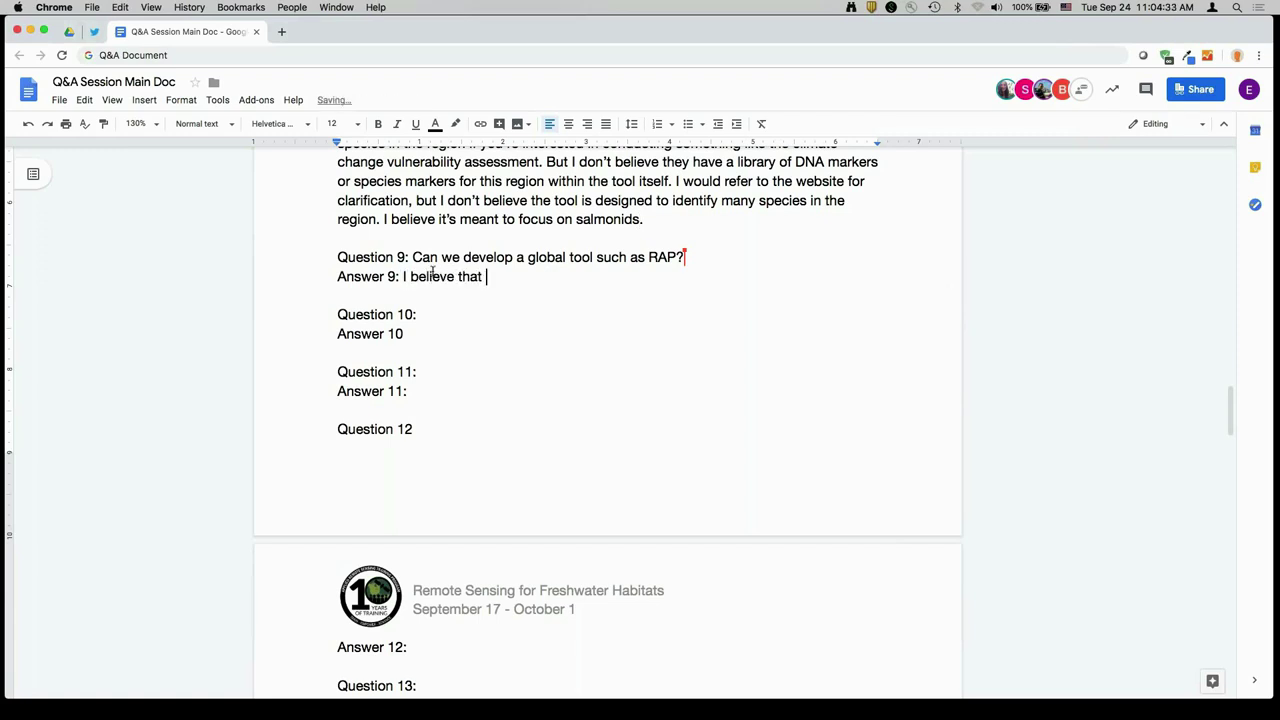
type("- it would take a lot of time. But")
type(" it's certainly possibl")
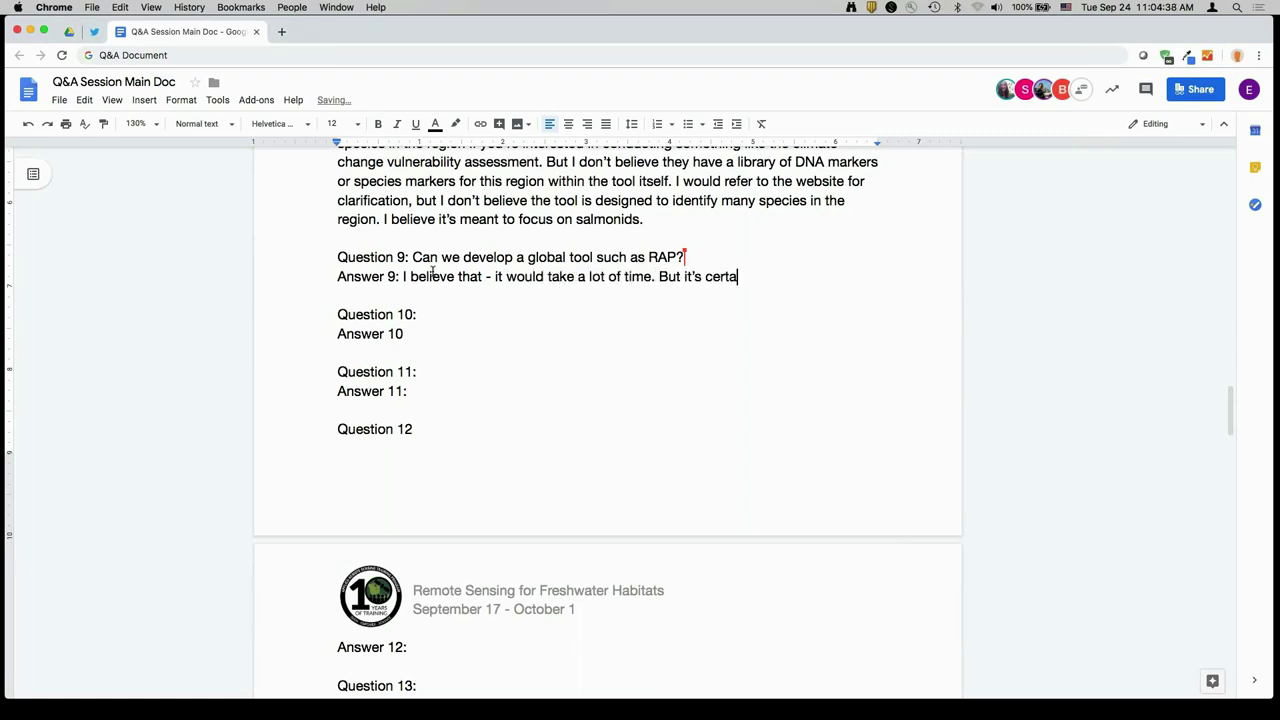
type("e. This prov")
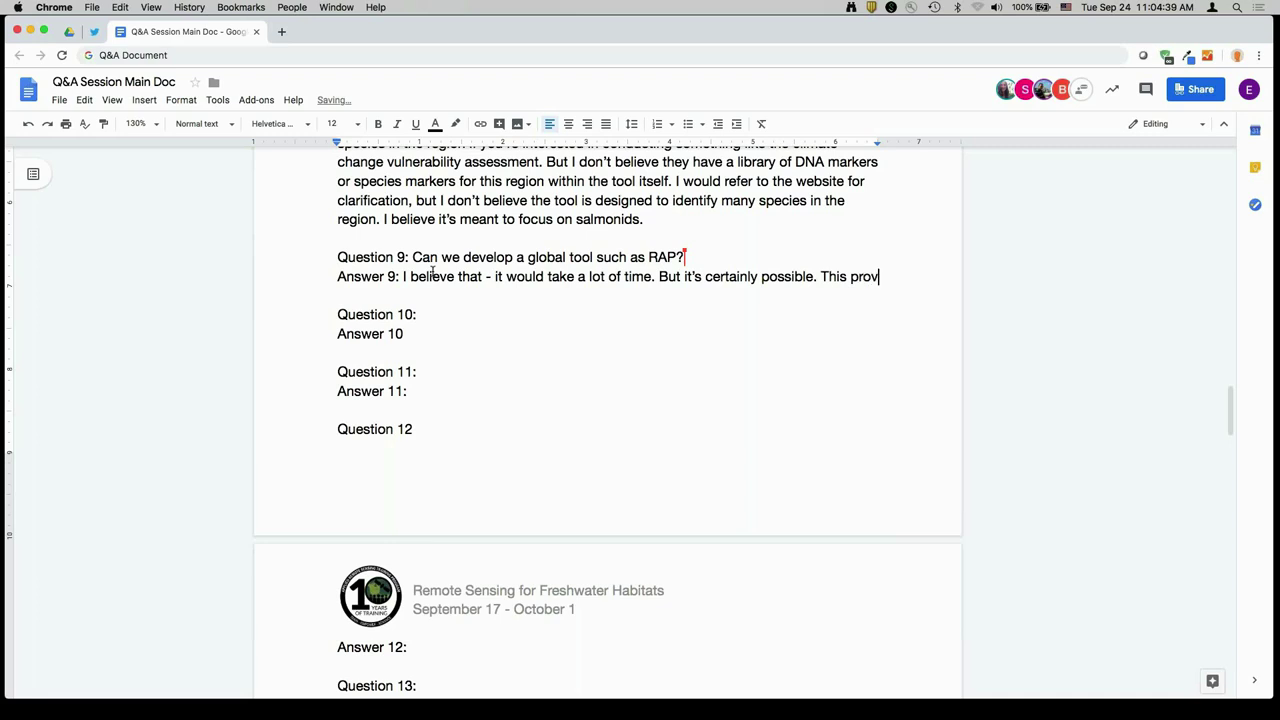
type("ides an example of what")
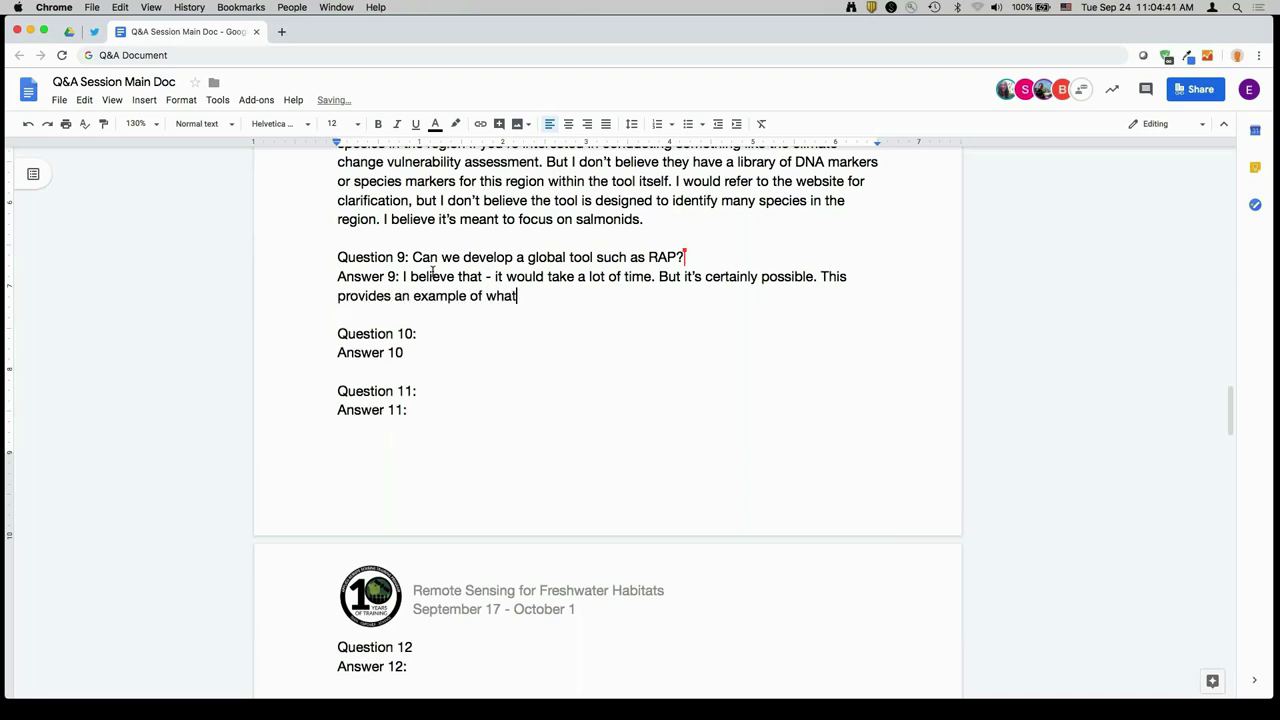
type(" can be done for a specifi")
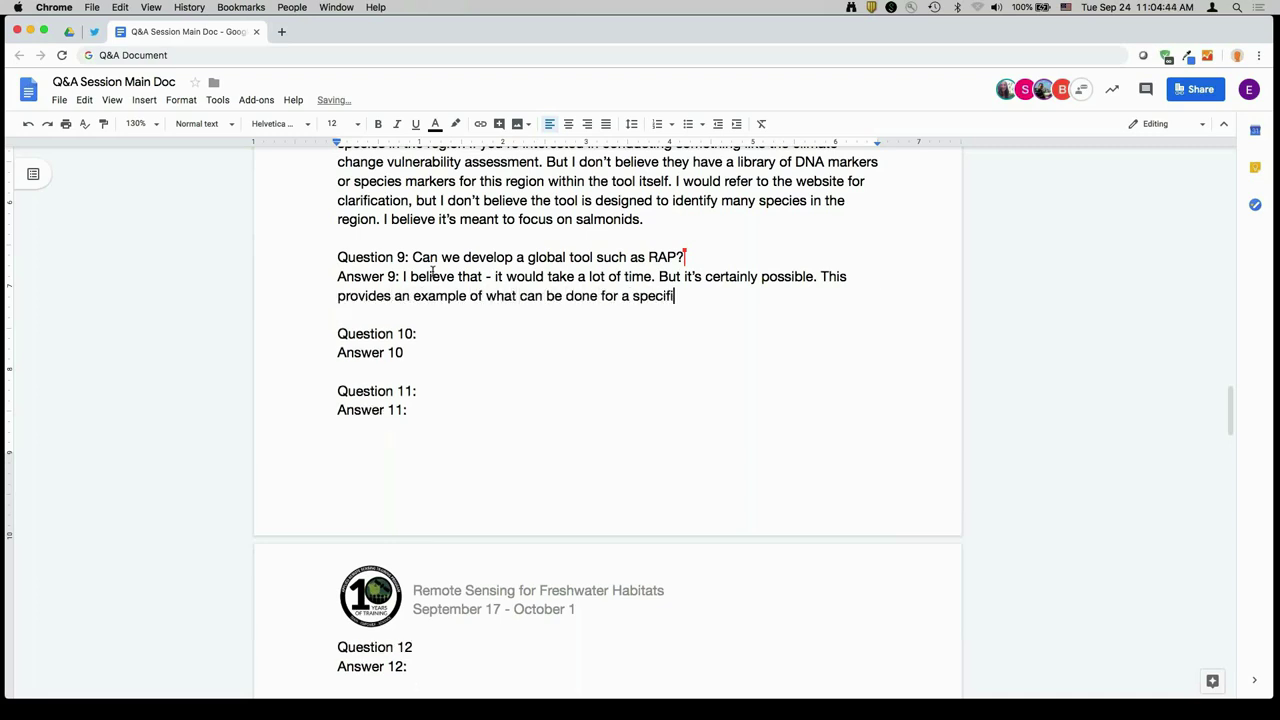
type("c region. But it o")
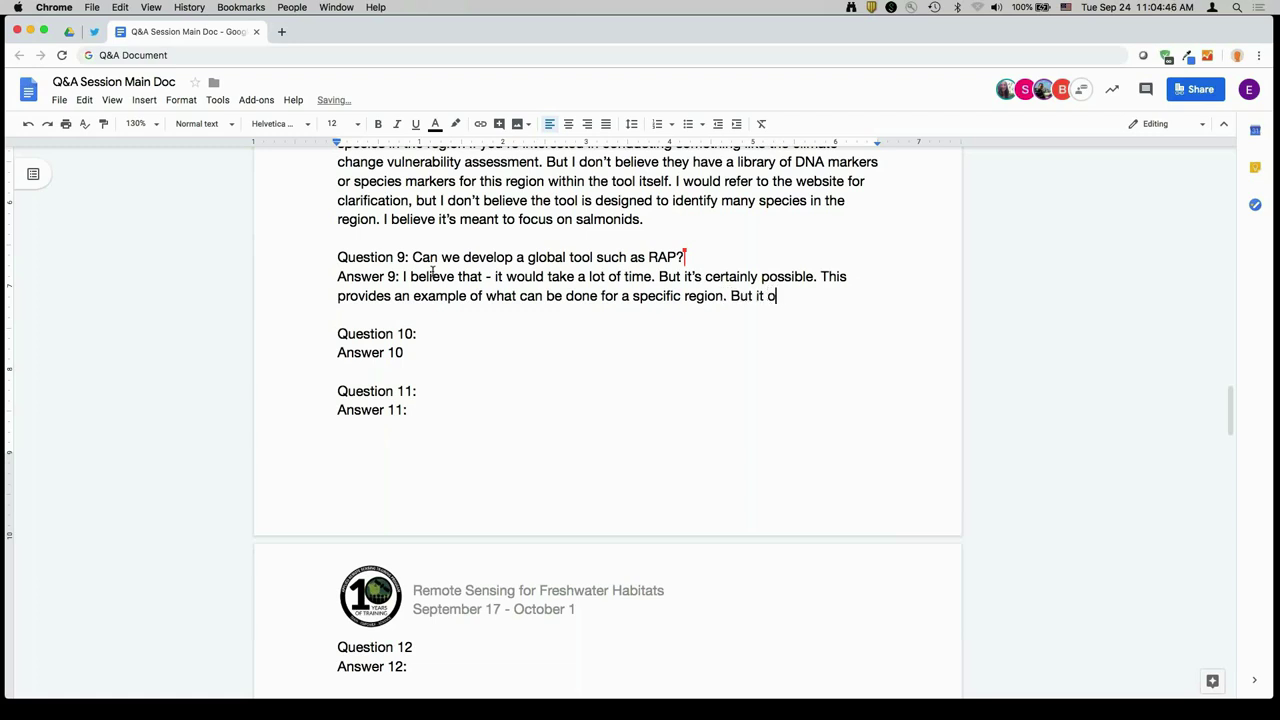
type("utlines the data needs")
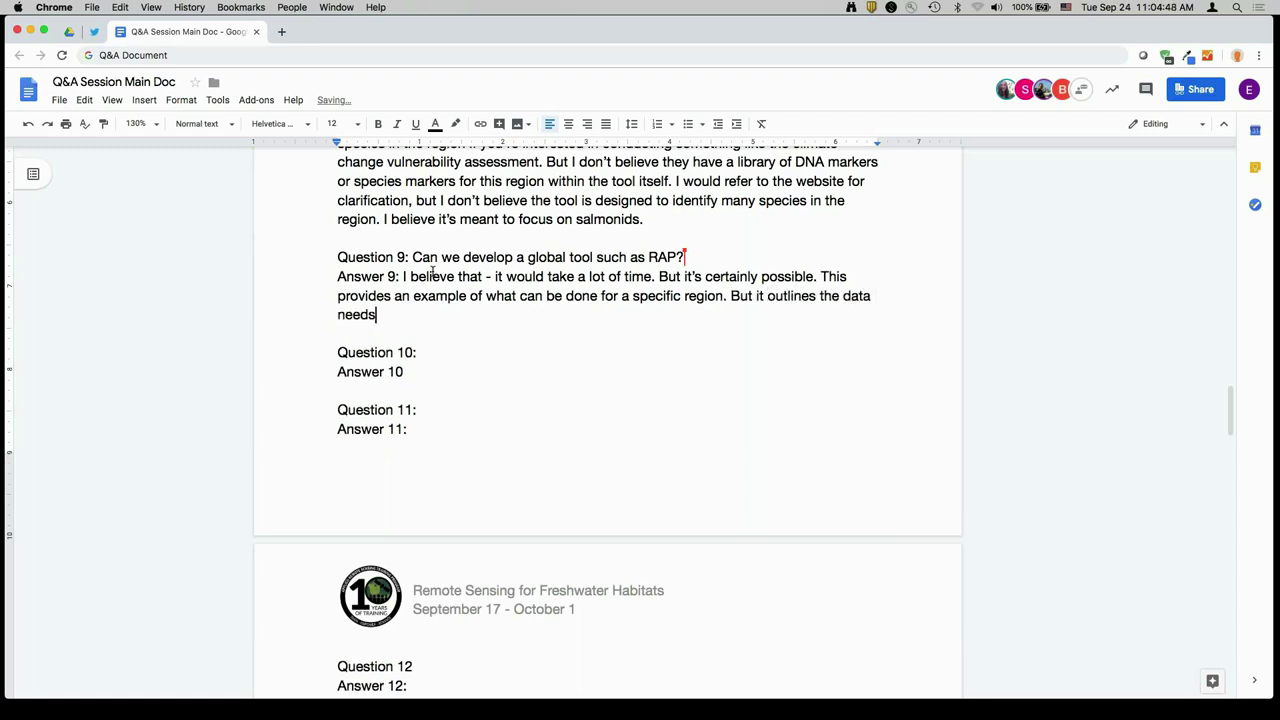
type(" and the information that w")
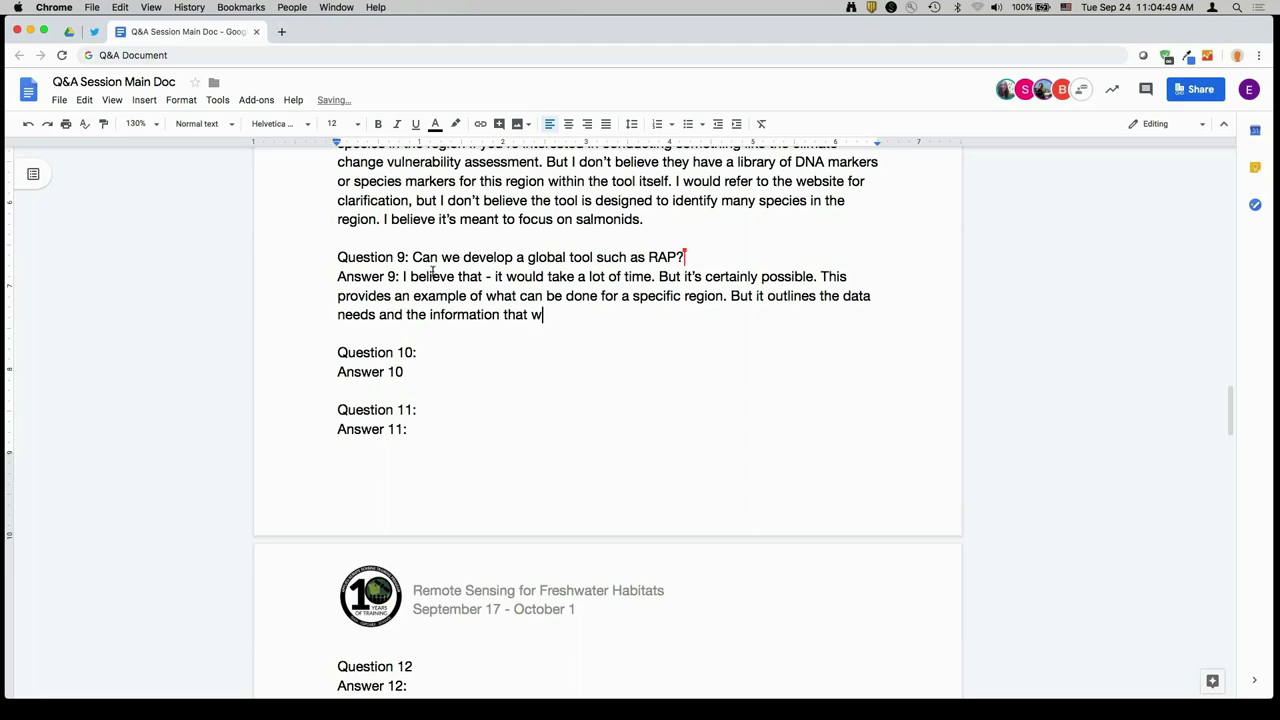
type("ould need to be pulled")
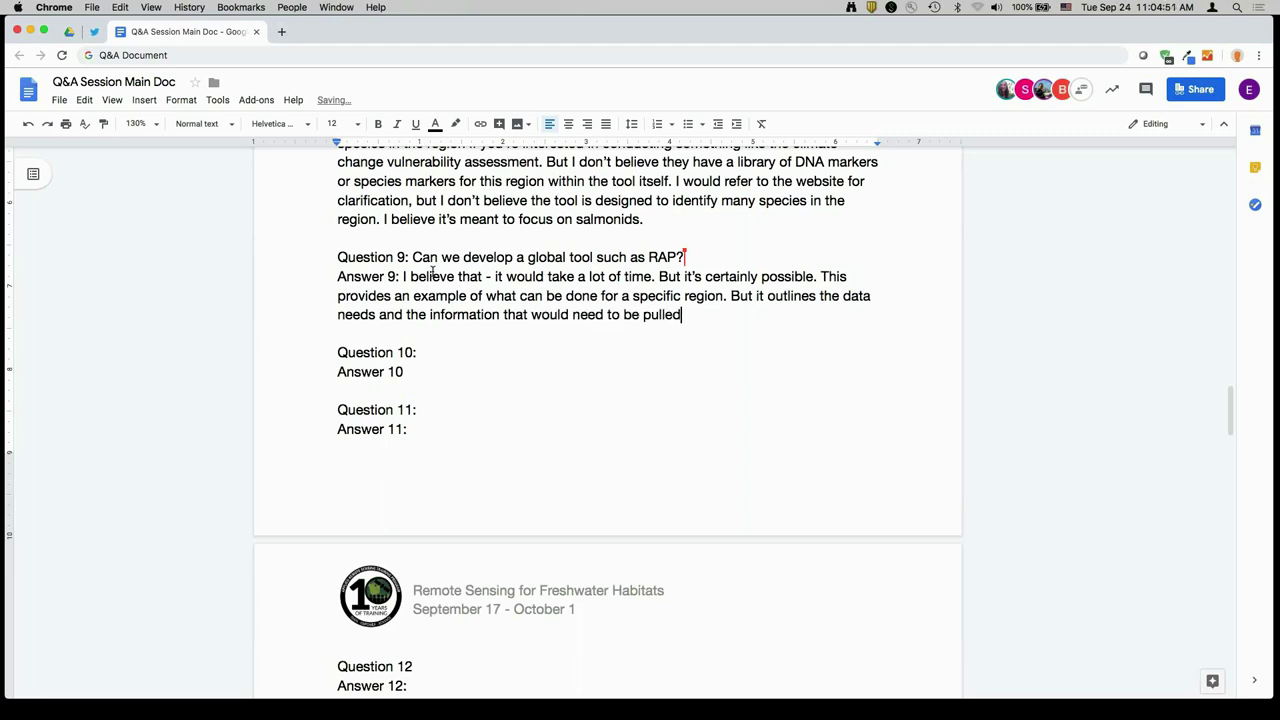
type(" into a global tool lik")
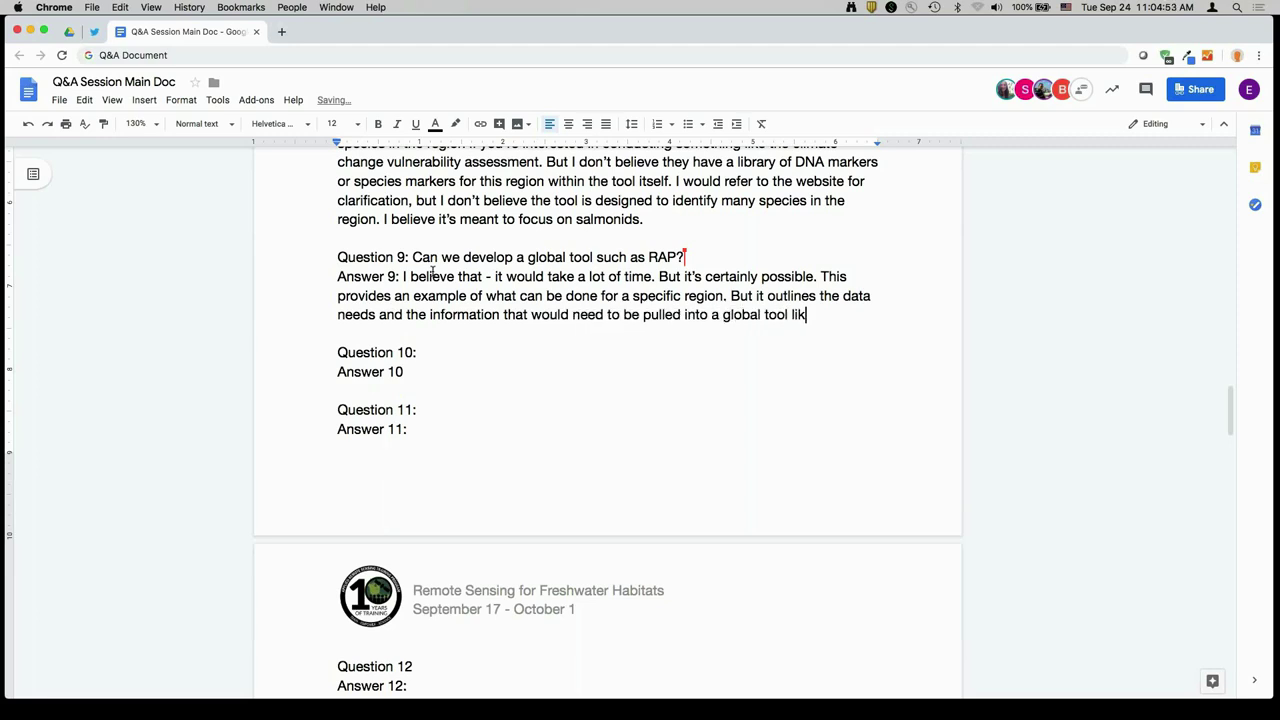
type("e this. Creating a global ")
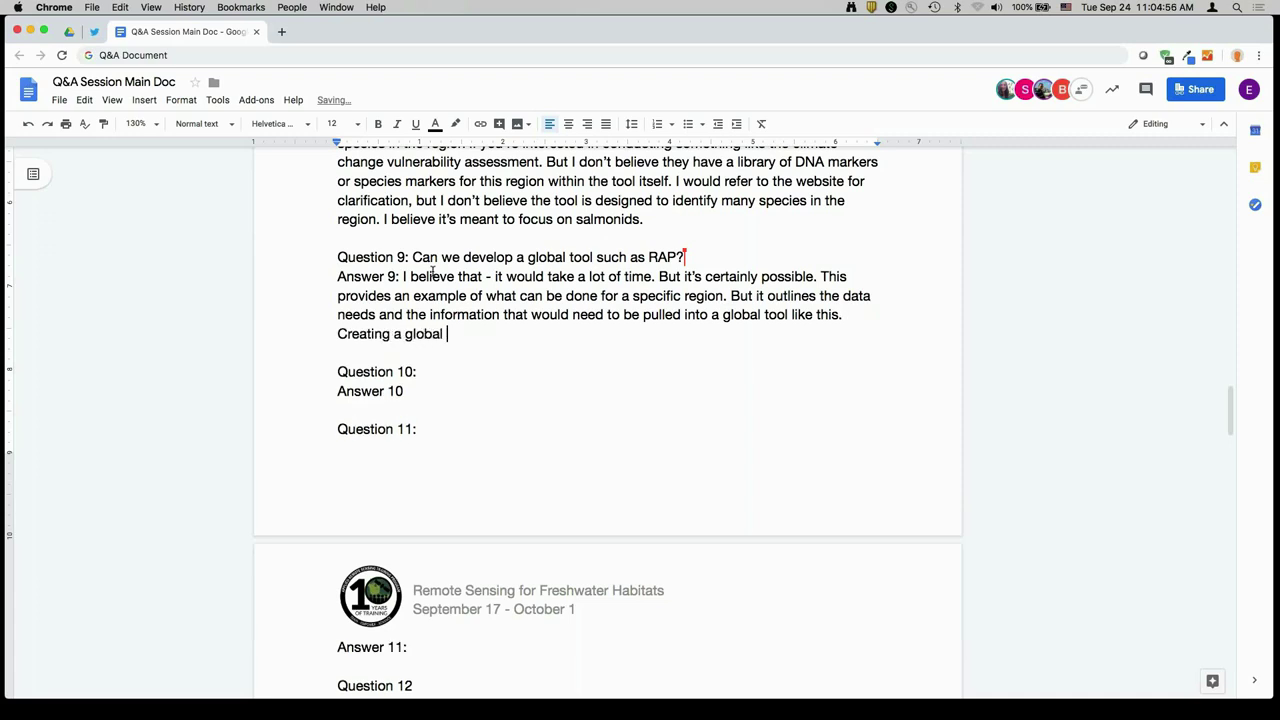
type("tool would take a lot")
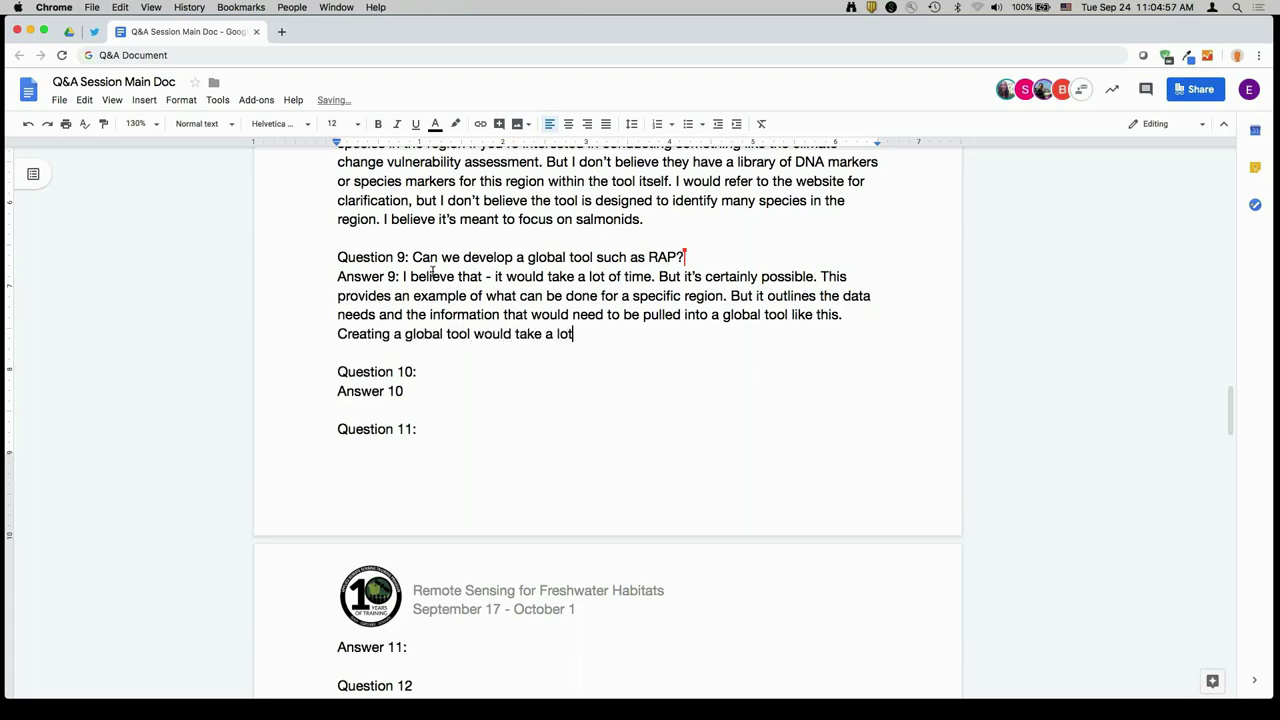
type(" of effort, require many inputs from gr")
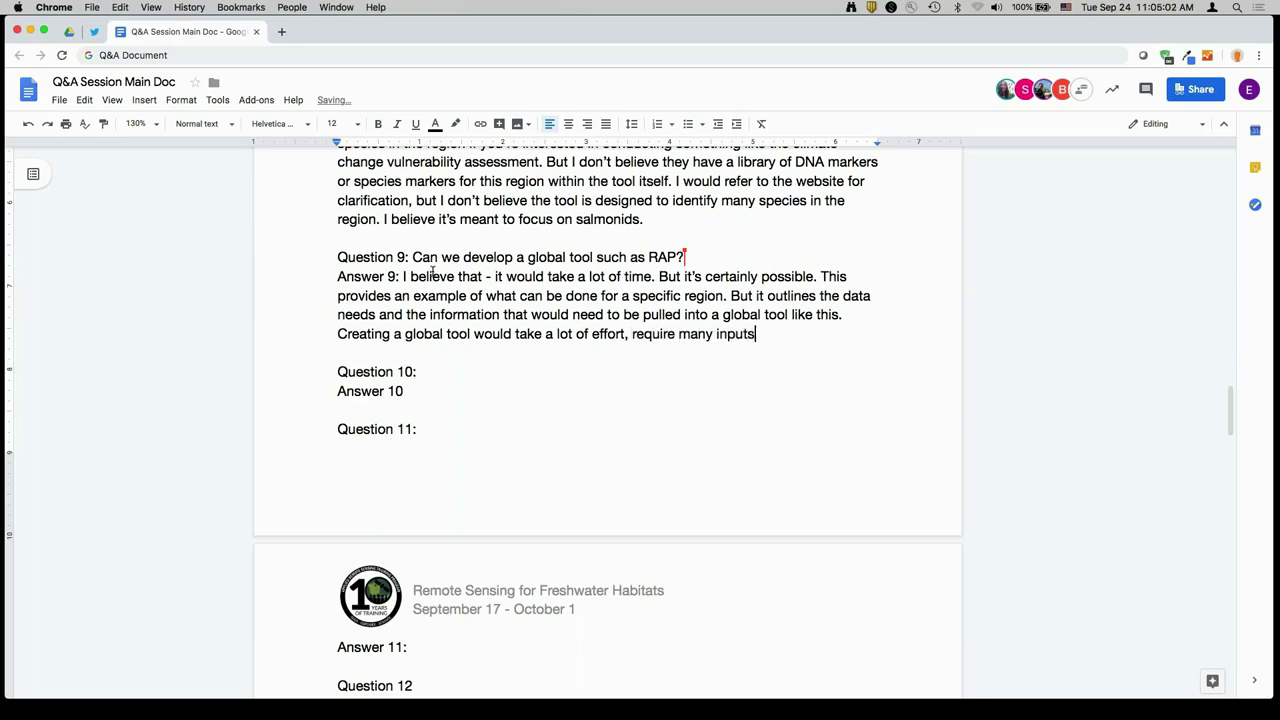
key("BackSpace")
key("BackSpace")
type("scientists around ")
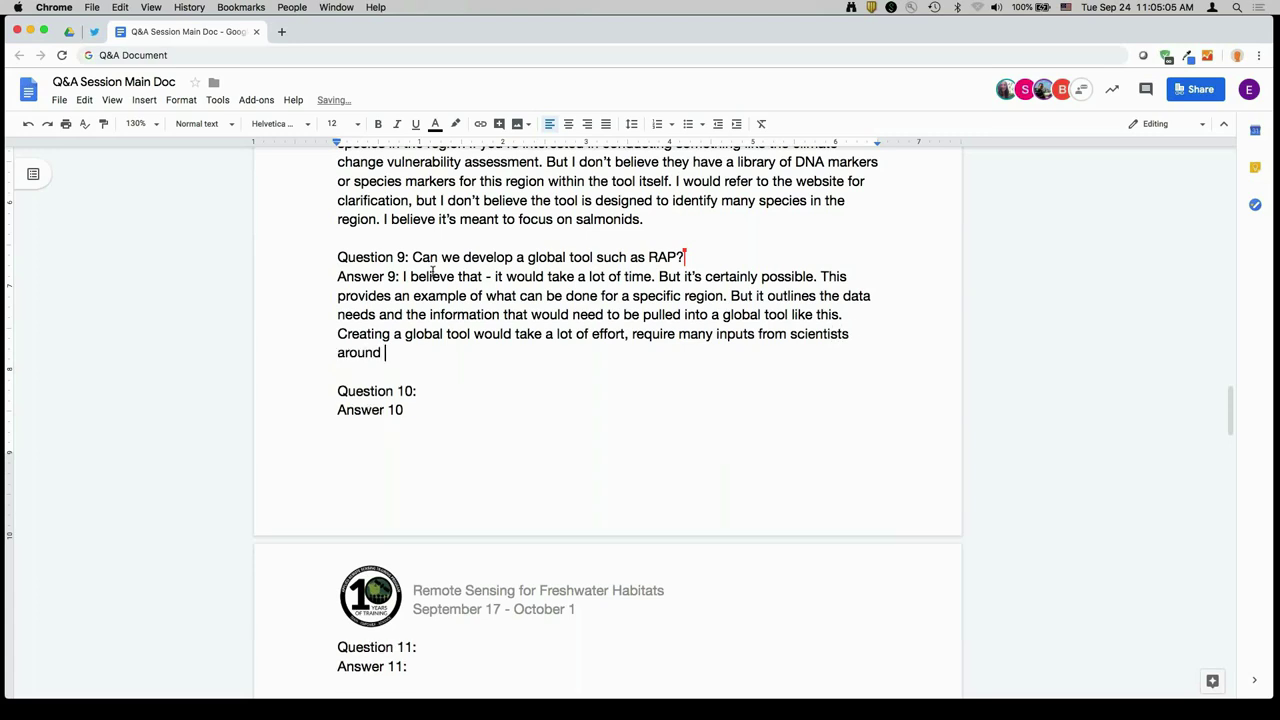
type("the globe. There are glo")
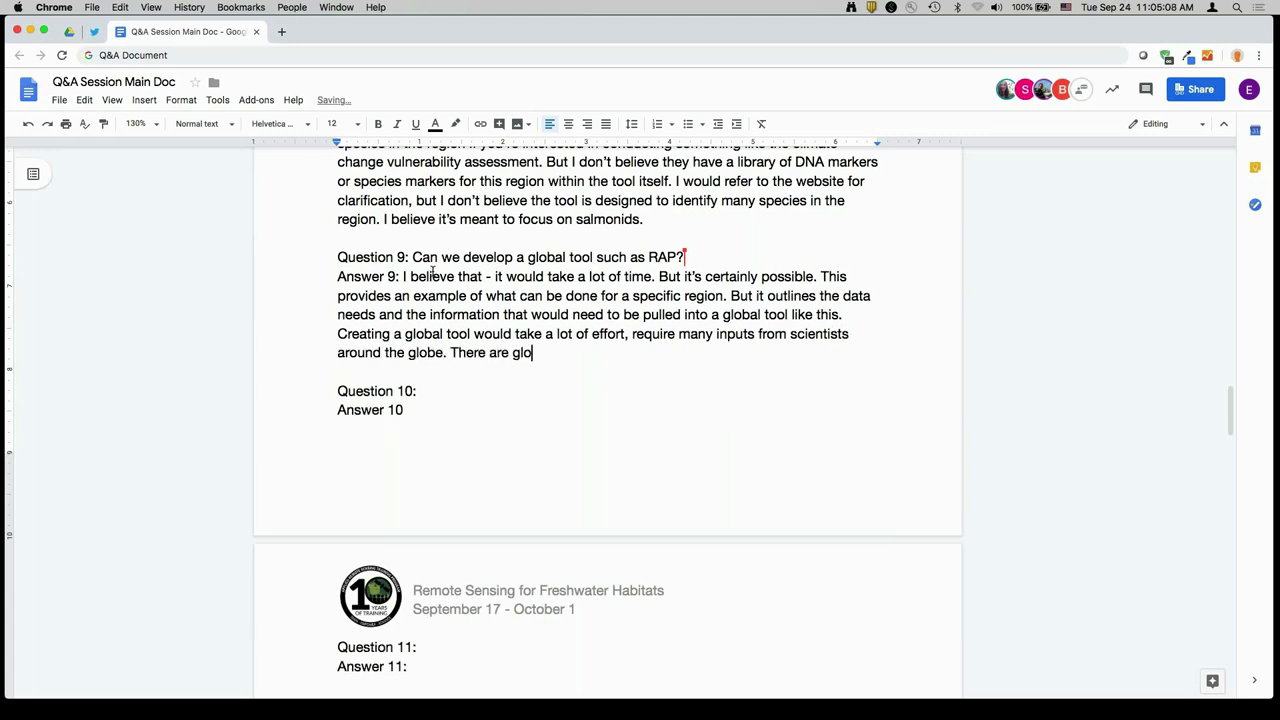
type("bal tools for ID'ing land cover")
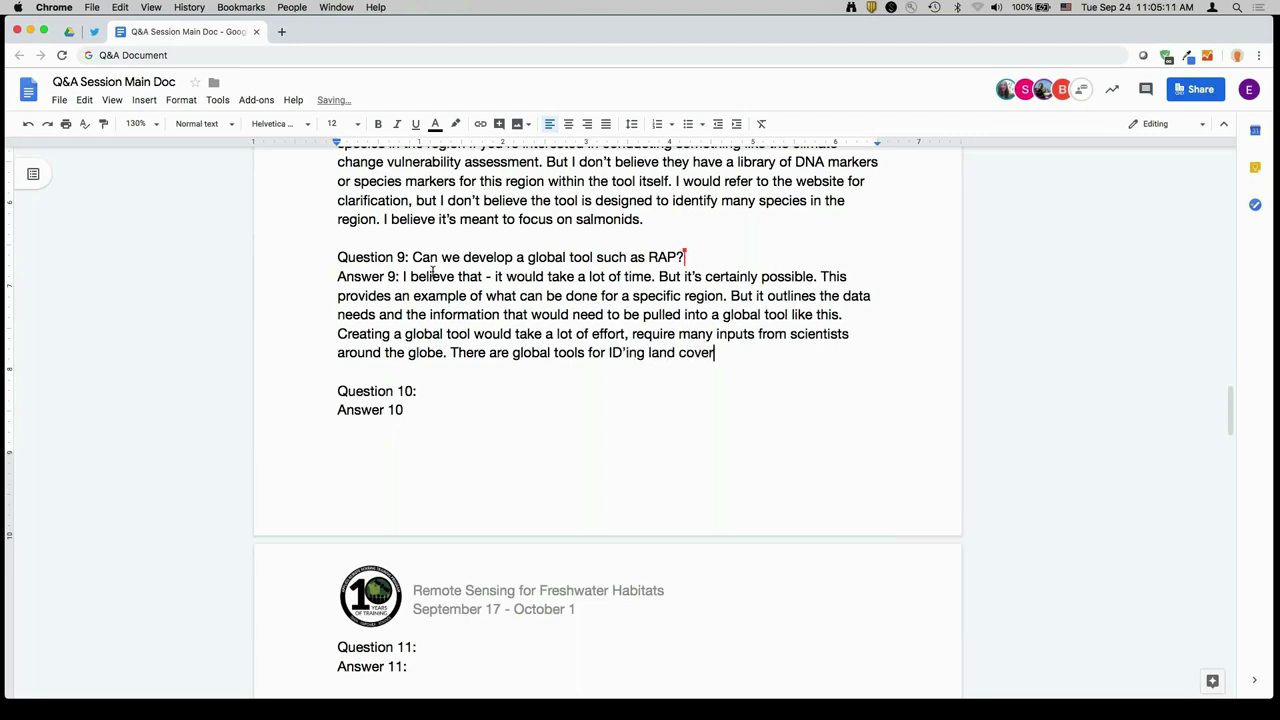
type(", ID'ing river systems, so it is possibl")
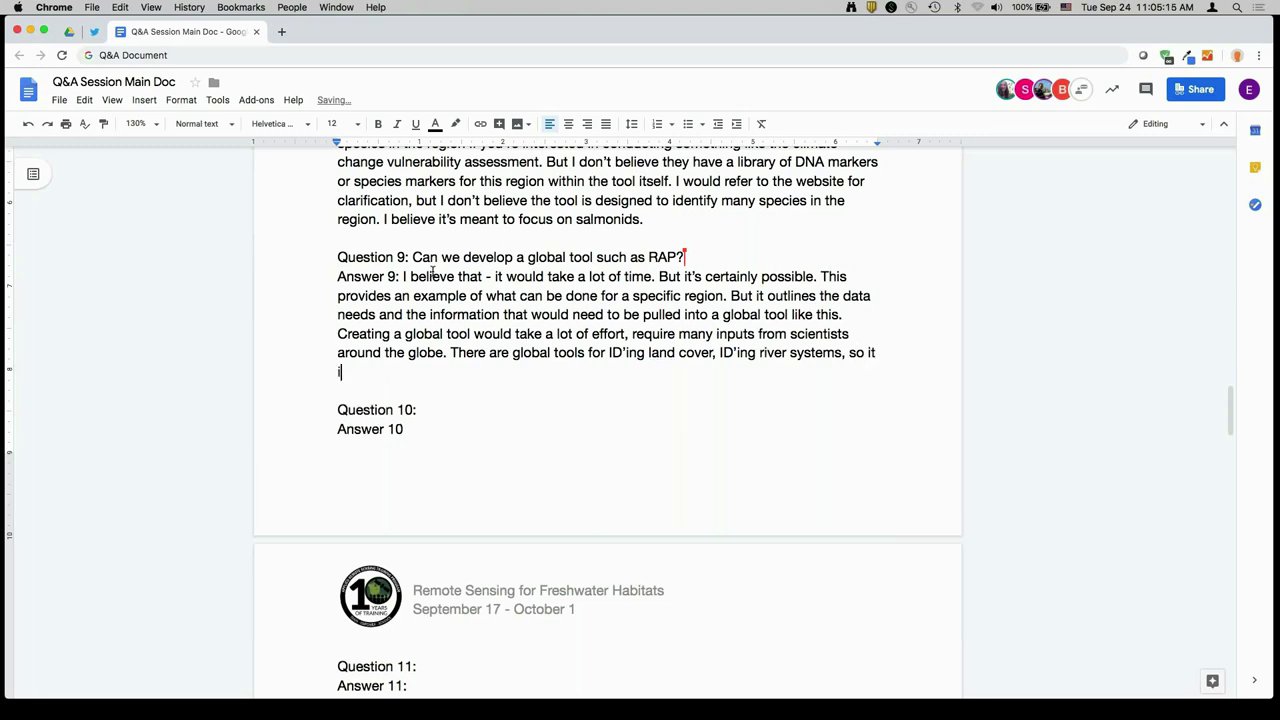
type("e. But I believe you would ")
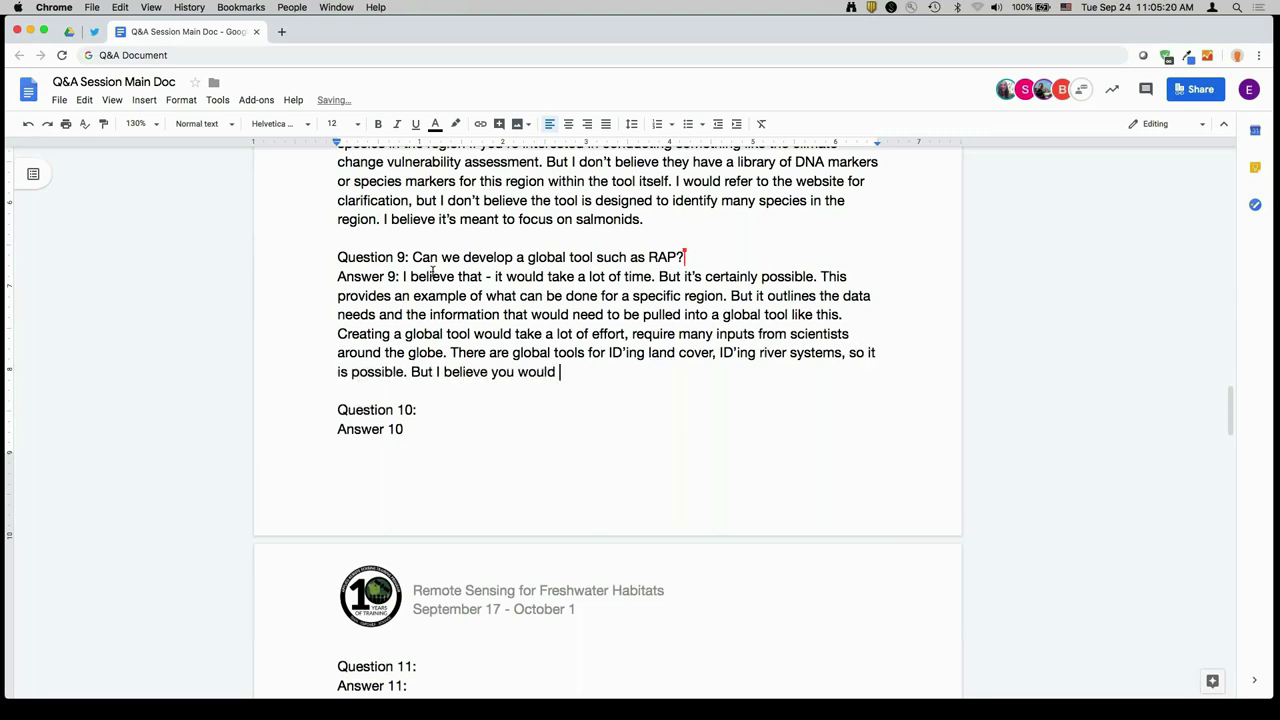
type("need a nice resear")
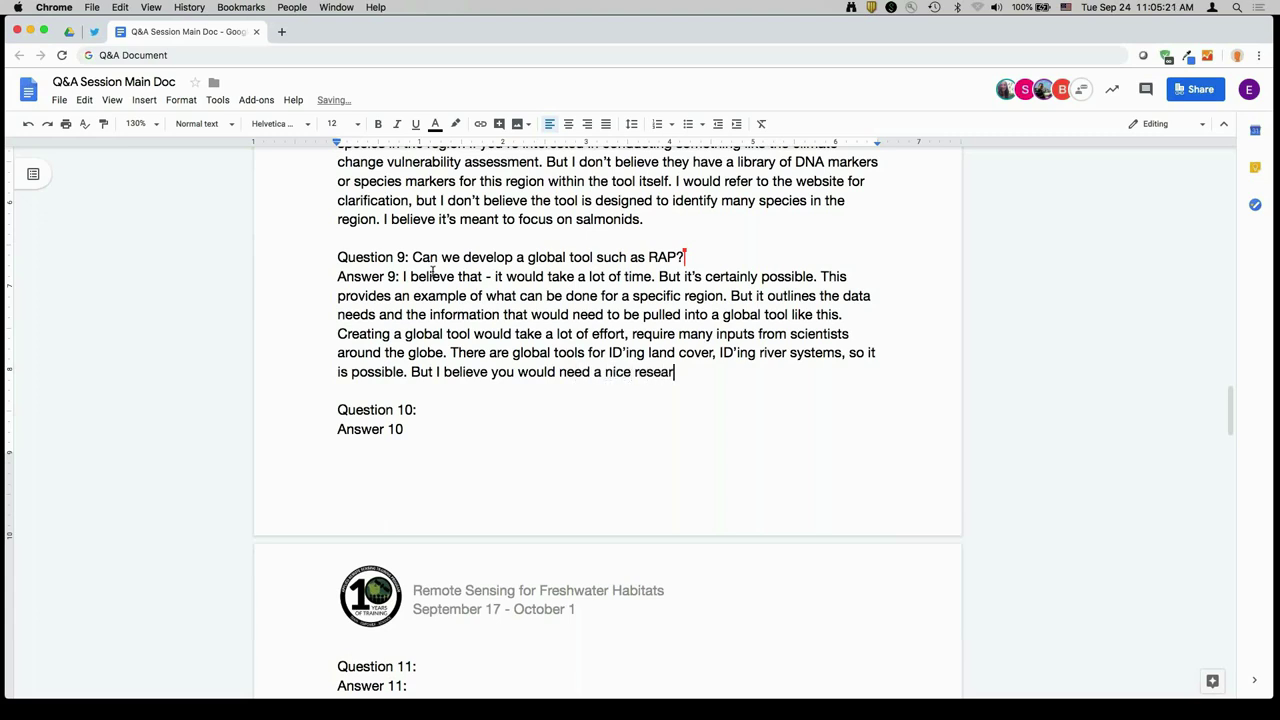
type("ch team with the experience and ability to")
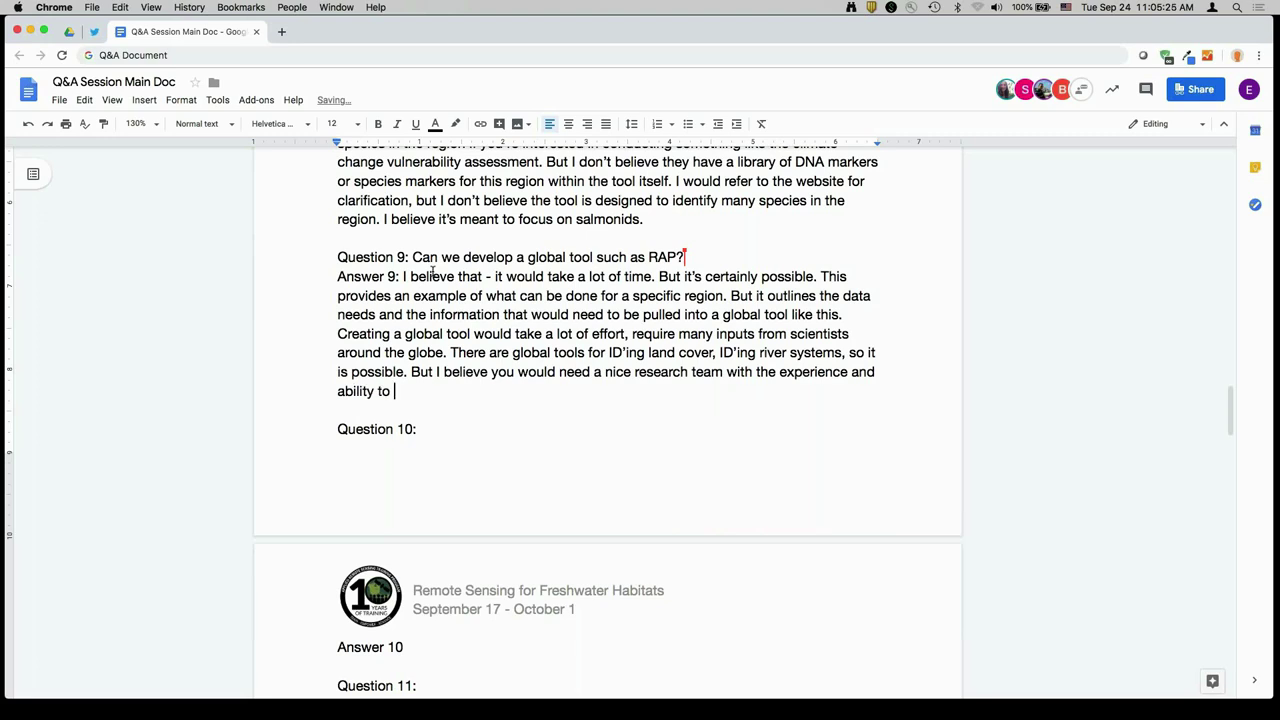
type(" do these types of ")
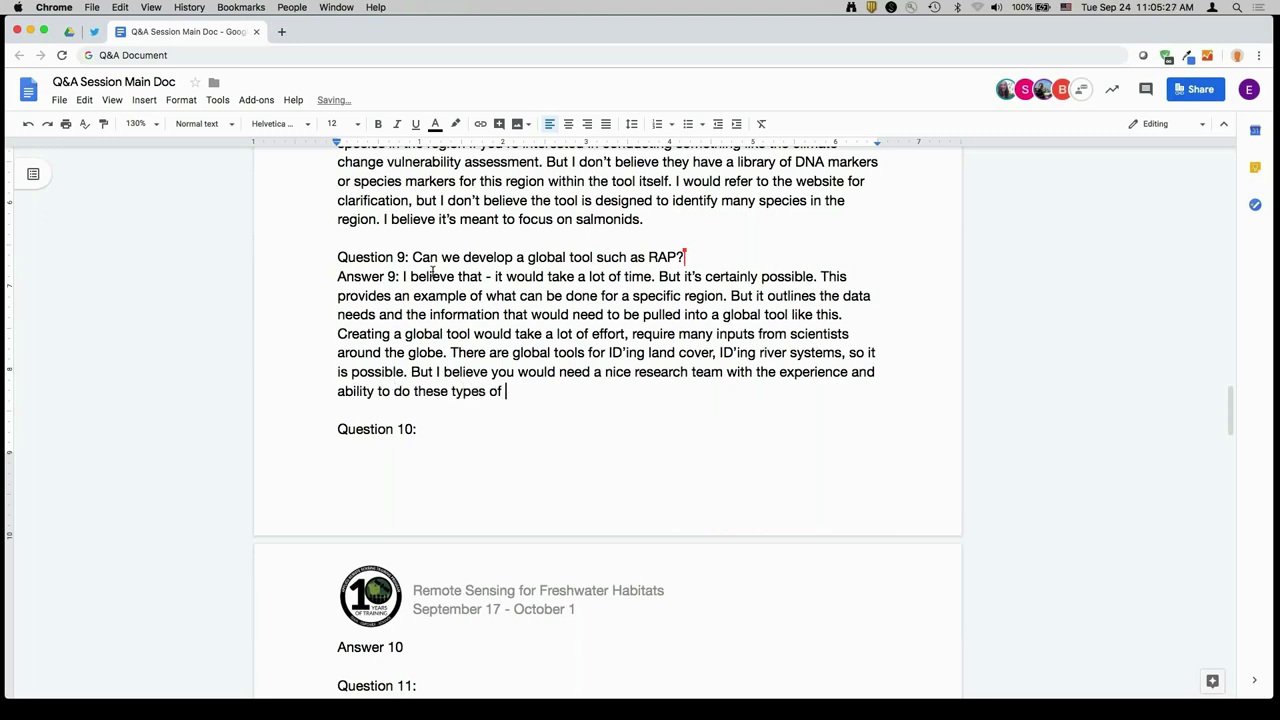
type("analyses on a really la")
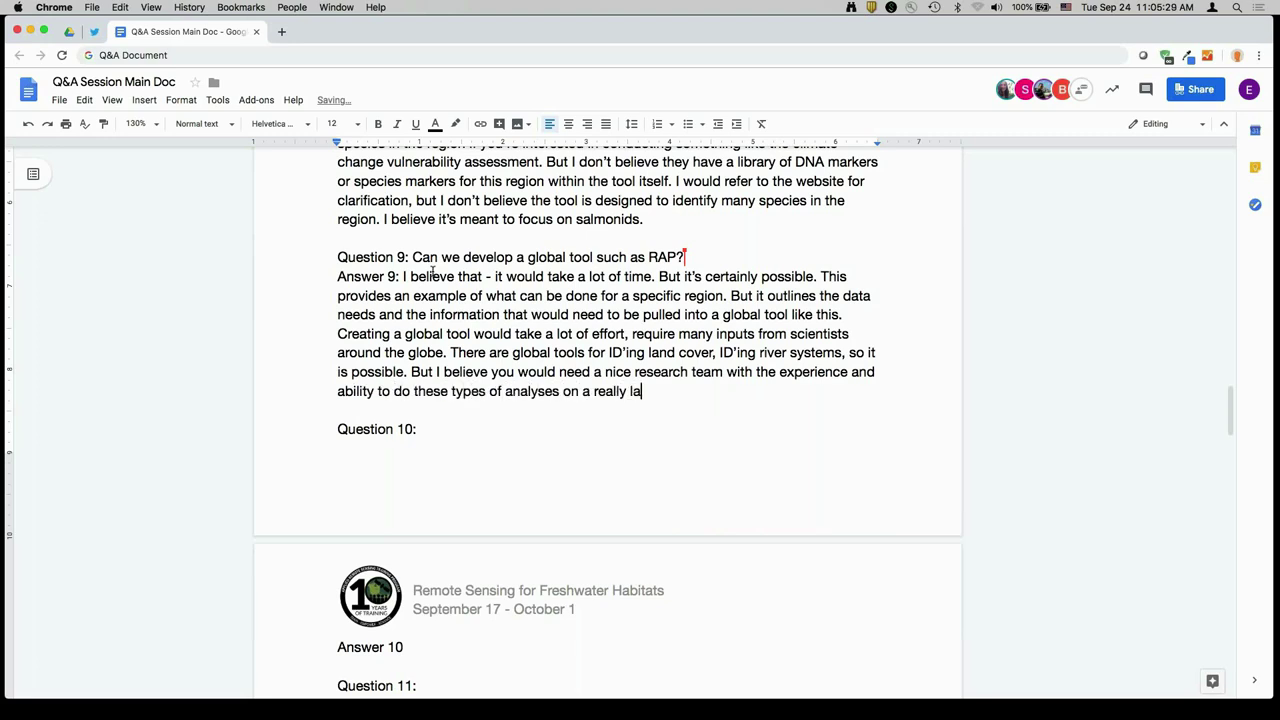
type("rge scale.")
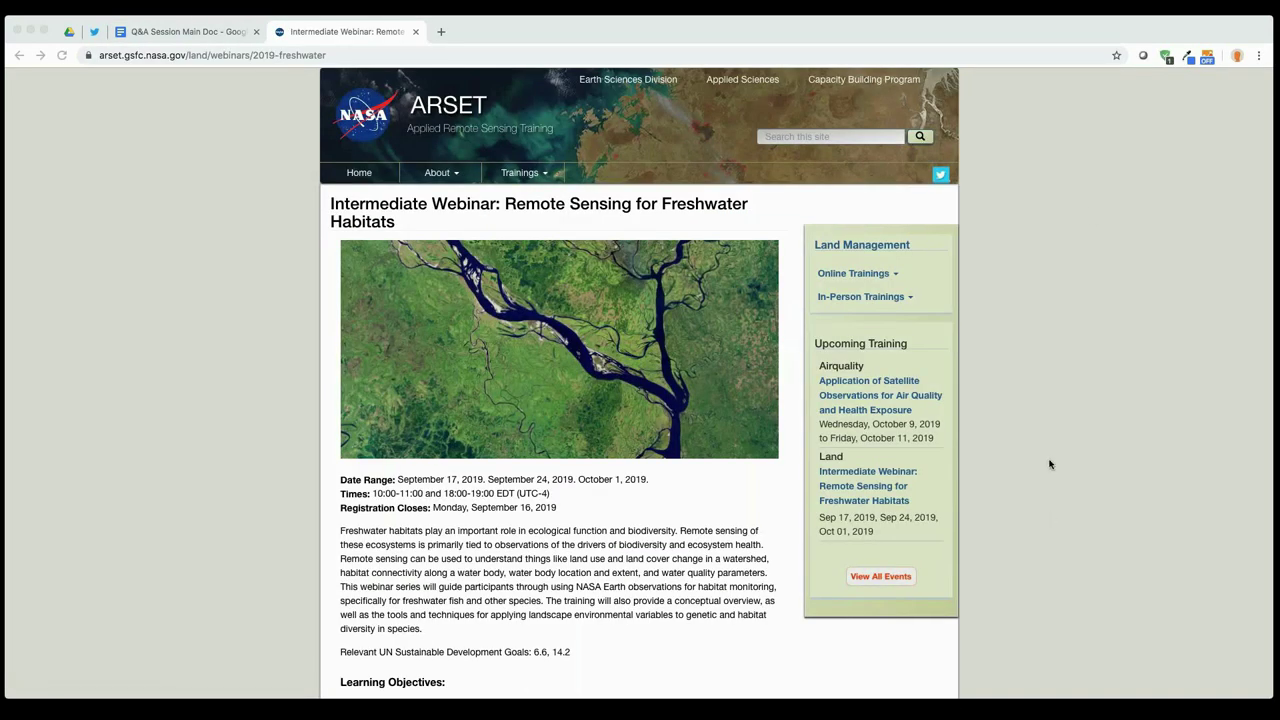
Scroll the Remote Sensing for Freshwater Habitats webinar page down to the Course Agenda section.
scroll(1045, 490, "down", 1)
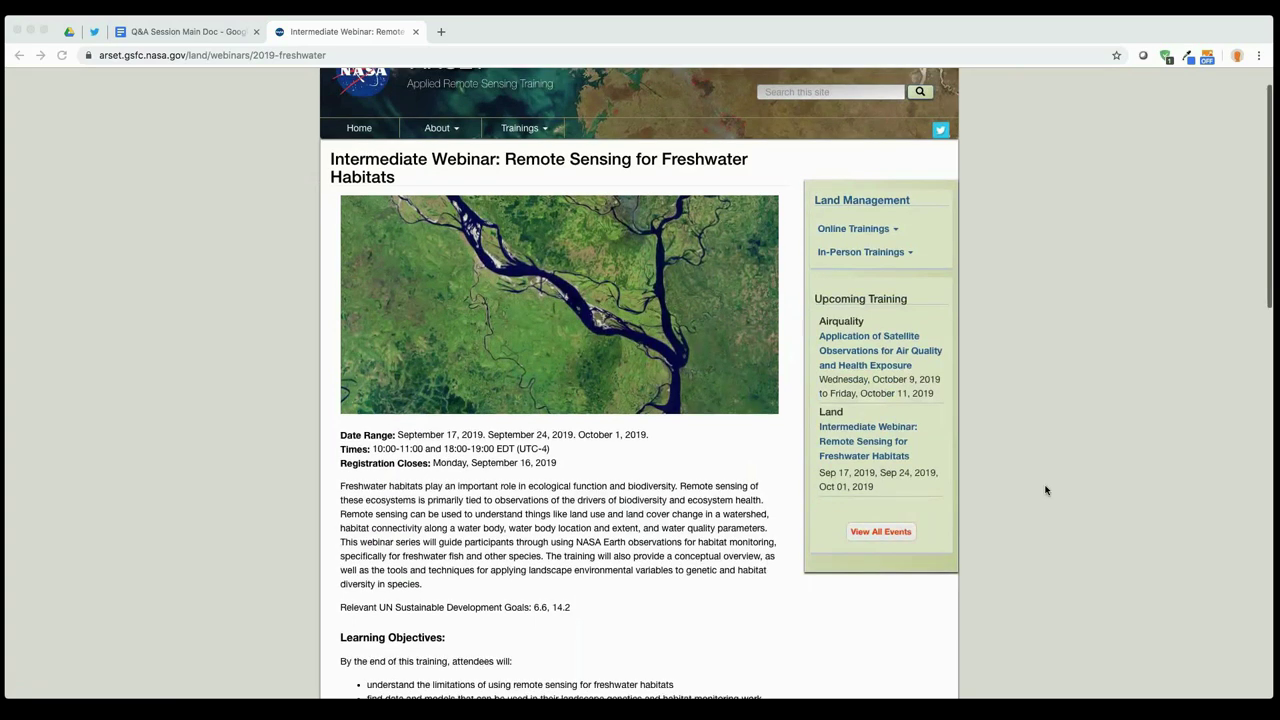
scroll(1045, 490, "down", 10)
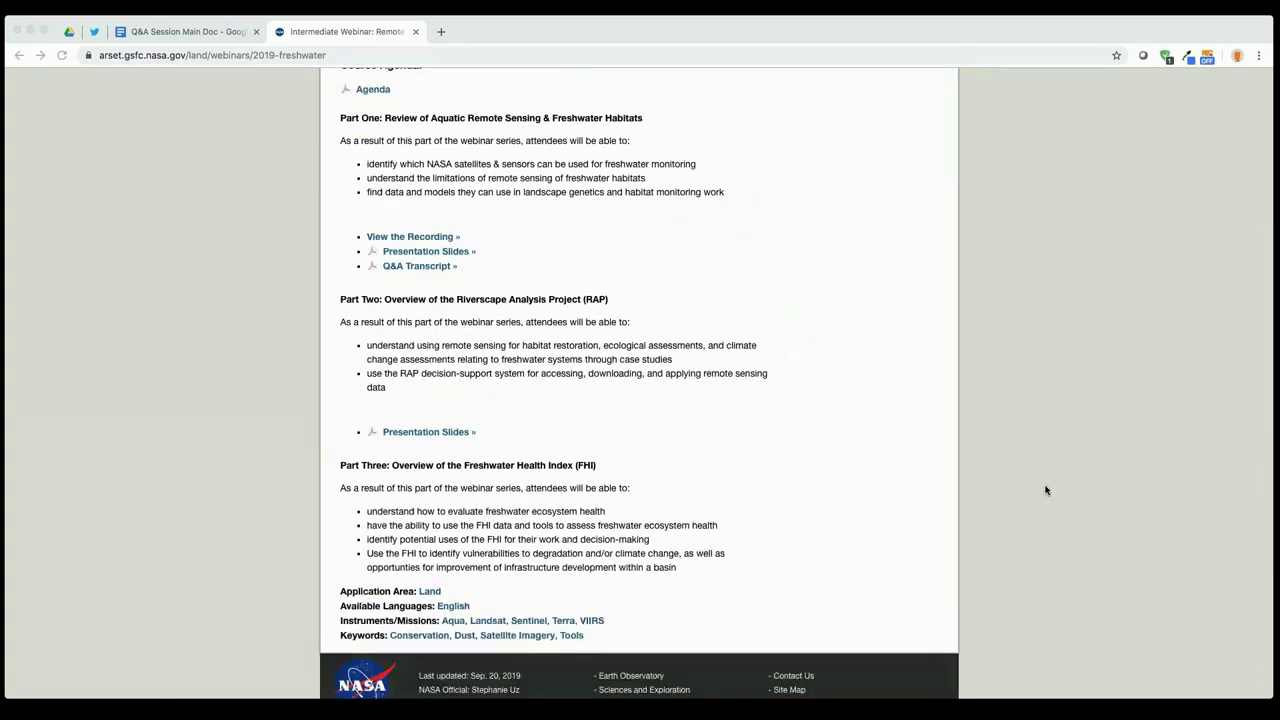